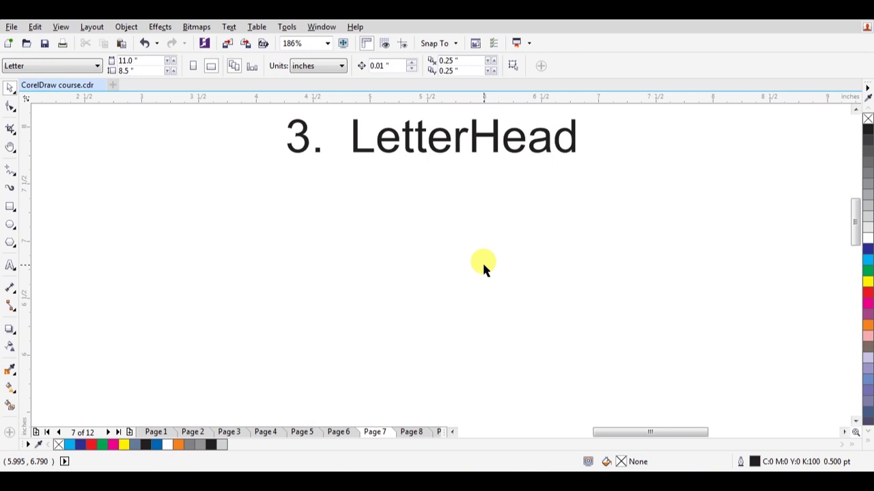
Step: Create a new blank Letter-size document, Untitled-1
left_click(12, 28)
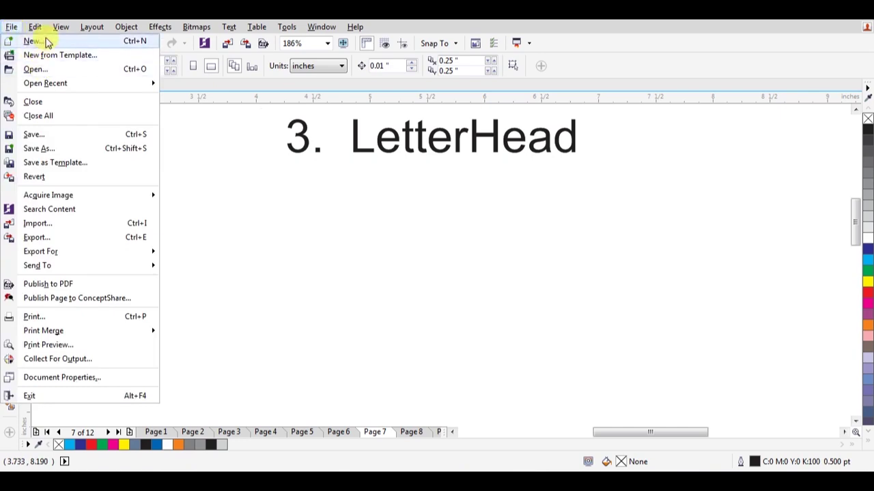
left_click(214, 121)
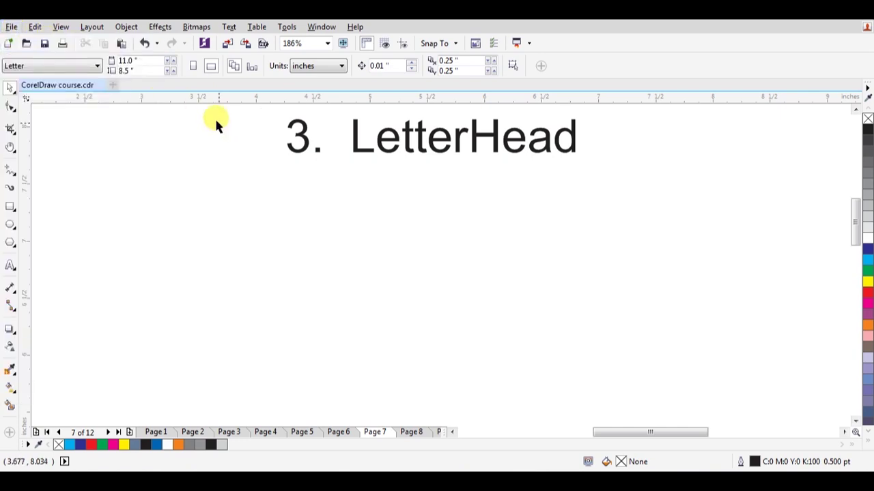
left_click(9, 45)
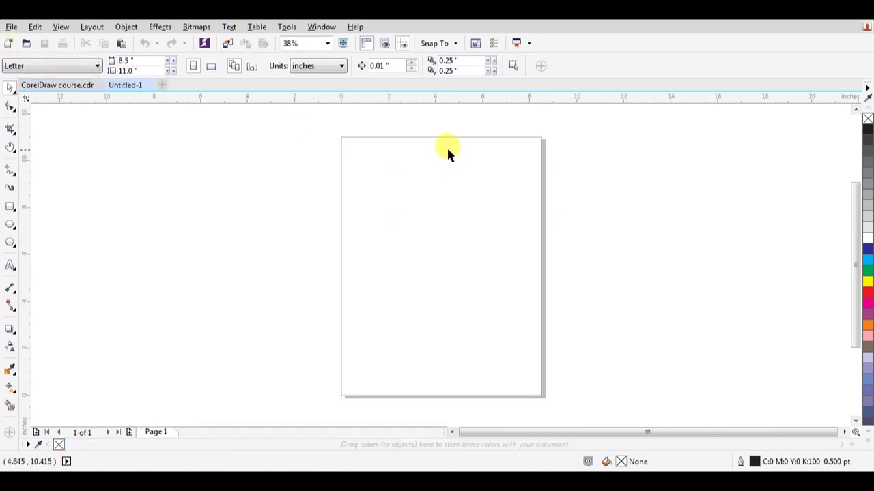
Step: Zoom and pan to frame the blank page, then bring up the save dialog
key("z")
left_click_drag(294, 131, 623, 250)
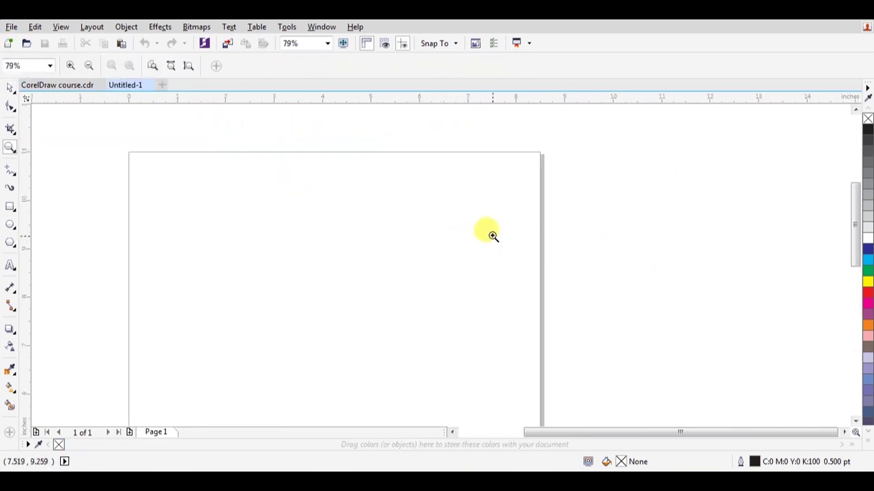
key("h")
left_click_drag(398, 252, 447, 254)
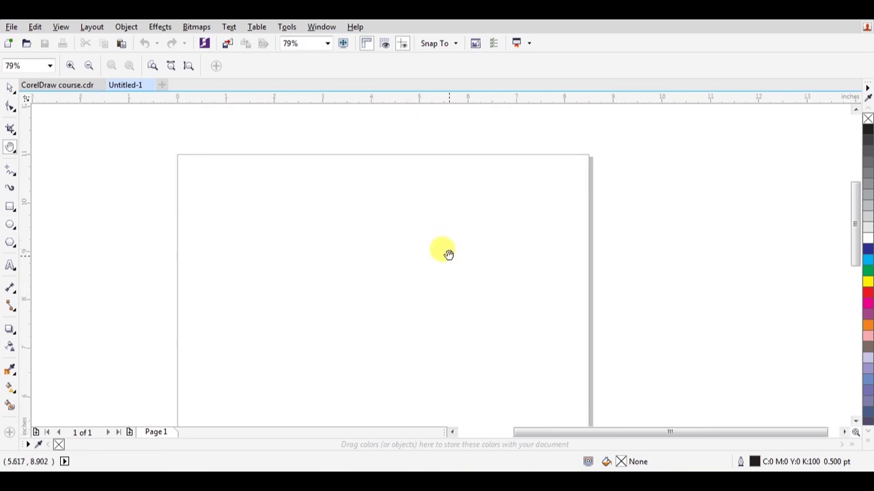
key("ctrl+s")
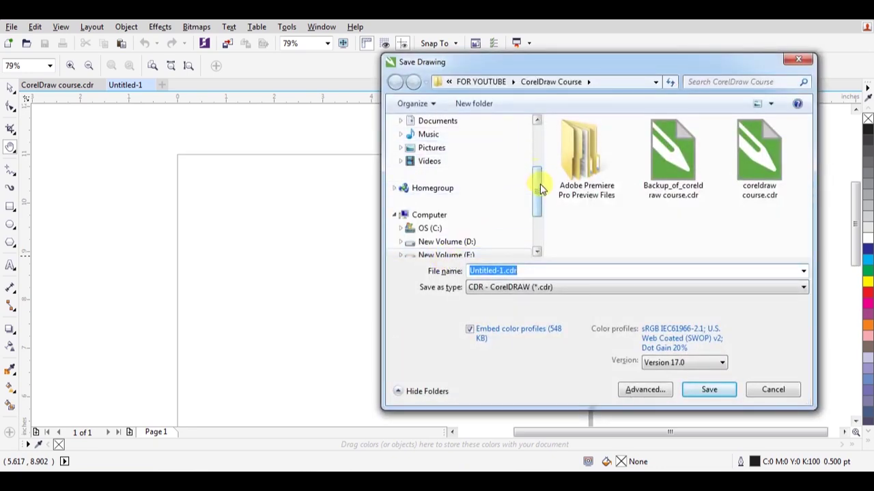
Step: Save the new drawing to the Desktop as letterhead.cdr
left_click_drag(539, 182, 537, 142)
left_click(463, 140)
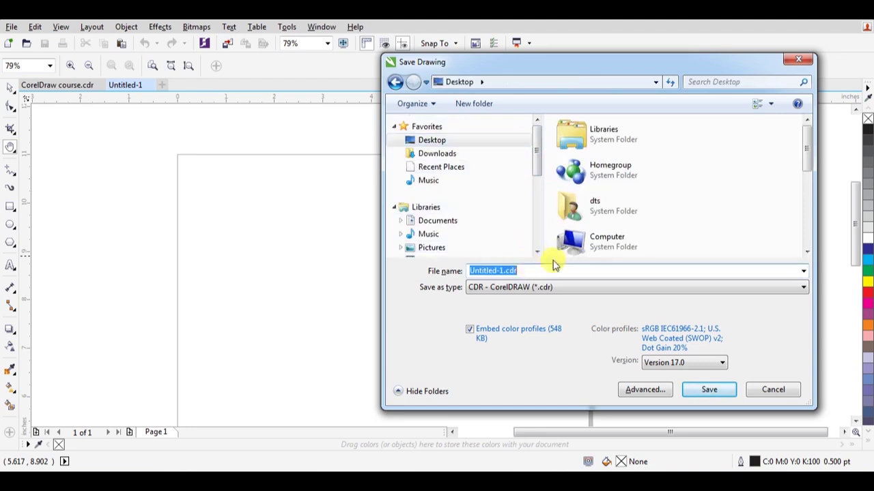
type("leafl")
key("BackSpace")
key("BackSpace")
type("terhead")
key("Return")
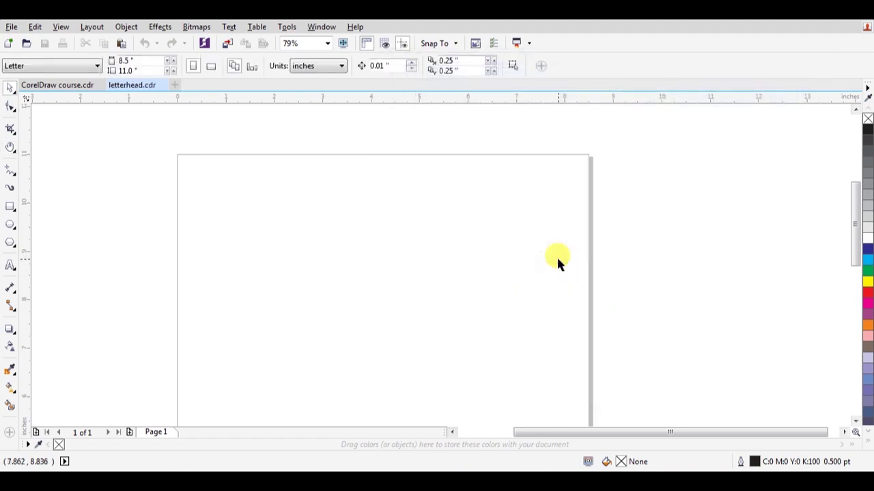
Step: Fit the page in view and change its size from Letter to A4 (210 × 297 mm)
key("h")
mouse_move(544, 267)
left_mouse_down()
mouse_move(551, 243)
mouse_move(555, 261)
left_mouse_up()
scroll(556, 261, "down", 4)
key("z")
left_click_drag(466, 227, 625, 386)
key("space")
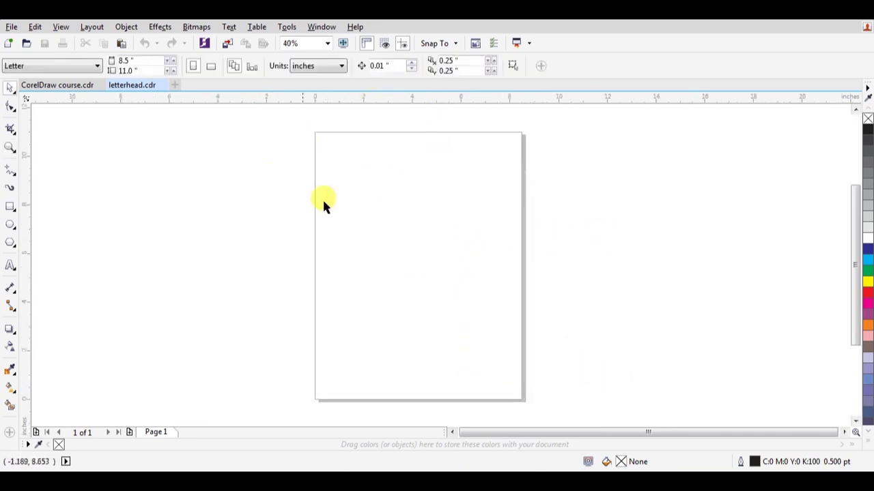
left_click(69, 69)
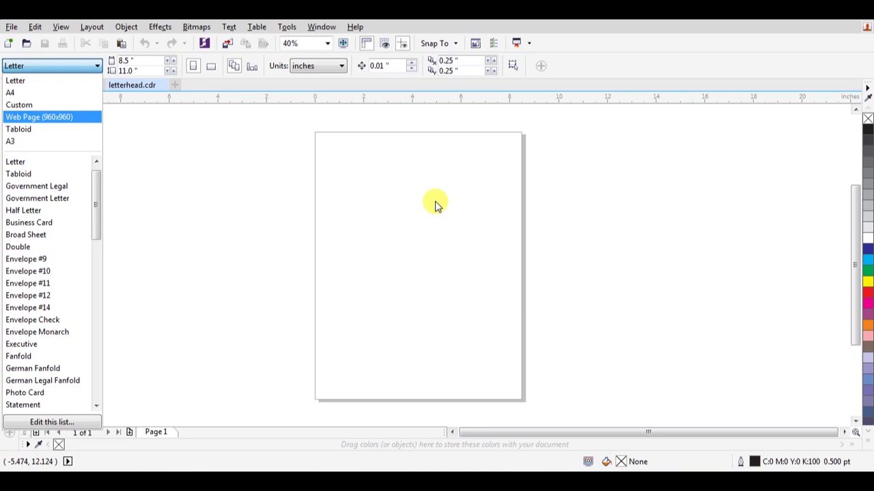
left_click(30, 95)
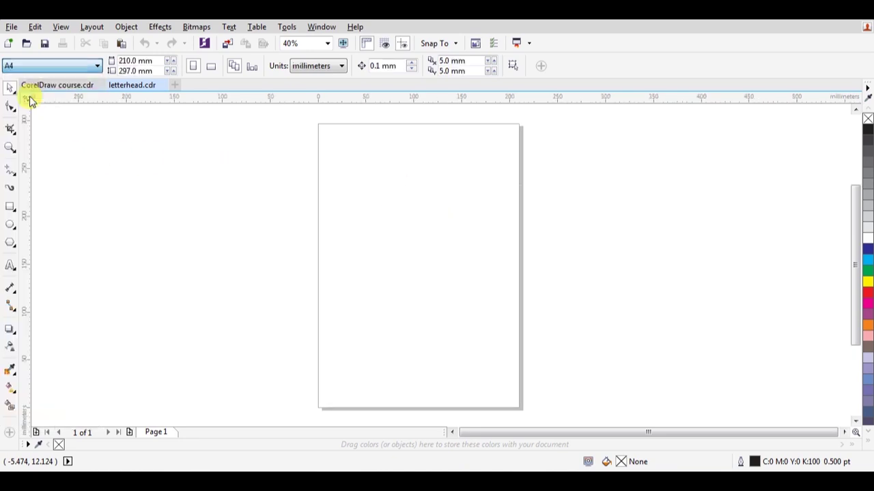
left_click(53, 67)
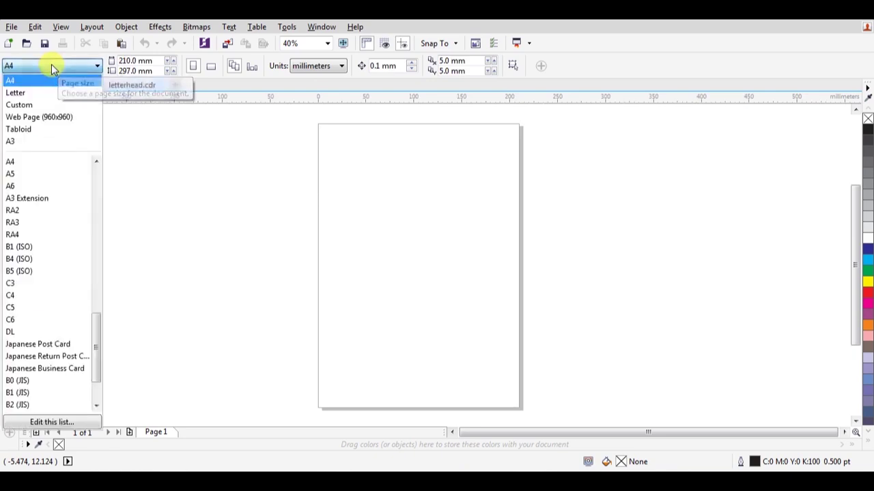
left_click(11, 82)
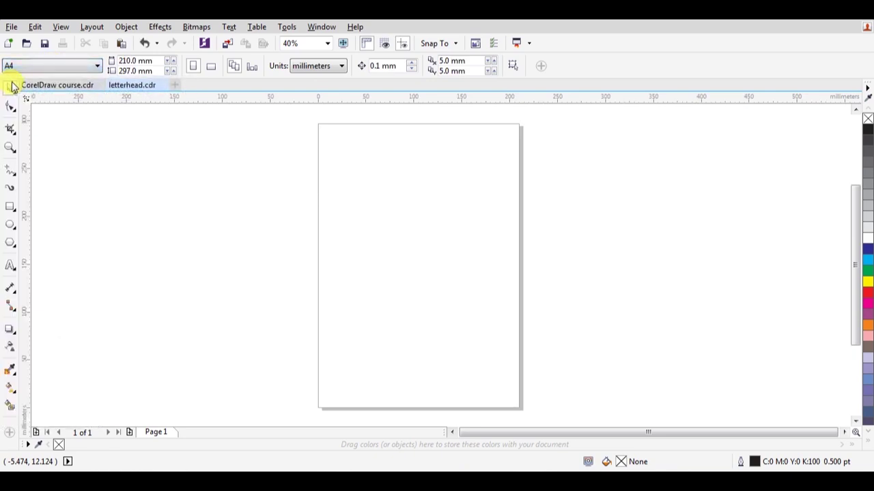
left_click(42, 65)
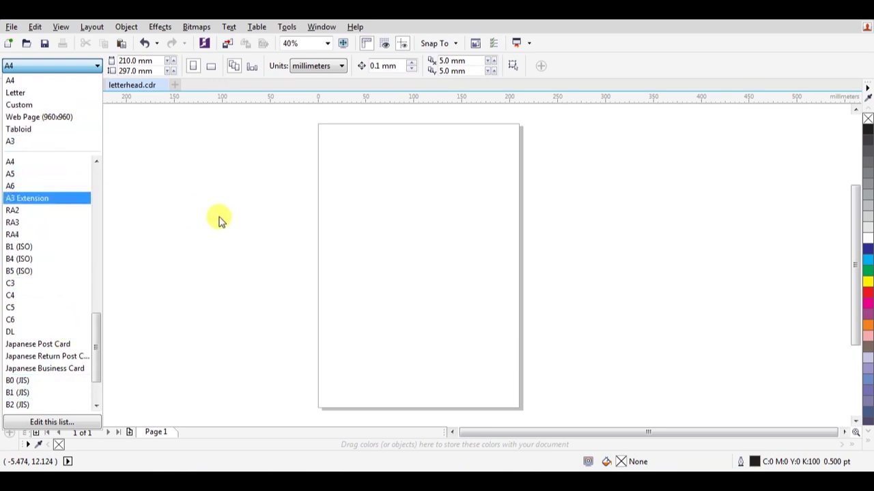
left_click(239, 218)
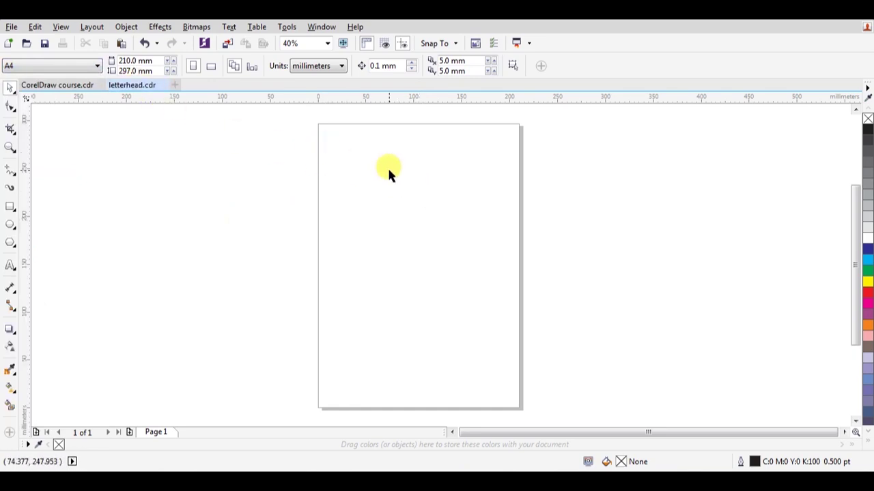
Step: Switch the page units to inches so the A4 page reads 8.268 × 11.693
key("F2")
left_click_drag(269, 117, 619, 183)
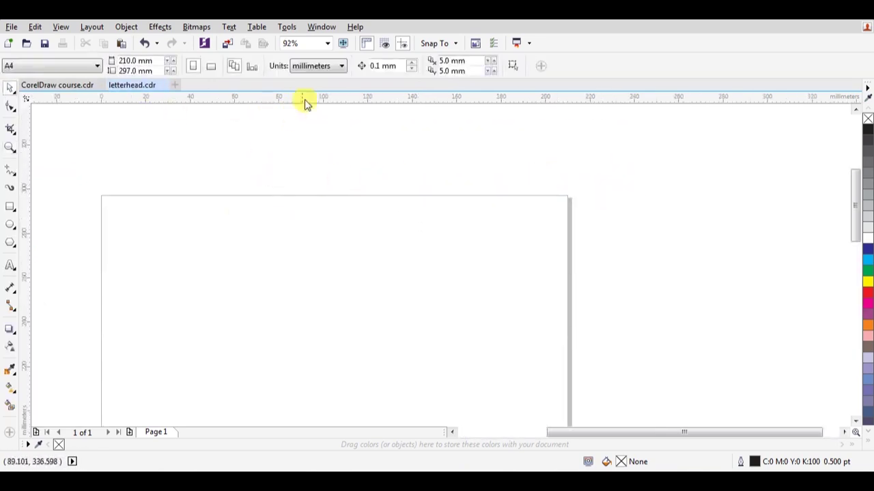
left_click(334, 67)
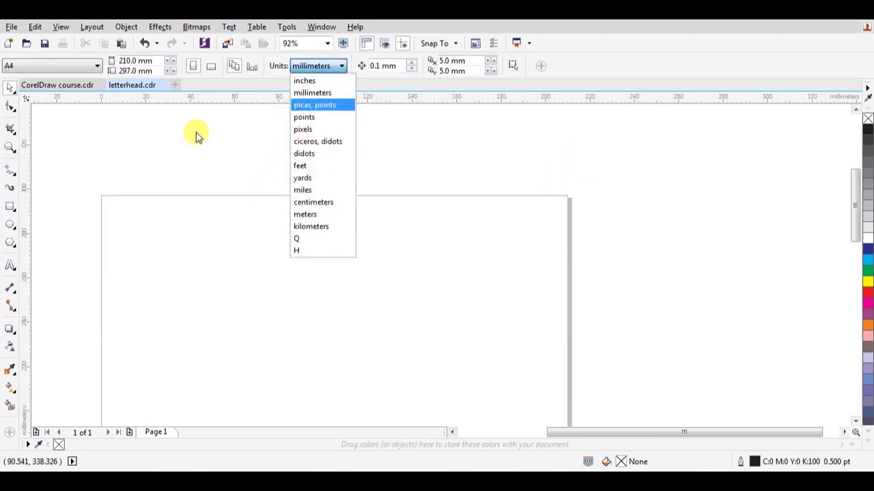
left_click(317, 81)
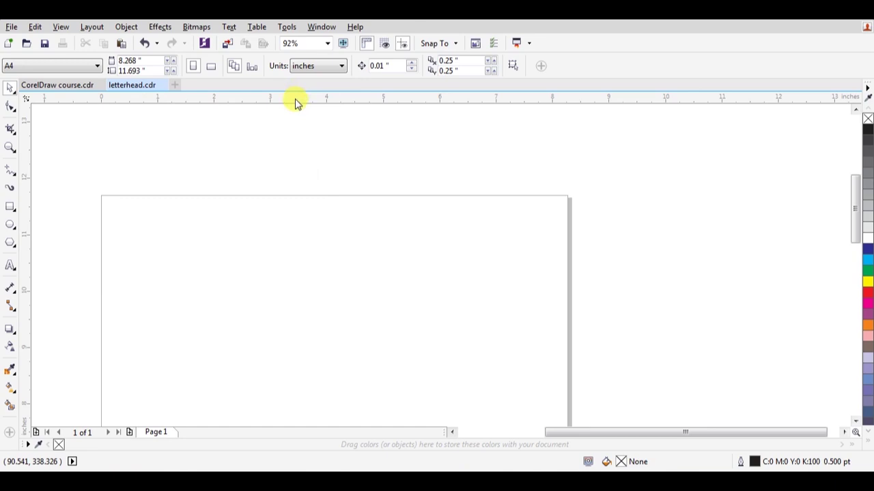
left_click(320, 66)
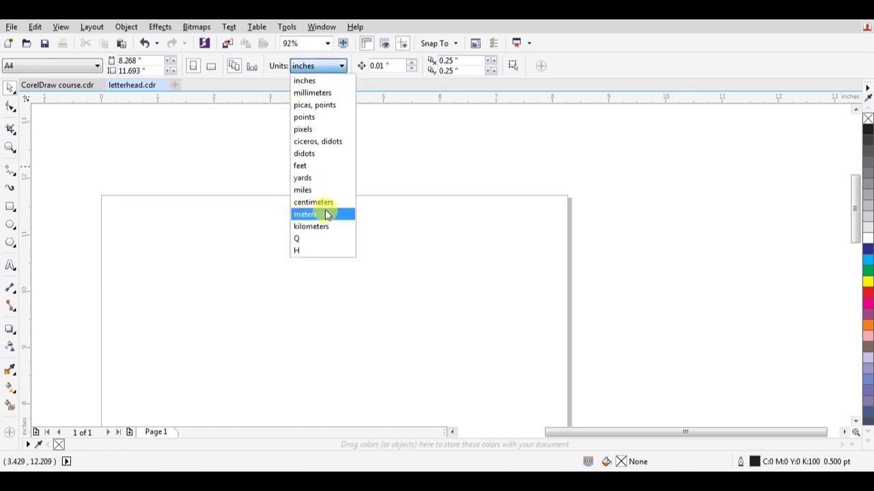
left_click(195, 150)
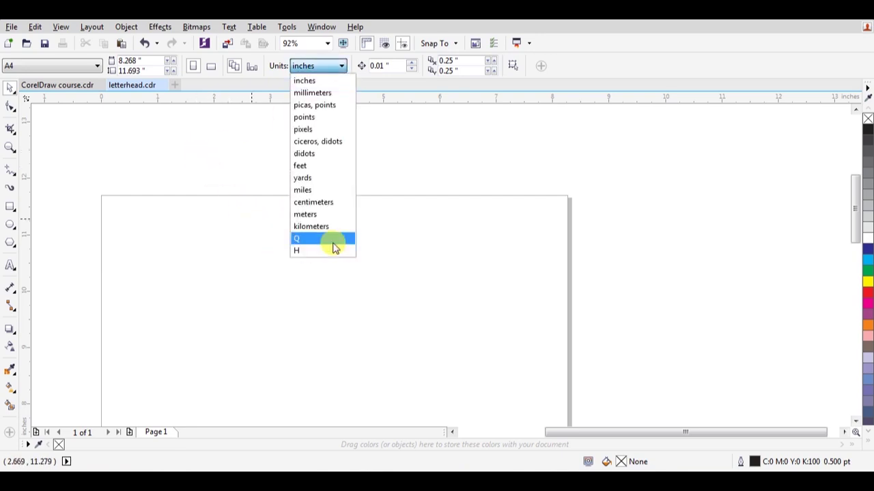
left_click(188, 236)
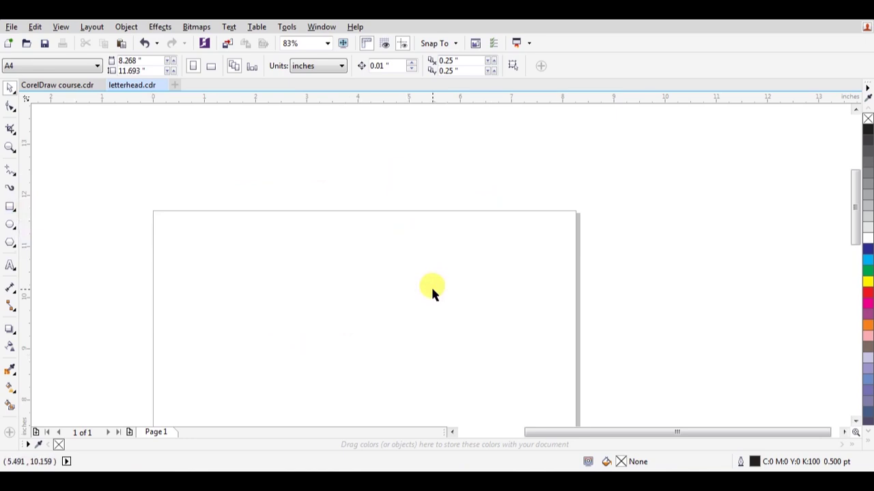
Step: Draw a test rectangle over the page top, then delete it
left_click(11, 206)
mouse_move(278, 165)
left_mouse_down()
mouse_move(409, 288)
mouse_move(432, 328)
left_mouse_up()
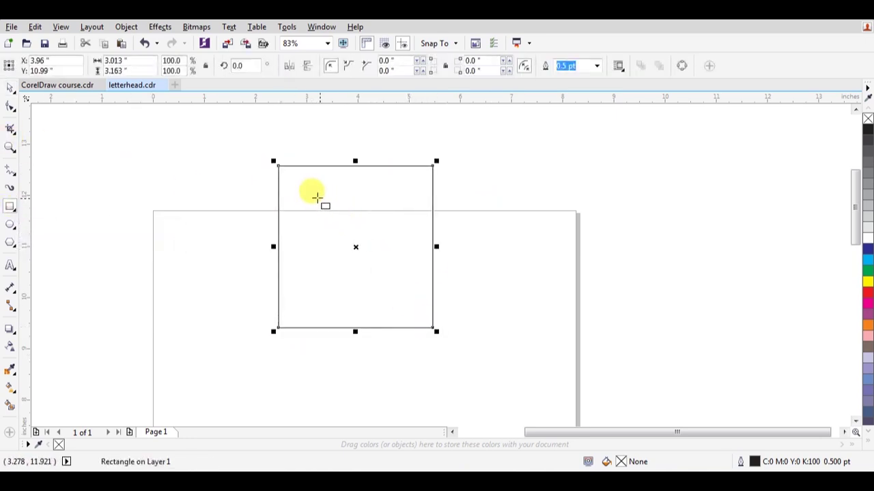
key("space")
left_click(273, 167)
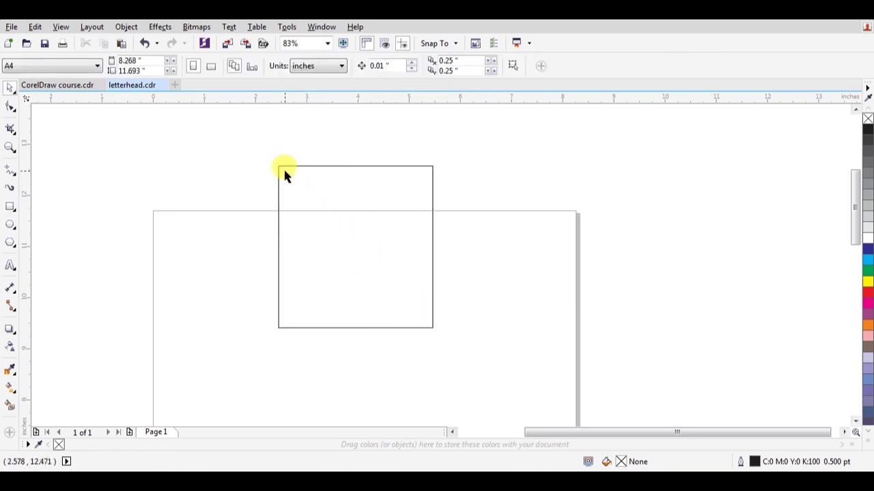
left_click(280, 171)
left_click_drag(233, 140, 450, 332)
key("Delete")
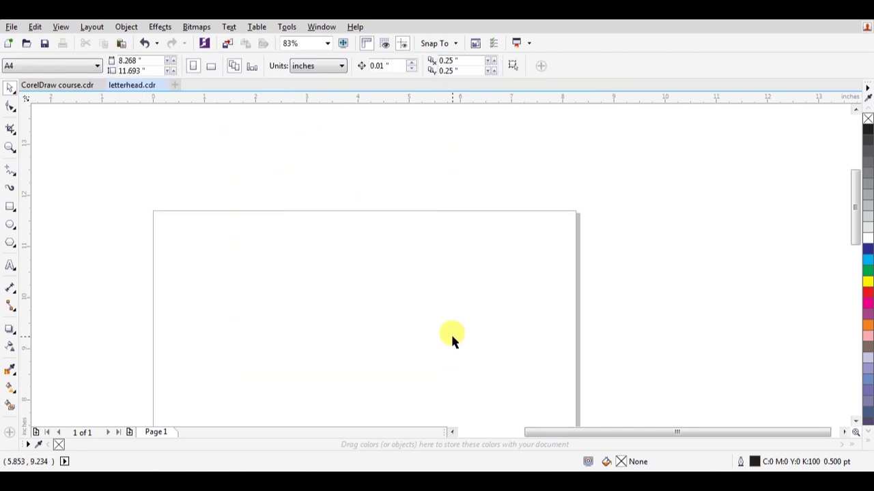
Step: Create an unfilled page-sized rectangle, trying and undoing a cyan fill
left_click(11, 209)
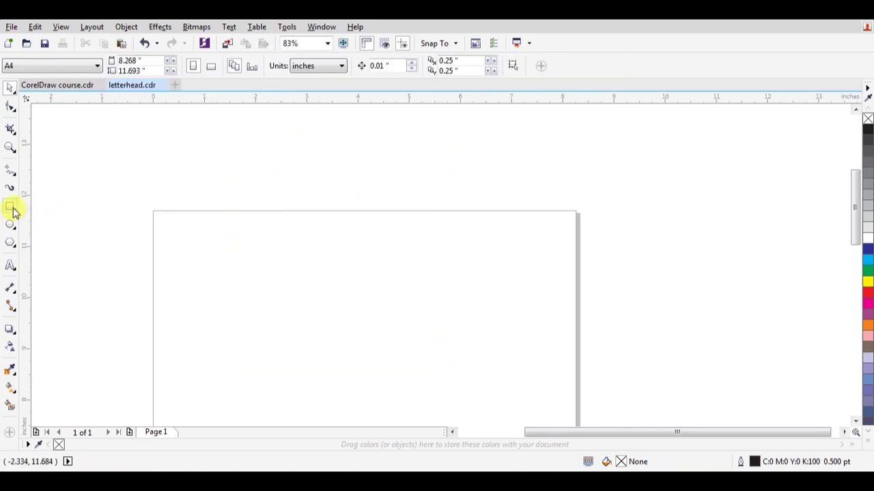
double_click(12, 209)
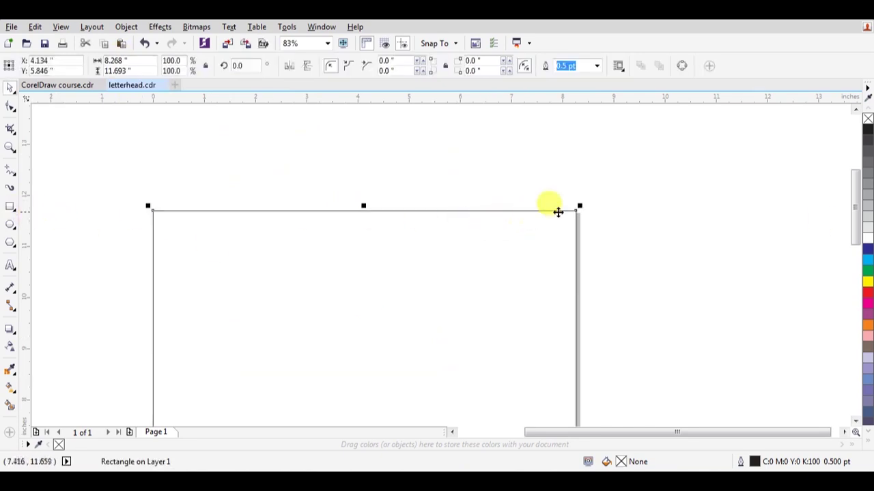
scroll(858, 256, "down", 3)
left_click(868, 260)
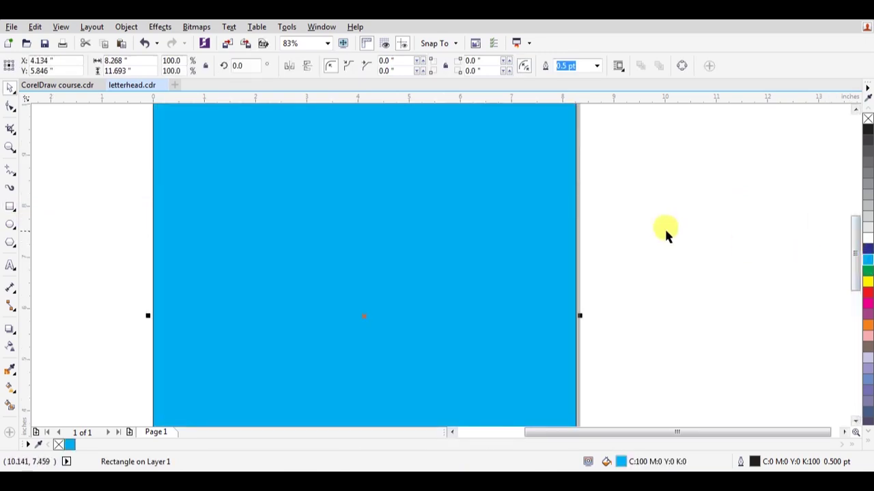
left_click(626, 222)
key("ctrl+z")
key("ctrl+z")
Step: Zoom to the page top, check the page-sized rectangle, then switch to the course document
key("shift+F4")
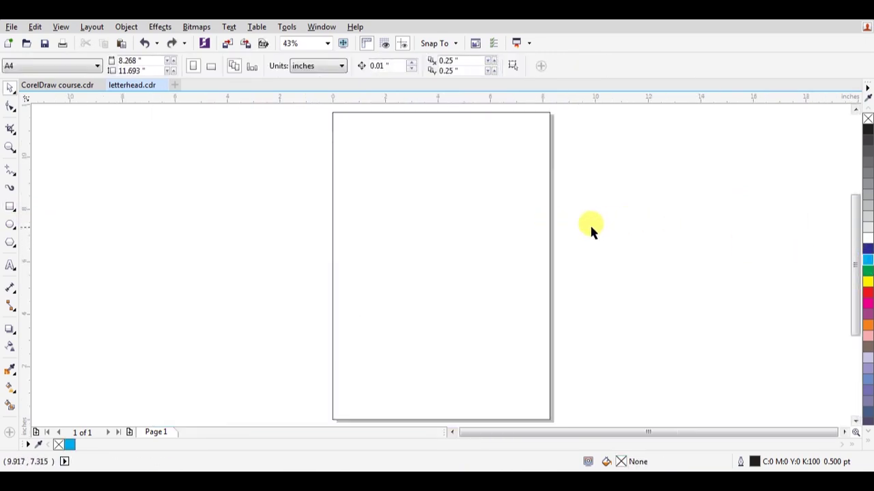
key("z")
left_click_drag(316, 119, 580, 136)
key("space")
key("h")
mouse_move(432, 245)
left_mouse_down()
mouse_move(388, 228)
mouse_move(434, 234)
left_mouse_up()
key("space")
left_click(496, 208)
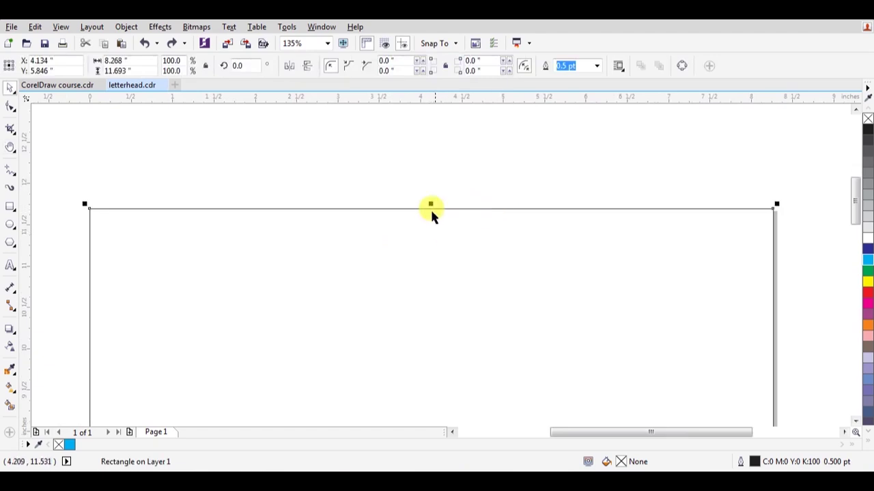
left_click(160, 140)
left_click(58, 84)
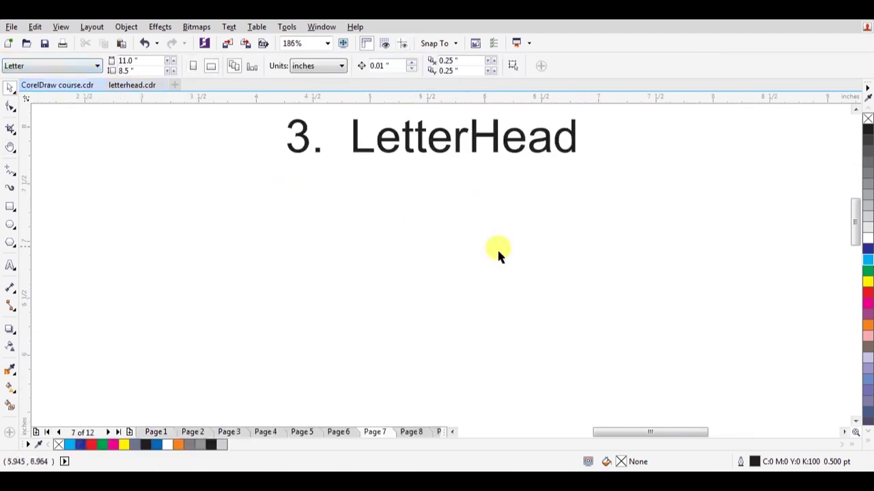
Step: Copy the FreeGraphic logo from the Business Card page and place it at the letterhead's top-left
key("Page_Up")
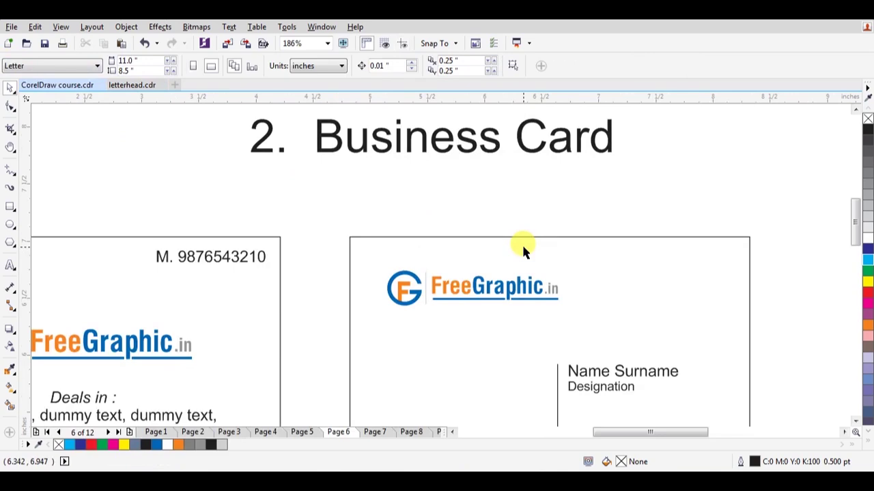
left_click(482, 292)
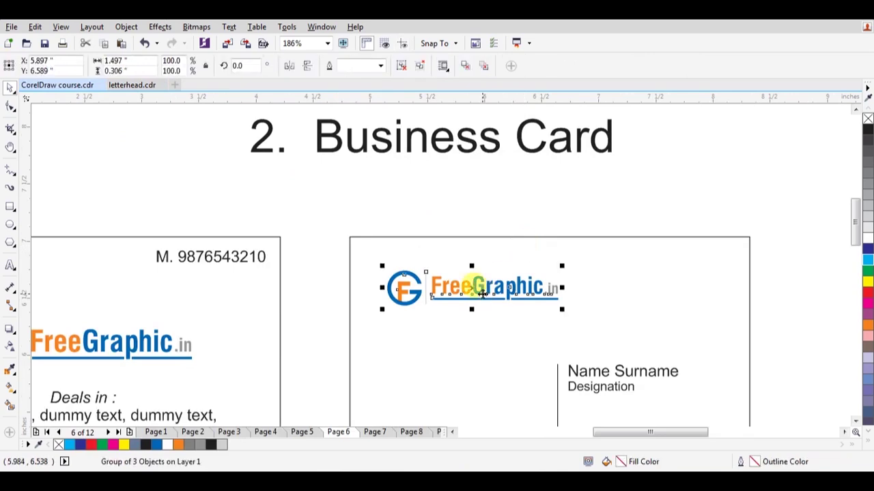
key("ctrl+Tab")
key("ctrl+v")
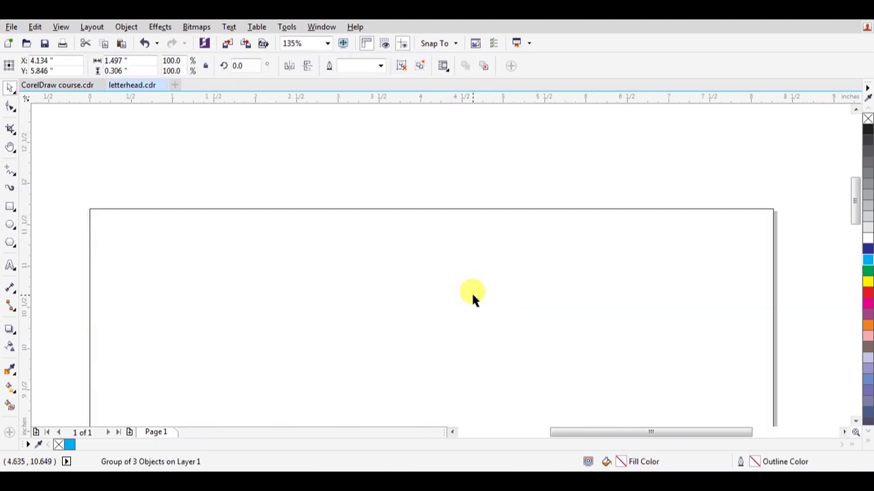
key("shift+F4")
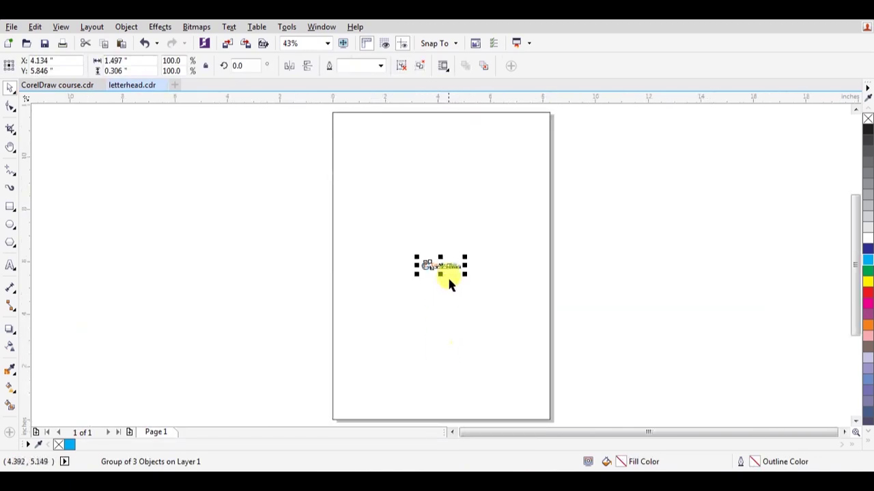
left_click_drag(441, 260, 375, 128)
key("z")
left_click_drag(318, 123, 595, 158)
key("space")
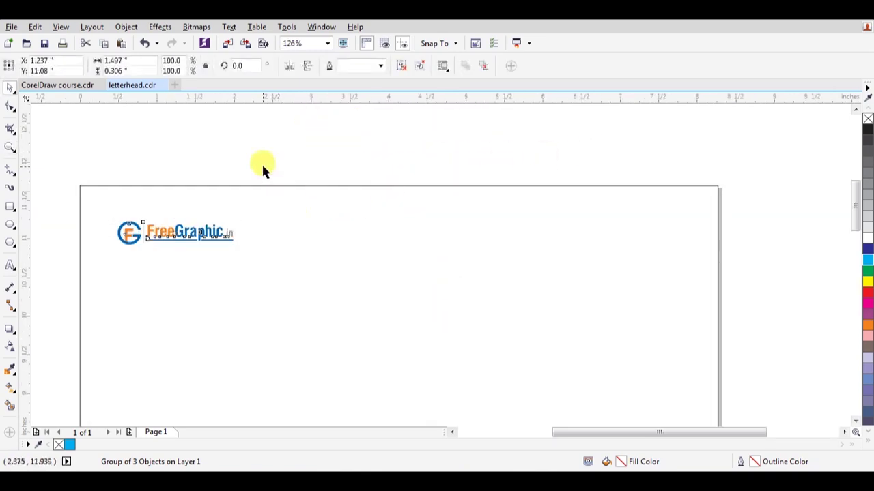
left_click(218, 166)
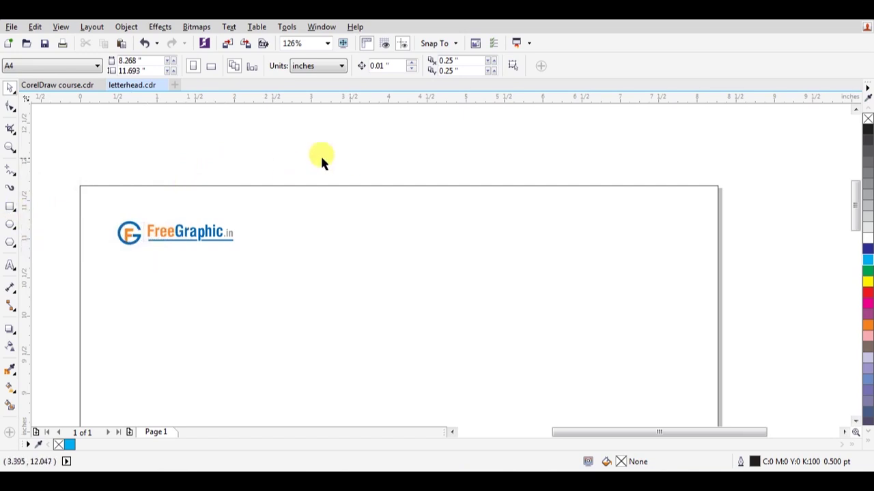
left_click(10, 265)
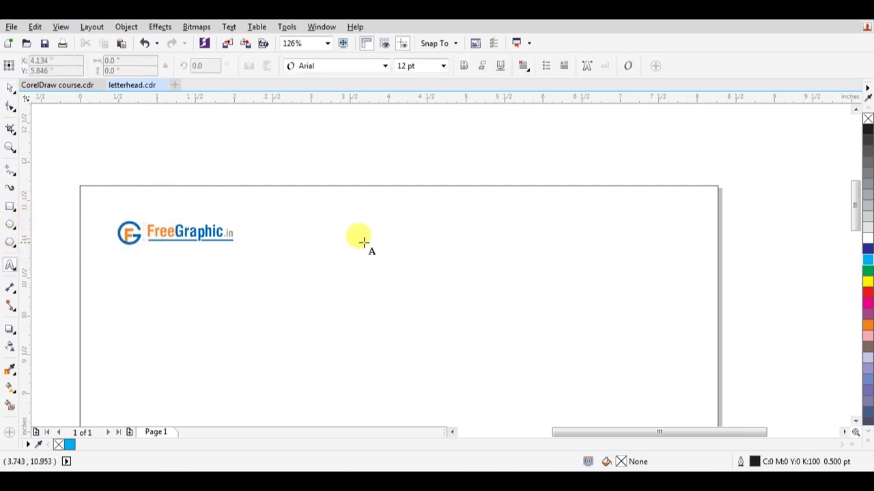
Step: Add the test text 'dfd' near the top centre of the letterhead page
key("space")
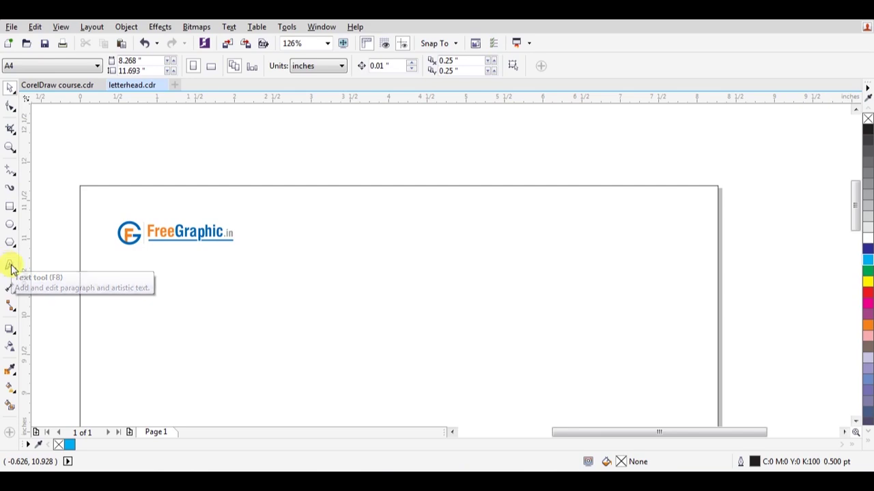
left_click(10, 266)
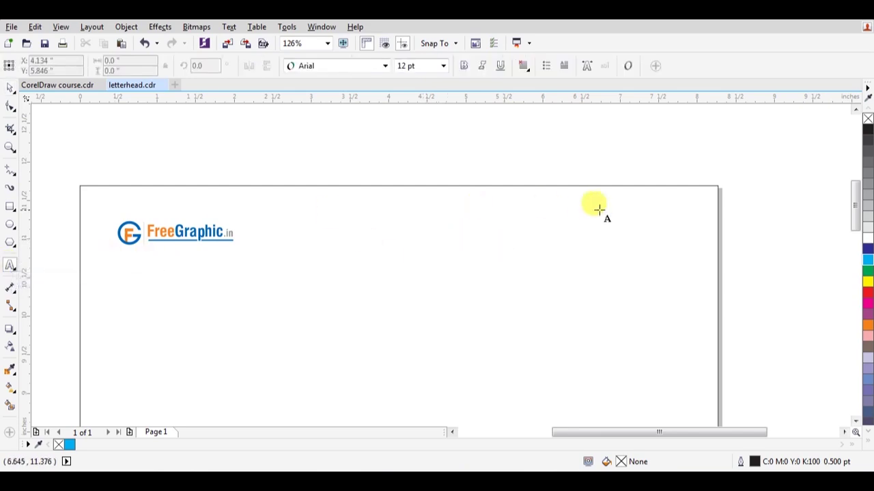
left_click(10, 268)
left_click(368, 228)
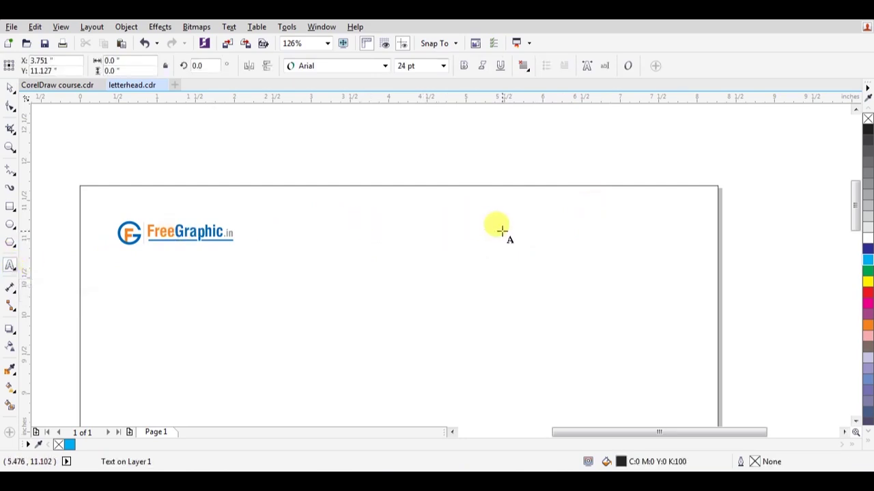
type("dfd")
key("ctrl+space")
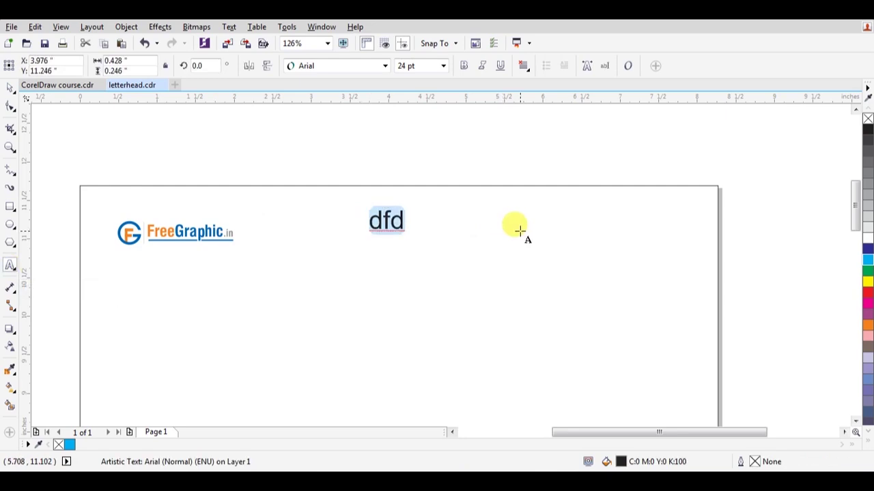
Step: Select everything on the right business card in the course file and copy it
left_click(75, 86)
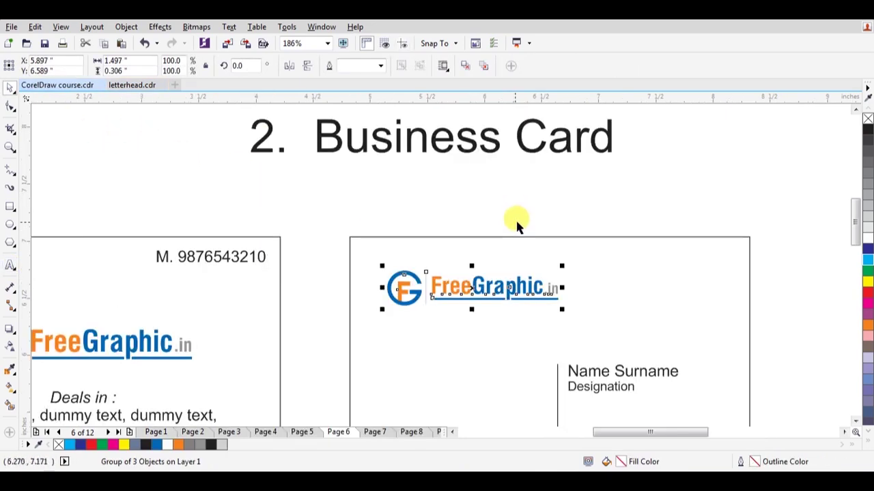
left_click(532, 200)
scroll(531, 197, "down", 3)
left_click_drag(430, 215, 660, 391)
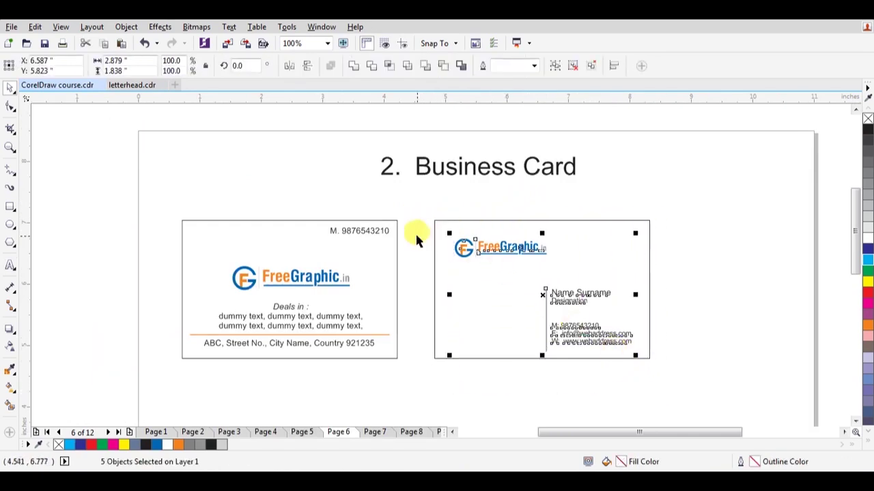
key("ctrl+Tab")
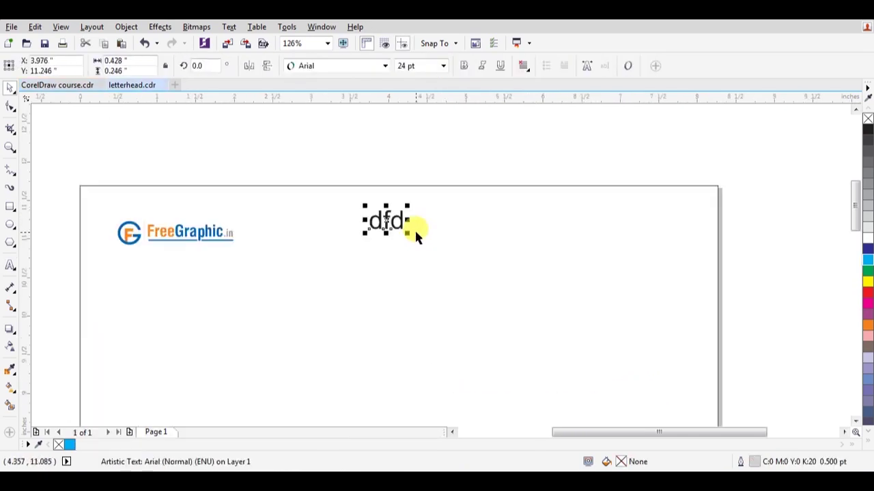
Step: Paste the card's logo and contact text onto the letterhead and position them near the top
left_click(407, 254)
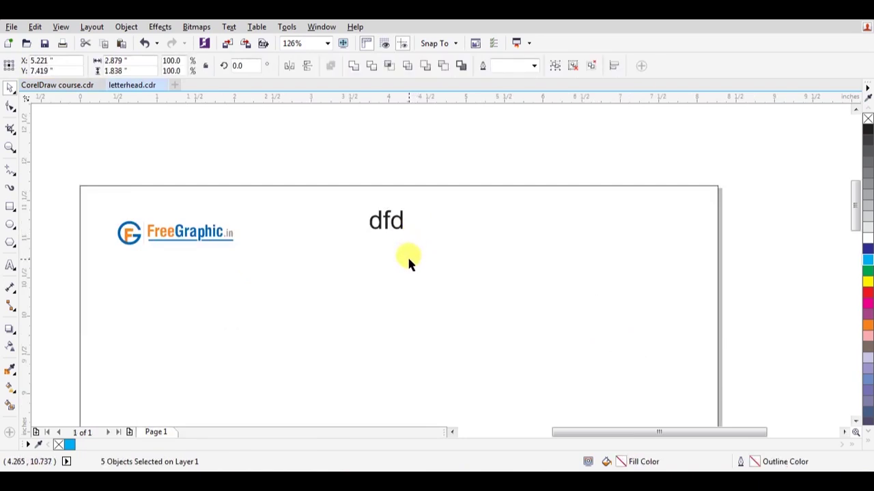
key("shift+F4")
left_click_drag(486, 223, 464, 172)
key("z")
left_click_drag(329, 116, 556, 194)
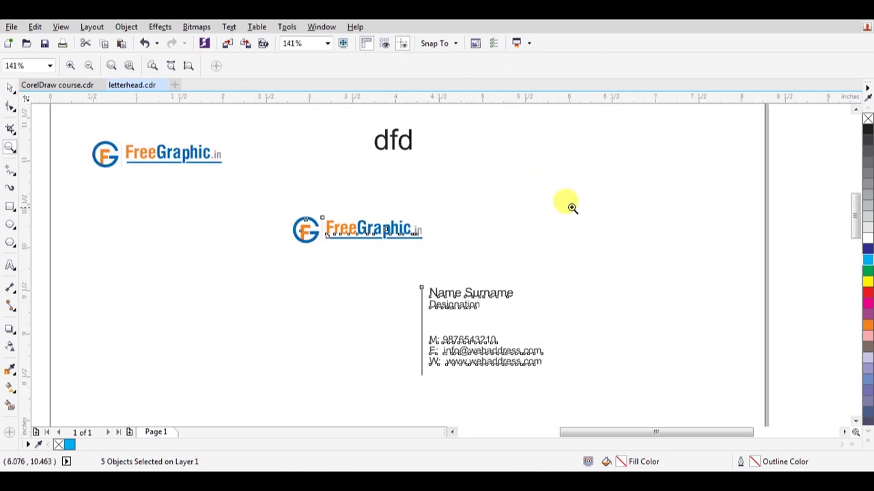
left_click_drag(403, 230, 390, 263)
left_click(384, 220)
Step: Nudge the top-left logo slightly down and to the left
key("h")
left_click_drag(279, 189, 303, 251)
key("space")
left_click_drag(187, 219, 214, 235)
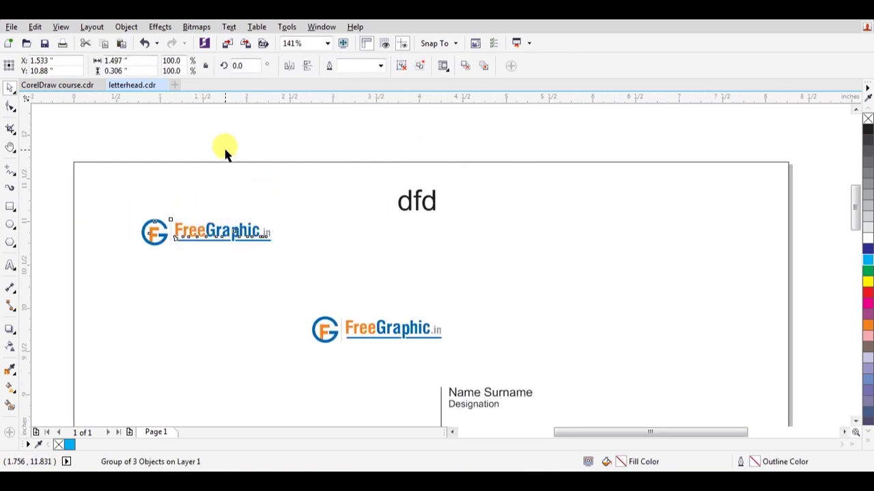
left_click(234, 166)
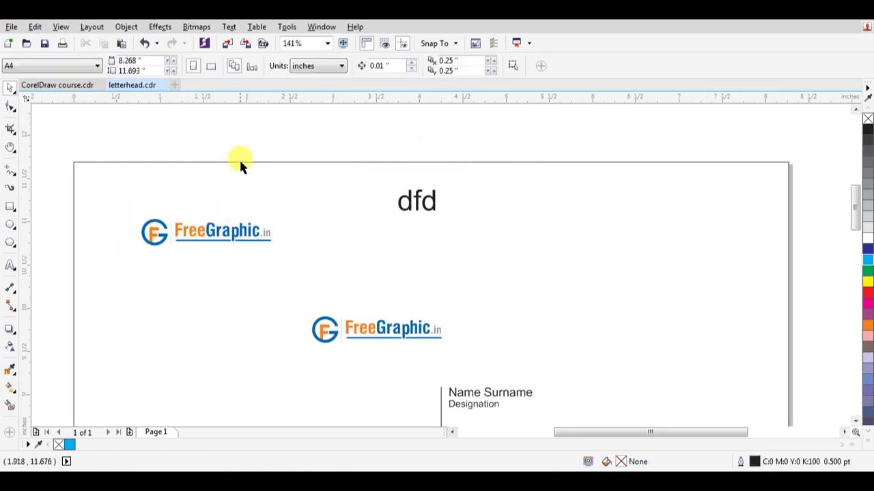
Step: Resize the page-sized rectangle to 7.268 × 10.693 inches as an inset margin frame
left_click(241, 162)
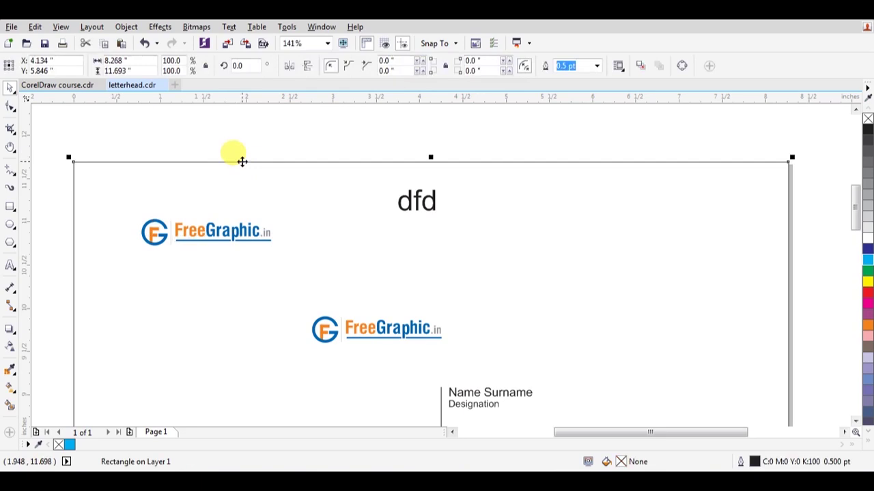
left_click_drag(242, 162, 247, 186)
key("Escape")
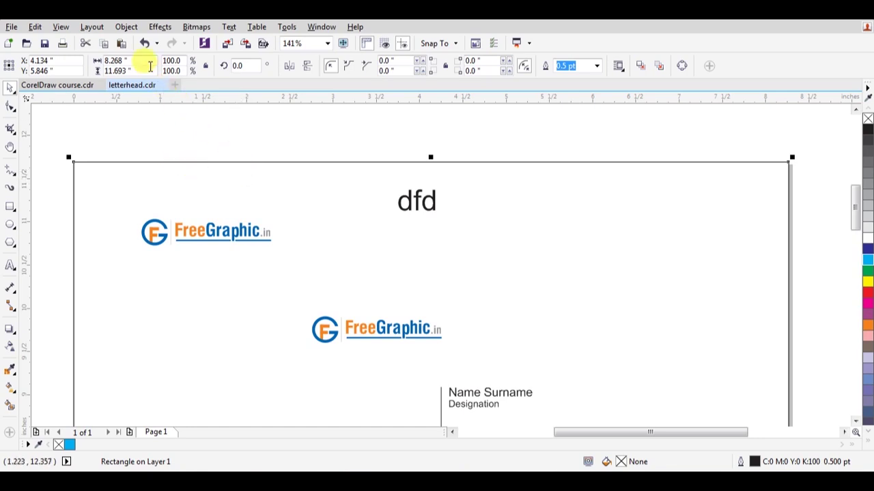
left_click(120, 60)
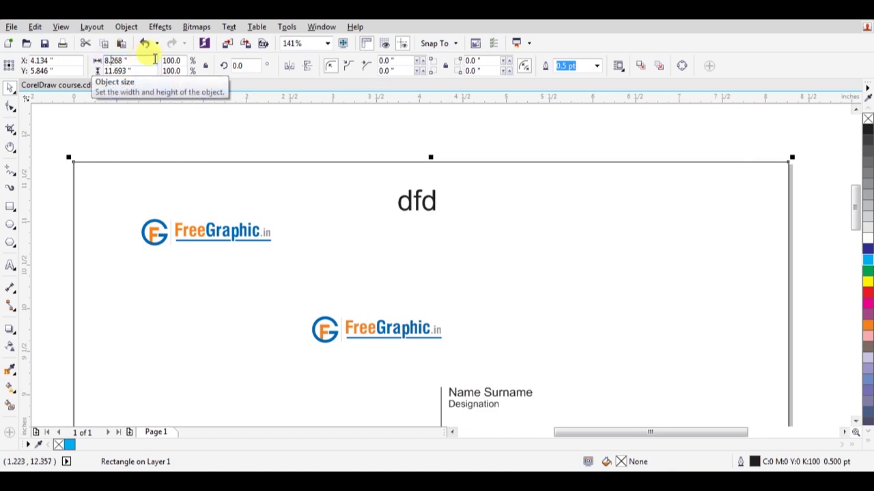
type("7")
left_click_drag(112, 71, 101, 71)
type("10")
key("Return")
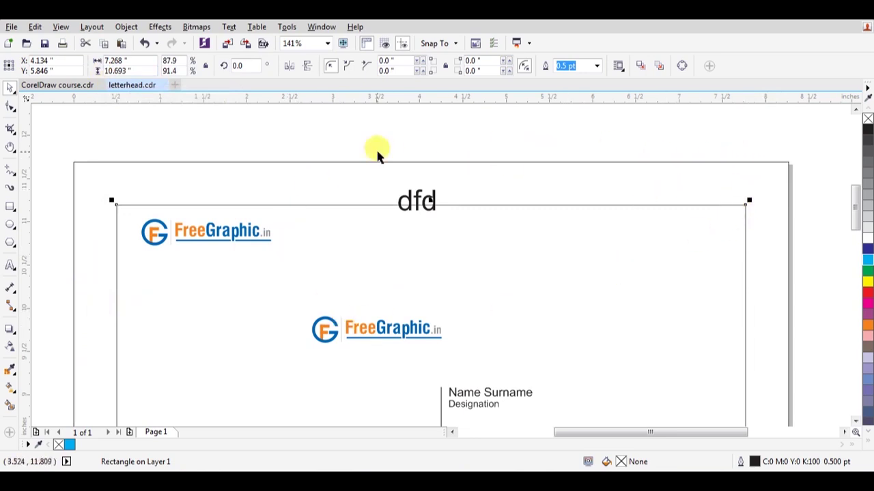
key("Escape")
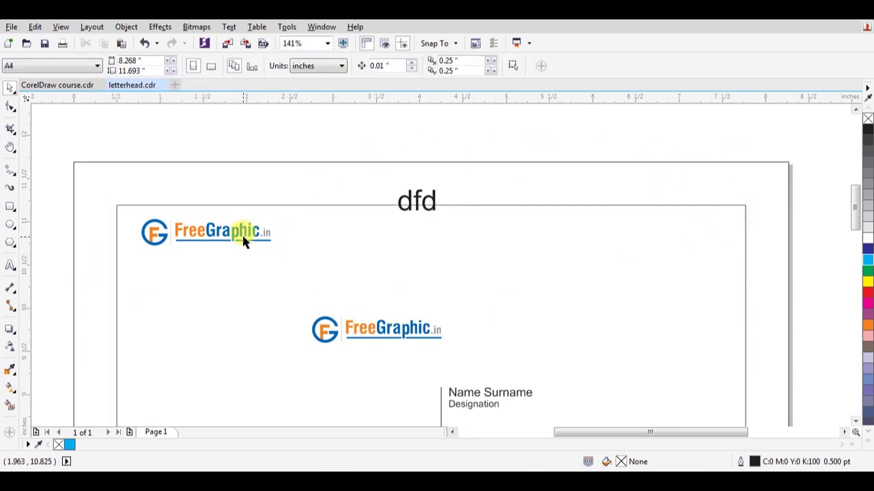
Step: Enlarge the logo about 148% and align it to the frame's top-left corner
left_click(244, 242)
left_click_drag(277, 247, 358, 285)
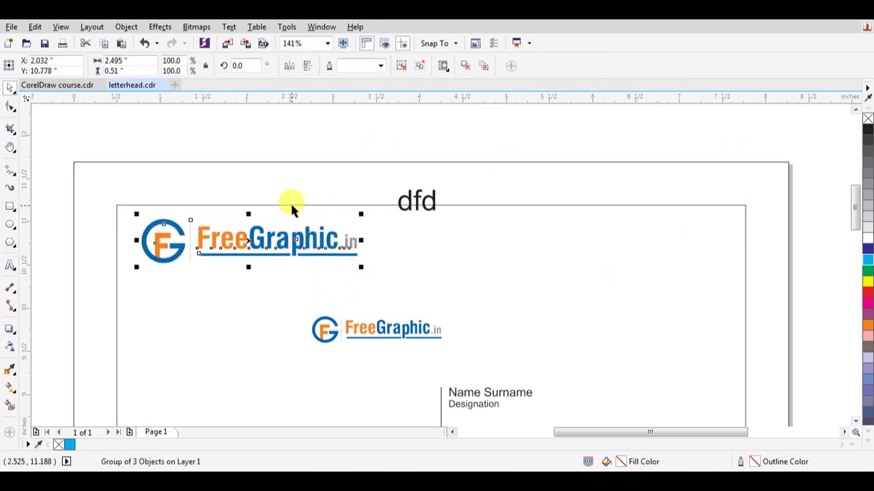
left_click(291, 205, "shift")
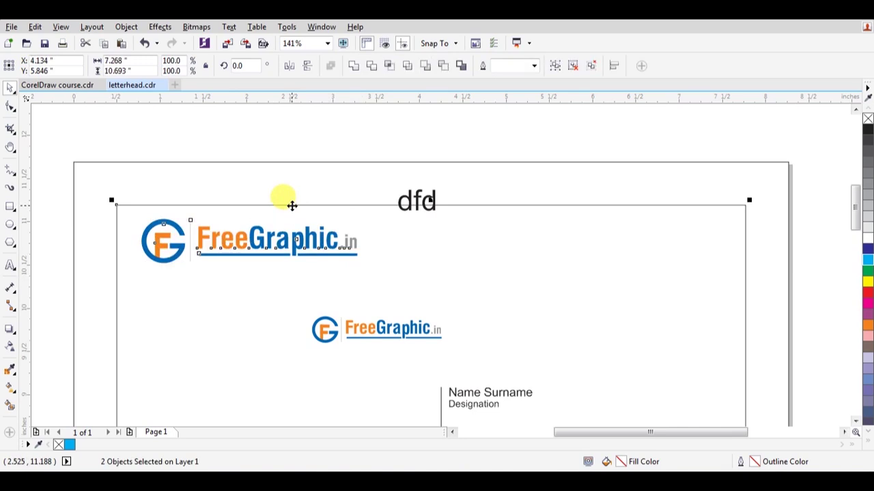
key("t")
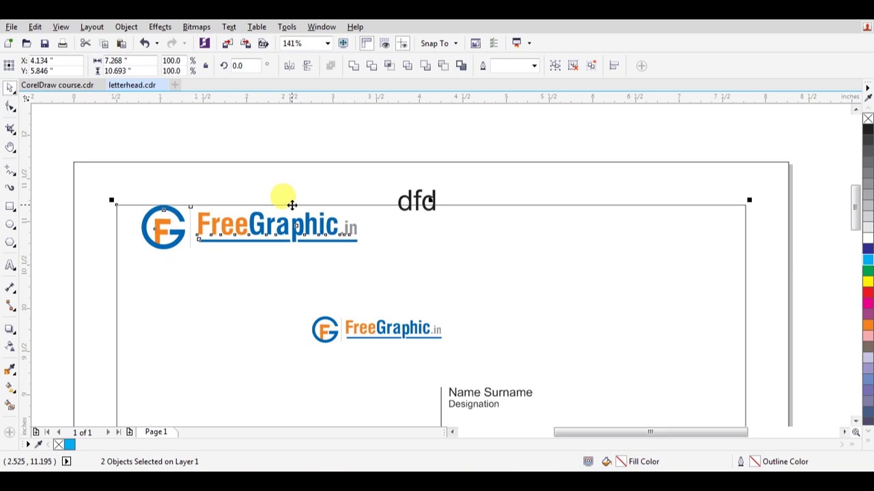
key("l")
left_click(288, 132)
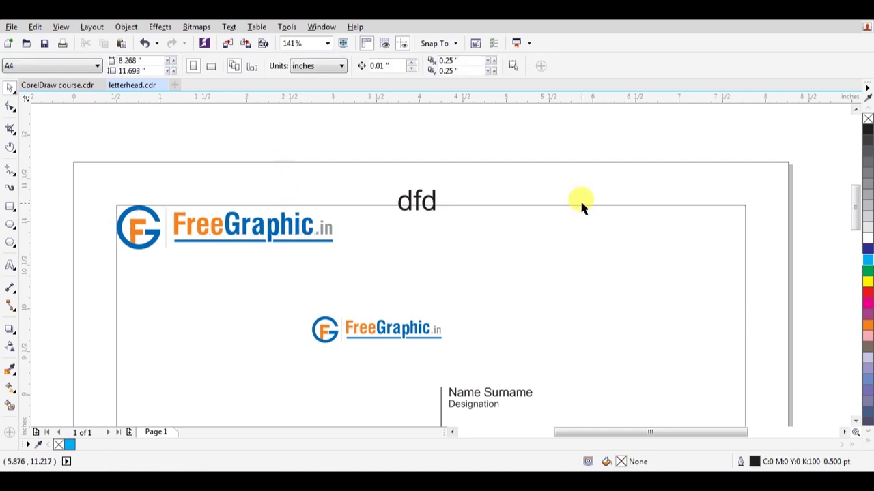
Step: Try removing the margin frame's outline, then restore it
left_click(717, 205)
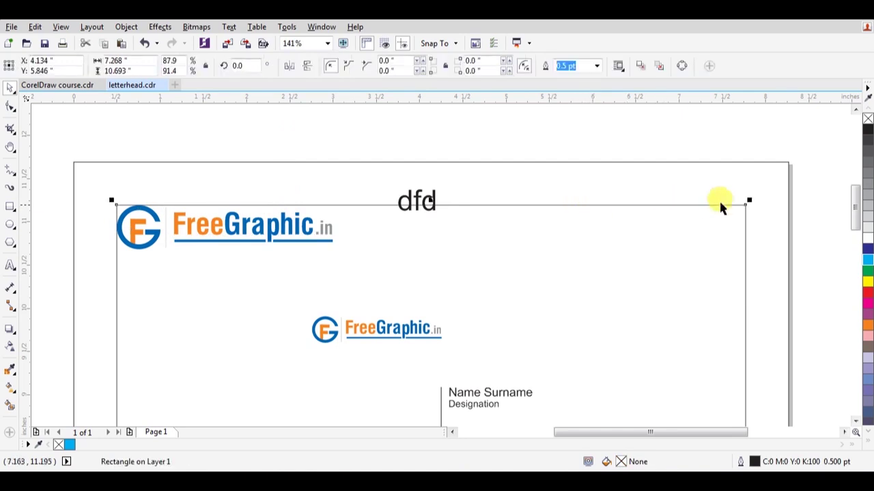
right_click(867, 118)
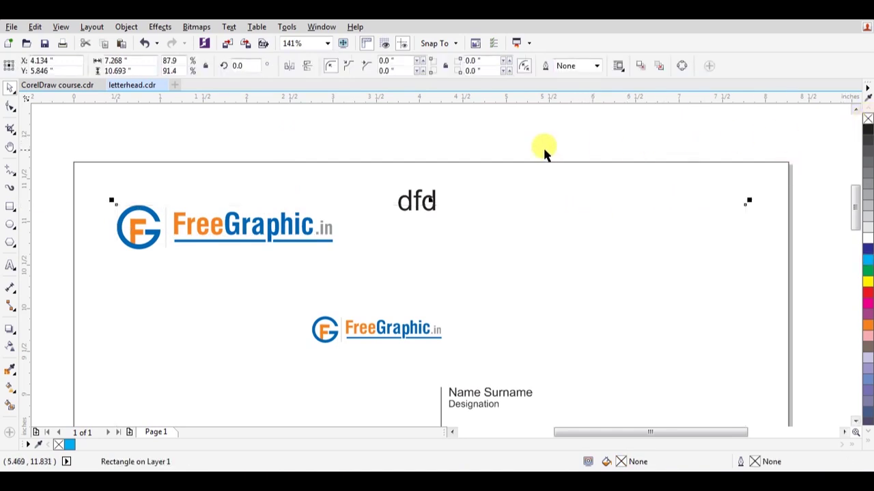
key("ctrl+z")
left_click(522, 150)
Step: Delete the test text, middle logo, name and designation text, and the vertical divider line
left_click(427, 199)
key("Delete")
left_click(401, 331)
key("Delete")
left_click(464, 404)
left_click(497, 384)
scroll(488, 258, "down", 3)
left_click(488, 259)
scroll(737, 242, "up", 1)
left_click_drag(789, 231, 405, 307)
key("Delete")
left_click(429, 302)
key("Delete")
Step: Move the contact details block upward and set it to 10 pt
left_click(458, 328)
mouse_move(458, 328)
left_mouse_down()
mouse_move(472, 201)
mouse_move(478, 335)
mouse_move(656, 268)
mouse_move(626, 254)
left_mouse_up()
key("h")
key("space")
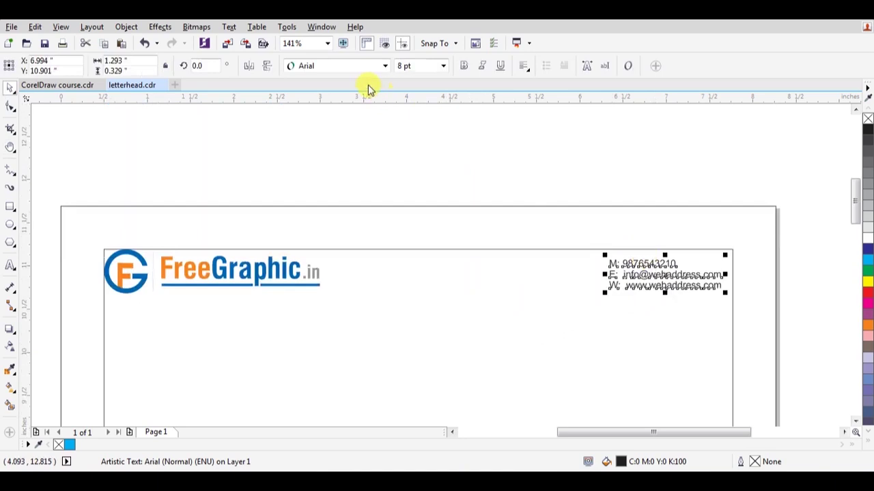
left_click(413, 66)
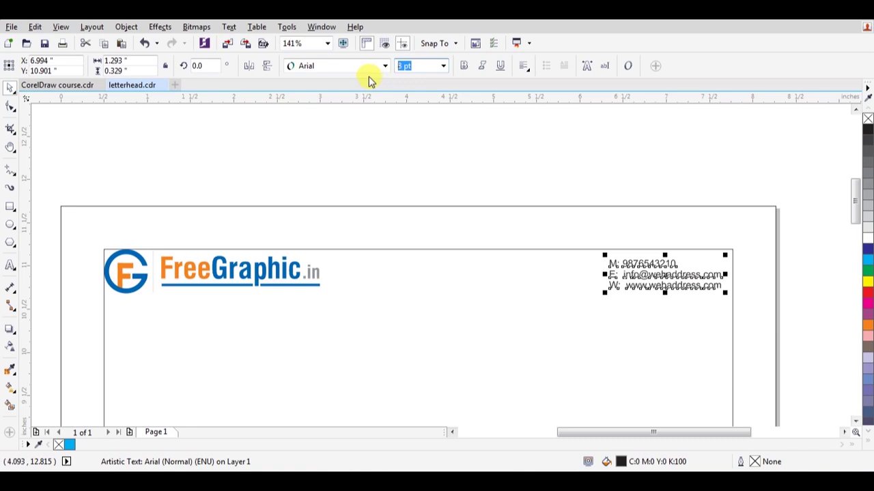
left_click(443, 66)
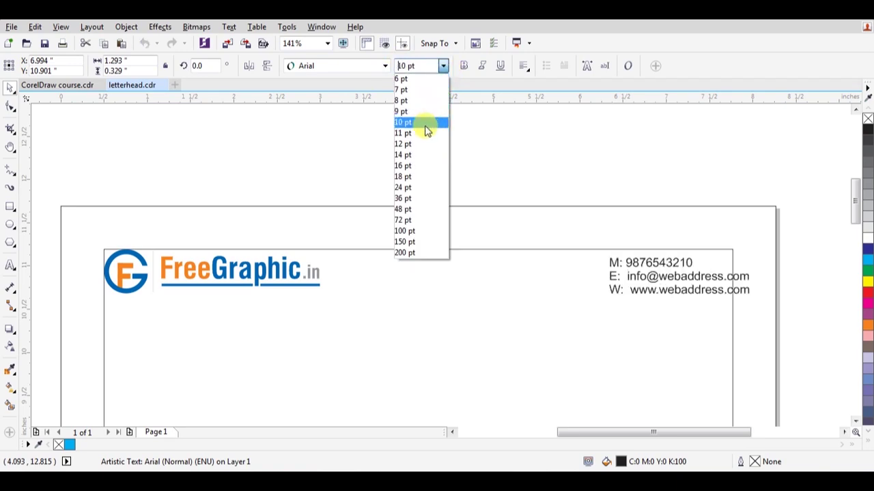
left_click(426, 122)
Step: Widen the contact text's line spacing and right-align it with the letterhead frame
key("F10")
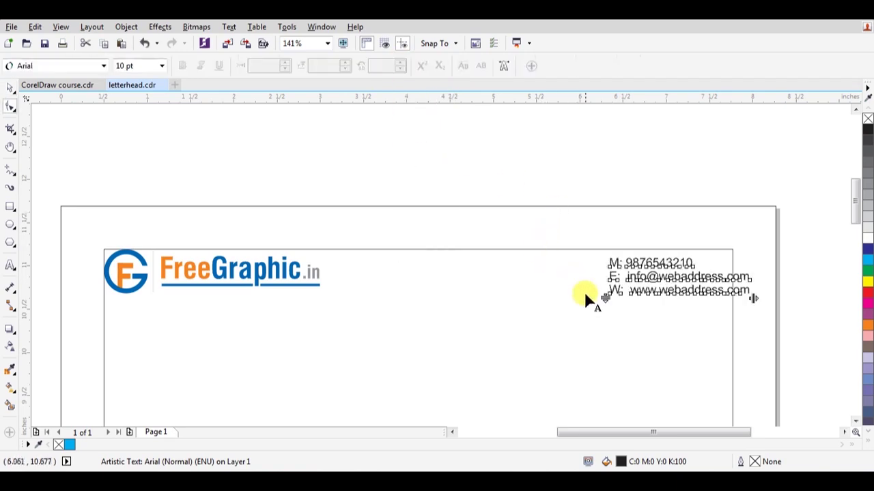
left_click_drag(596, 293, 596, 294)
key("space")
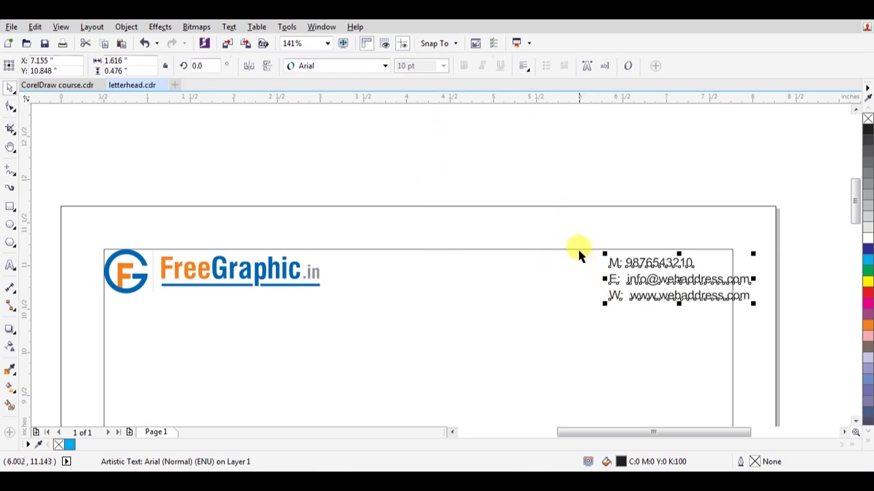
left_click(578, 249, "shift")
key("r")
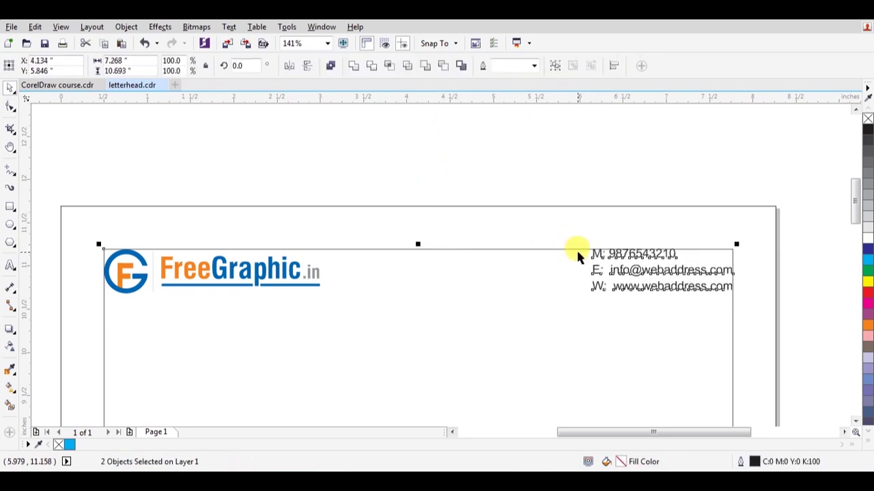
left_click(570, 222)
left_click(611, 253)
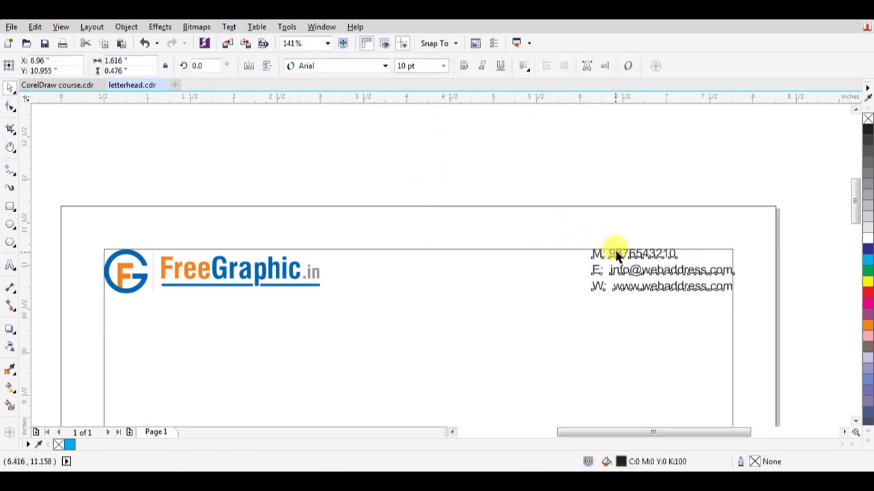
left_click(562, 240)
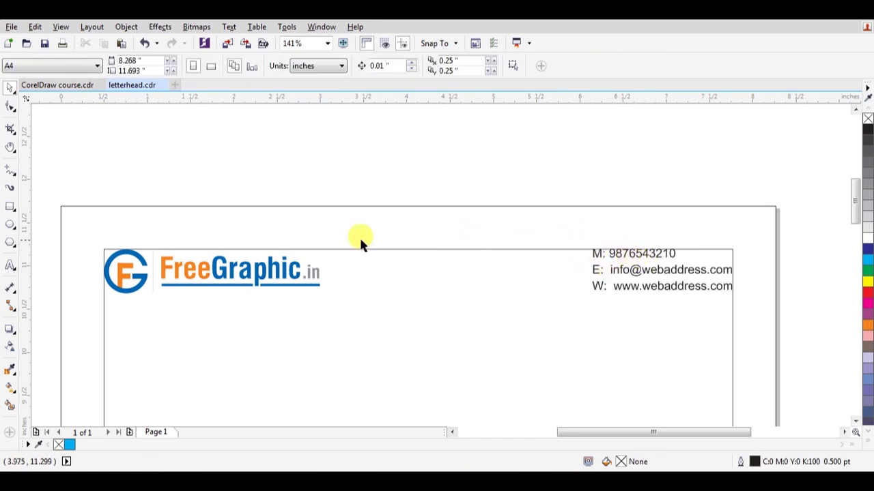
Step: Draw a straight horizontal line from the frame's left edge to its right edge
key("F5")
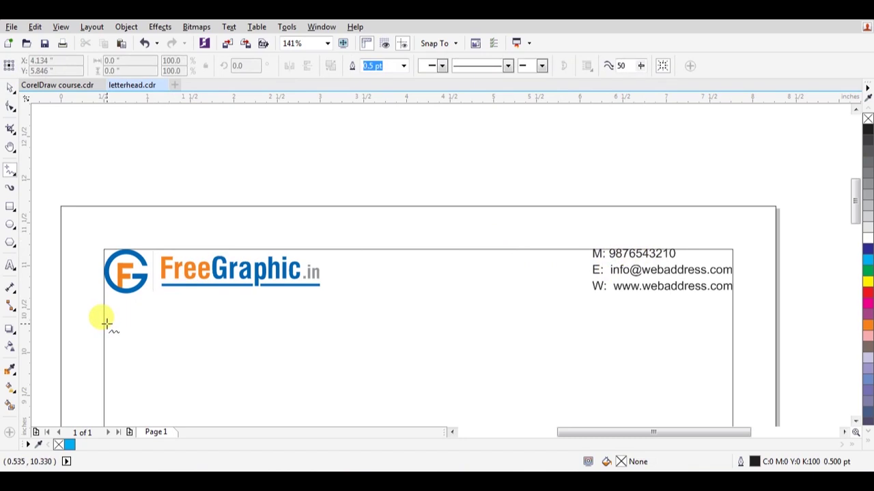
left_click(106, 325)
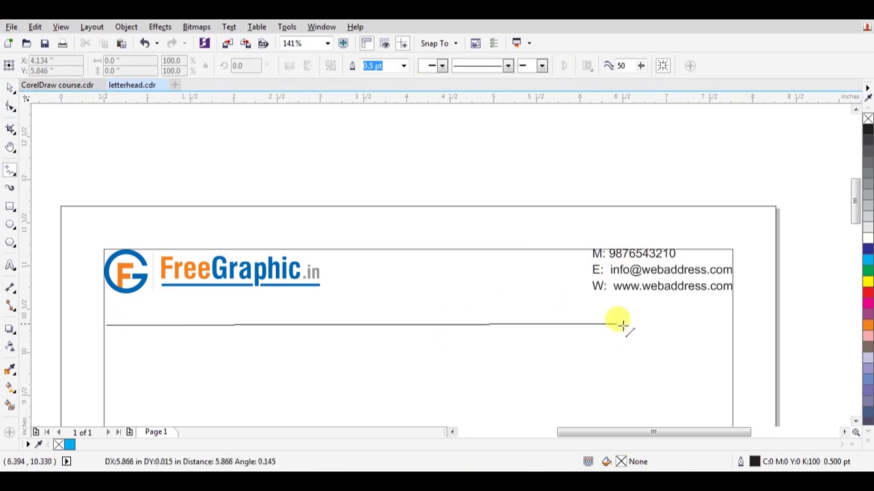
left_click(740, 325)
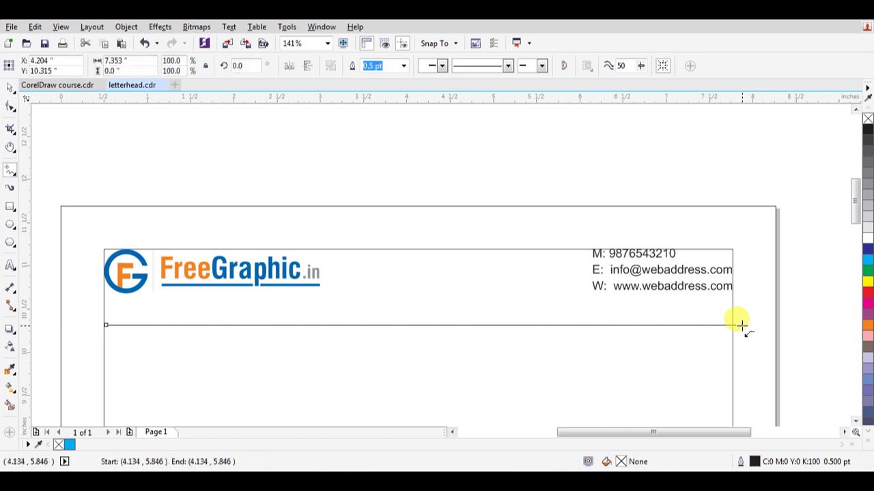
key("space")
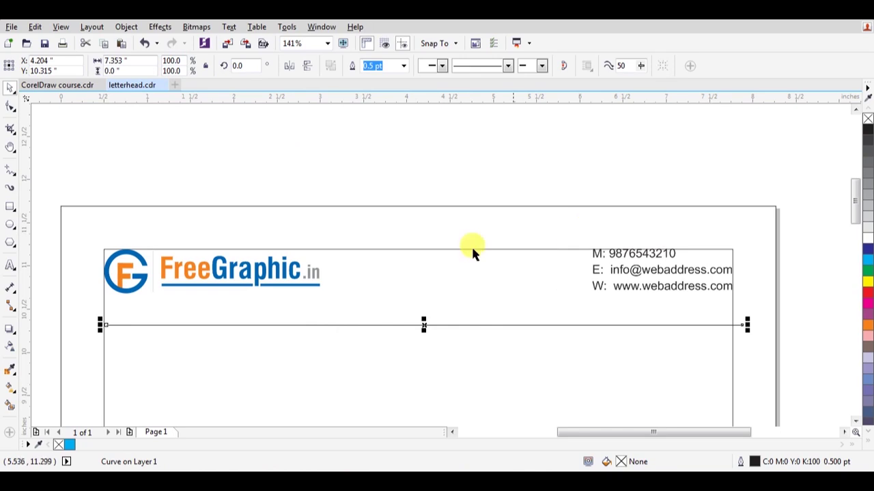
Step: Set the line's width to the frame's 7.268 inches and align it with the frame
left_click(563, 250)
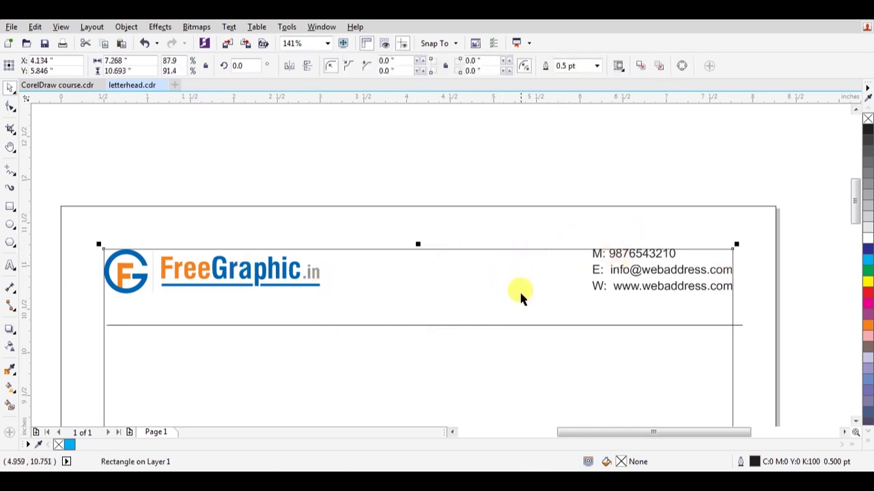
left_click(526, 325)
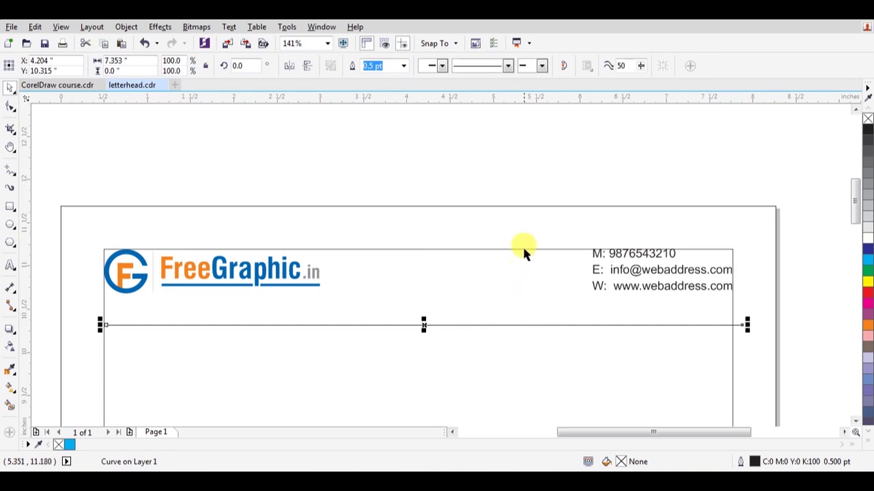
key("Escape")
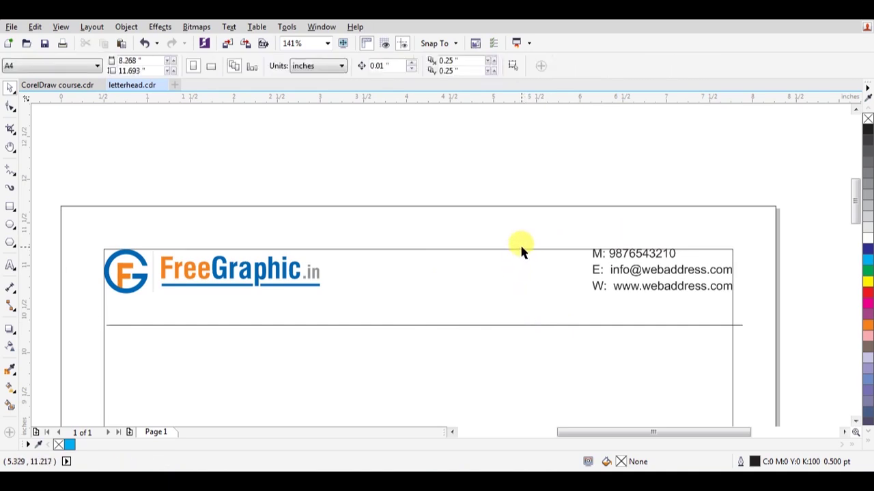
left_click(519, 250)
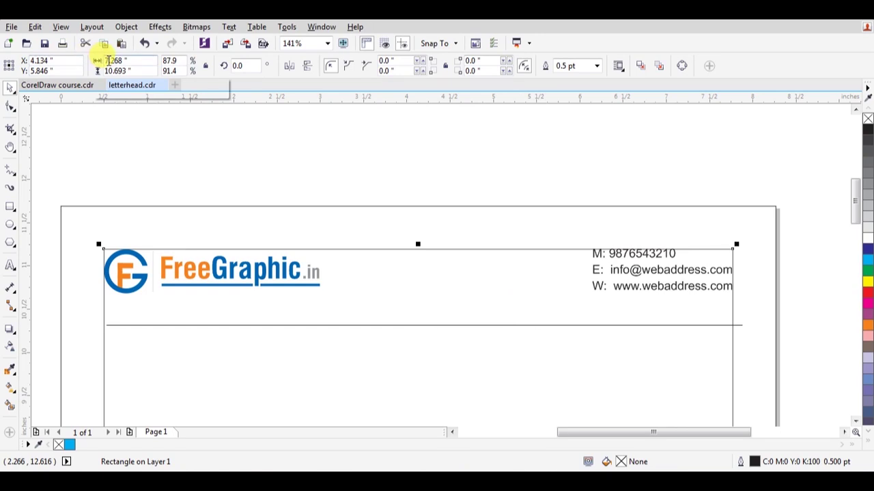
left_click(418, 325)
double_click(116, 60)
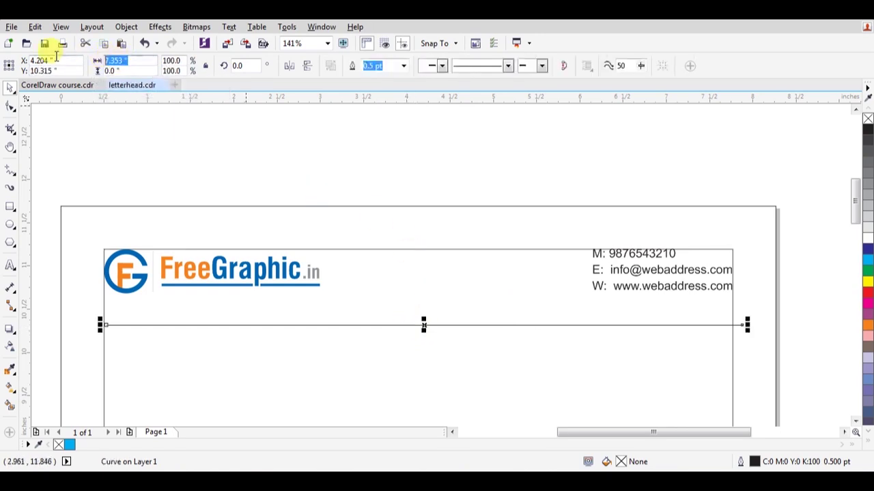
type("7.268")
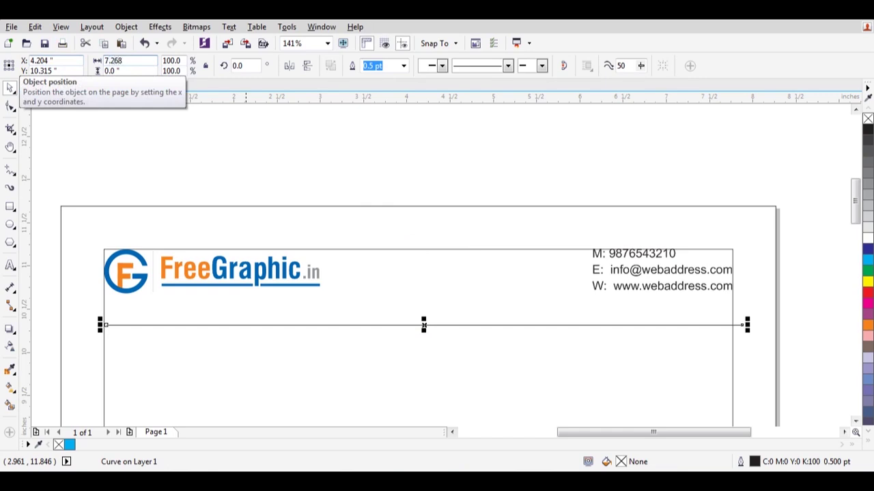
key("Return")
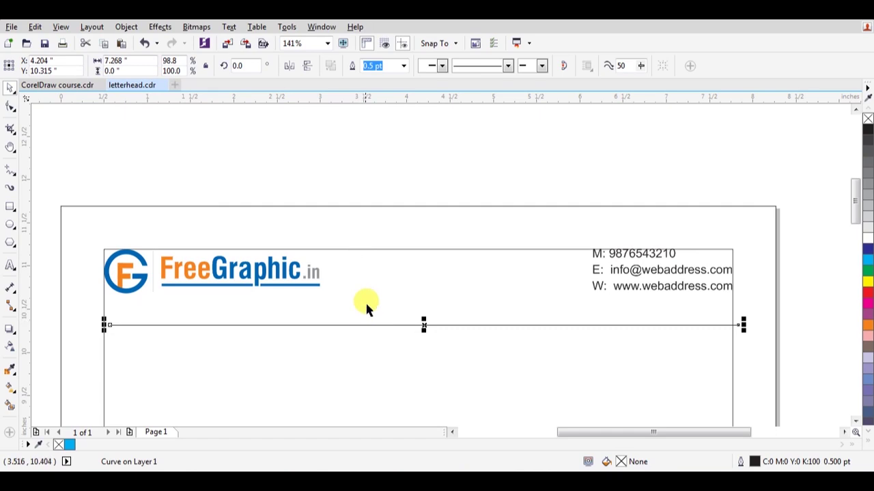
left_click(362, 249, "shift")
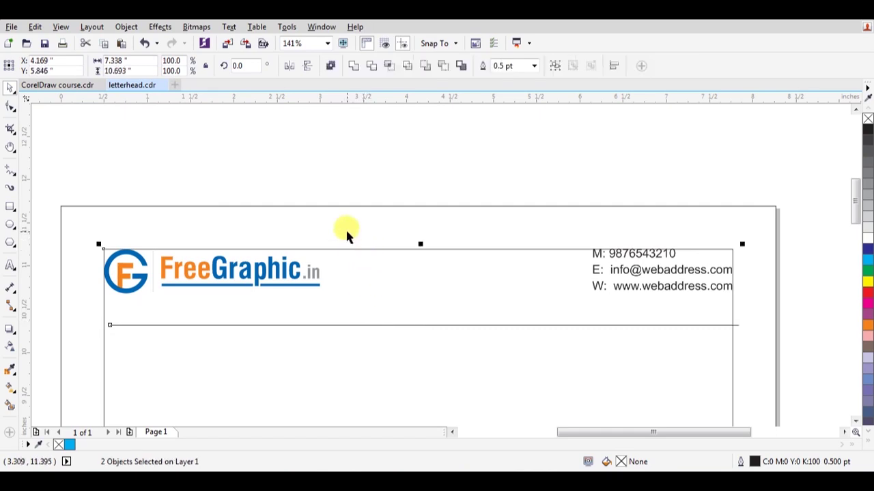
left_click(355, 217)
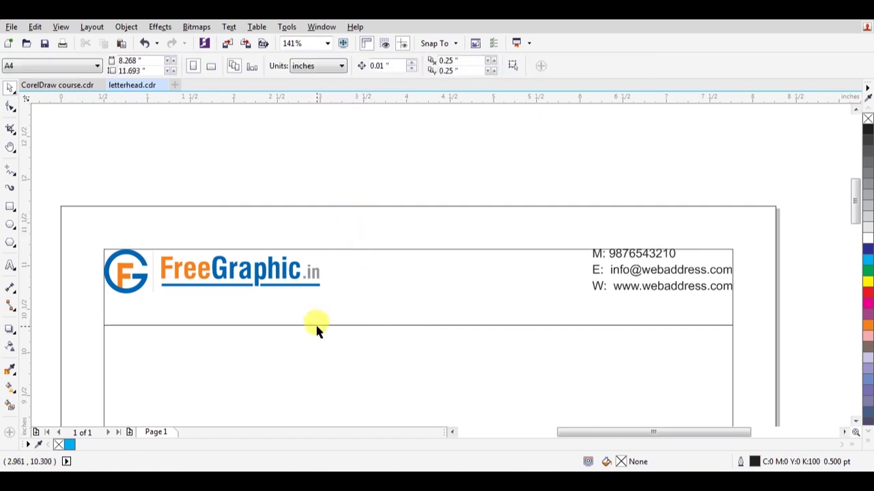
key("z")
left_click_drag(82, 249, 219, 366)
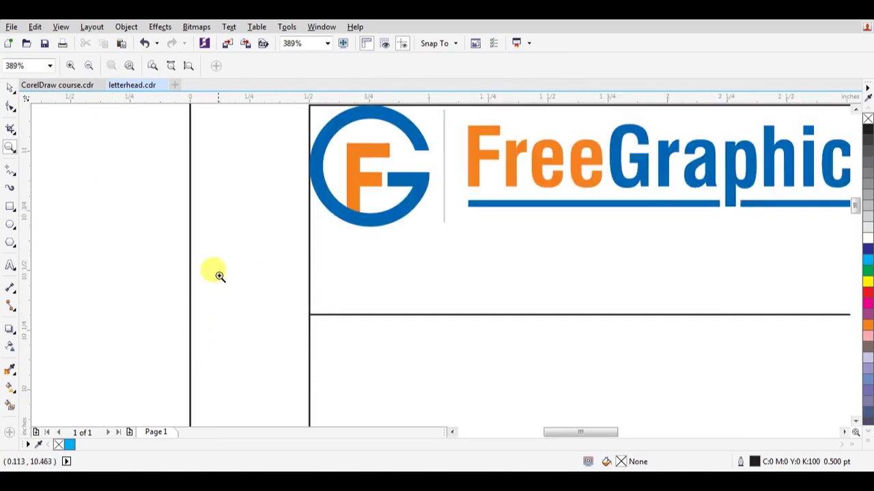
Step: Give the divider line under the header a 1.0 pt outline width
left_click_drag(219, 276, 469, 321)
key("shift+F4")
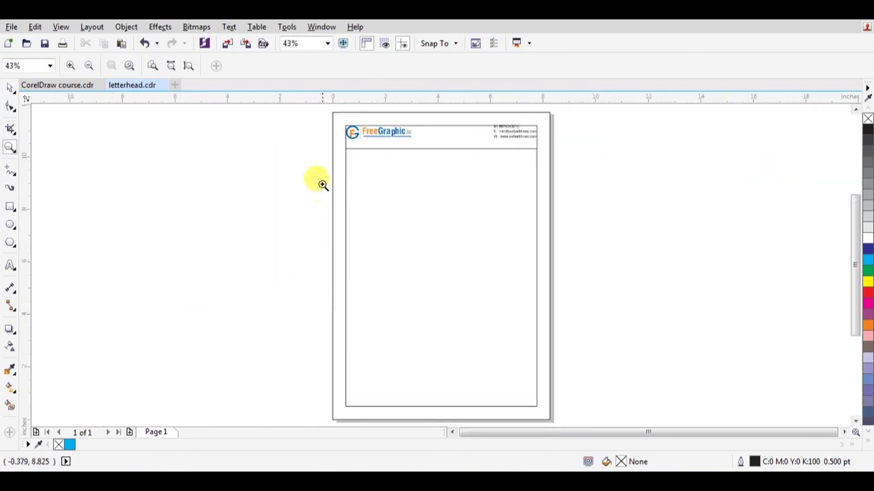
left_click_drag(390, 127, 566, 144)
key("space")
left_click(410, 288)
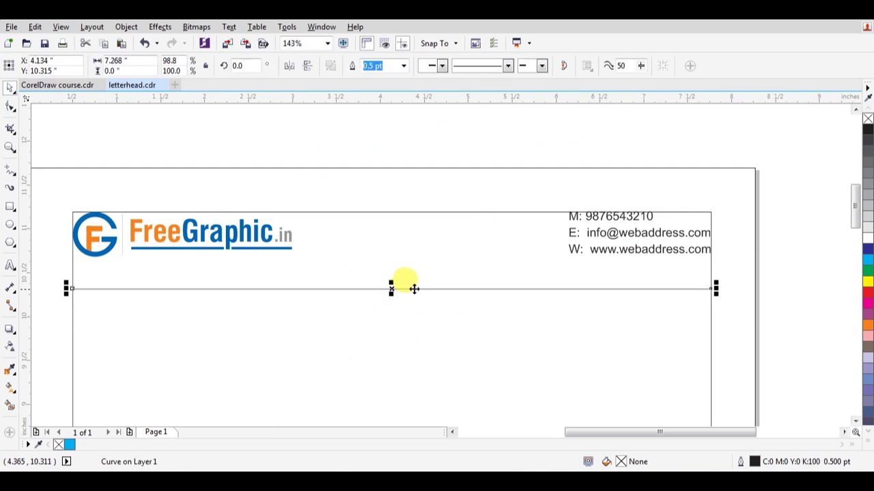
left_click(403, 67)
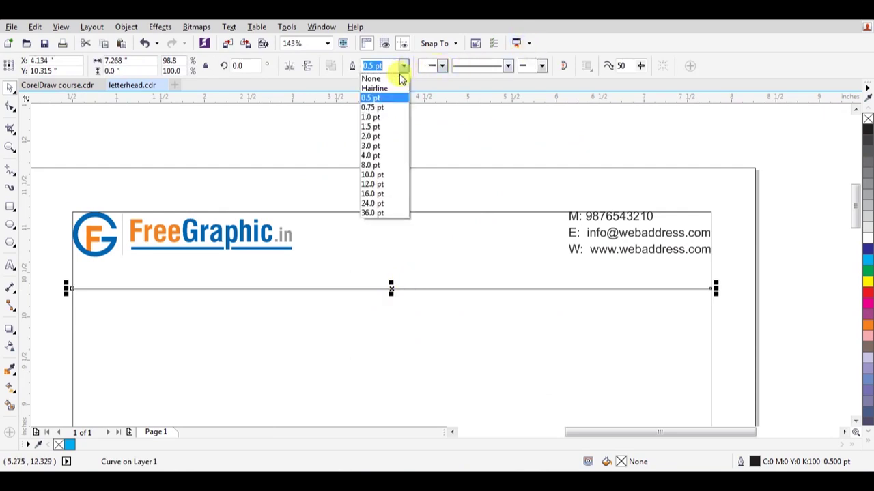
left_click(385, 118)
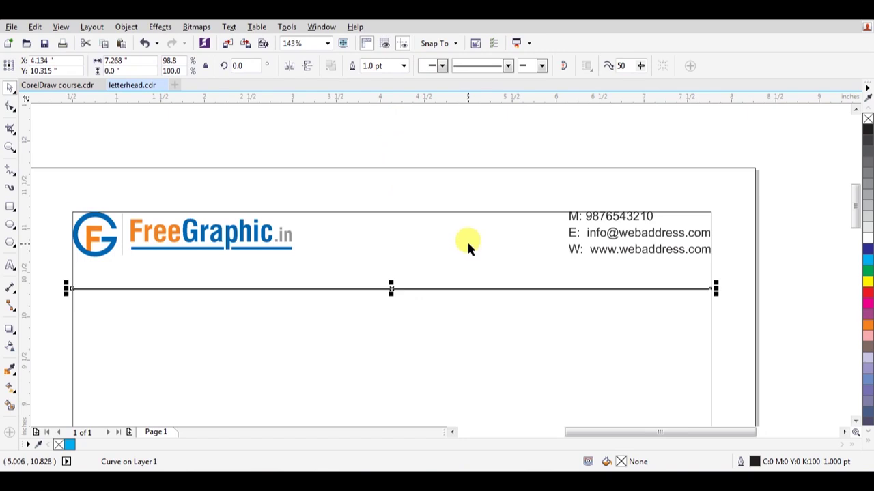
Step: Nudge the divider line upward, closer to the logo and contact details
key("Up")
key("Up")
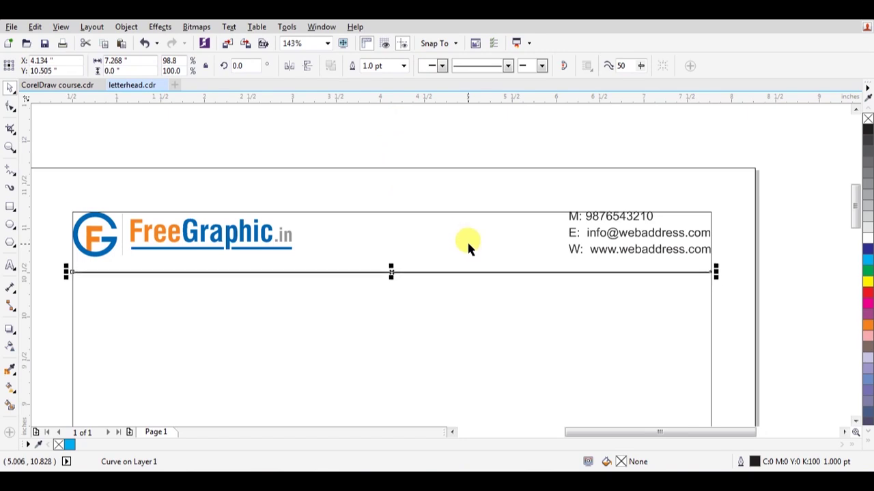
key("ctrl+Up")
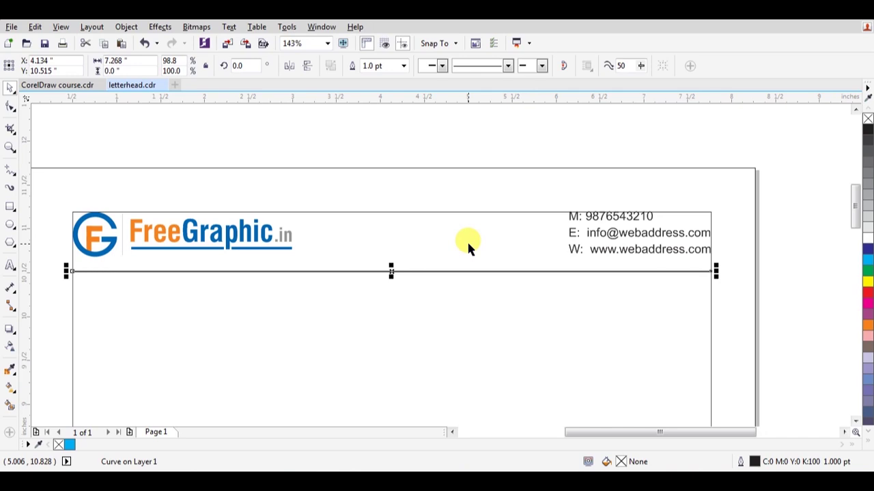
key("Escape")
key("F5")
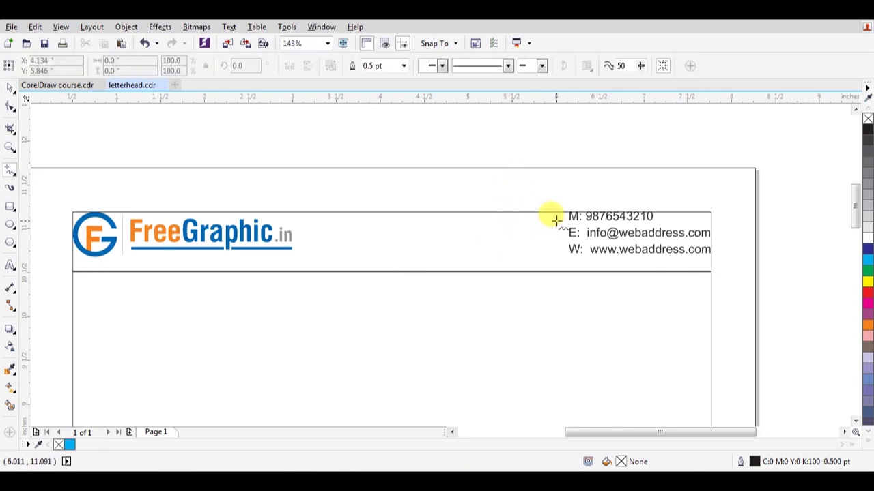
Step: Draw a thin vertical rectangle beside the contact details, filled with the logo's blue and no outline
key("F6")
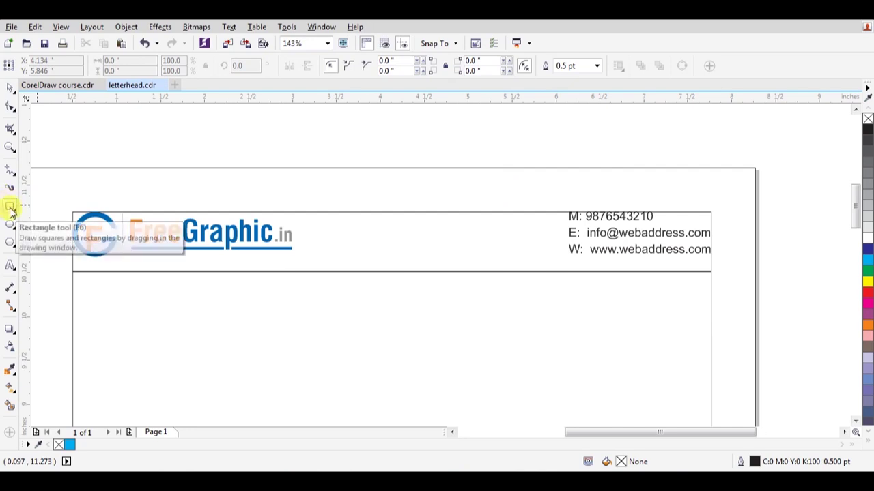
left_click_drag(555, 215, 556, 275)
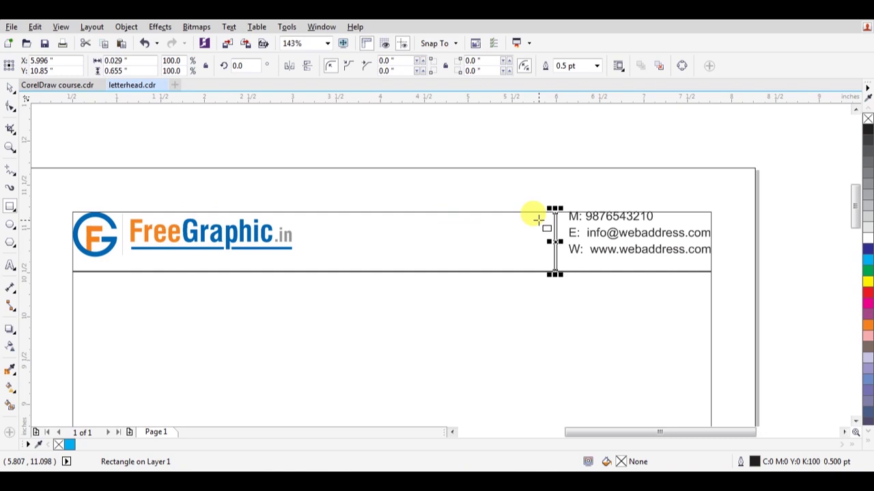
key("i")
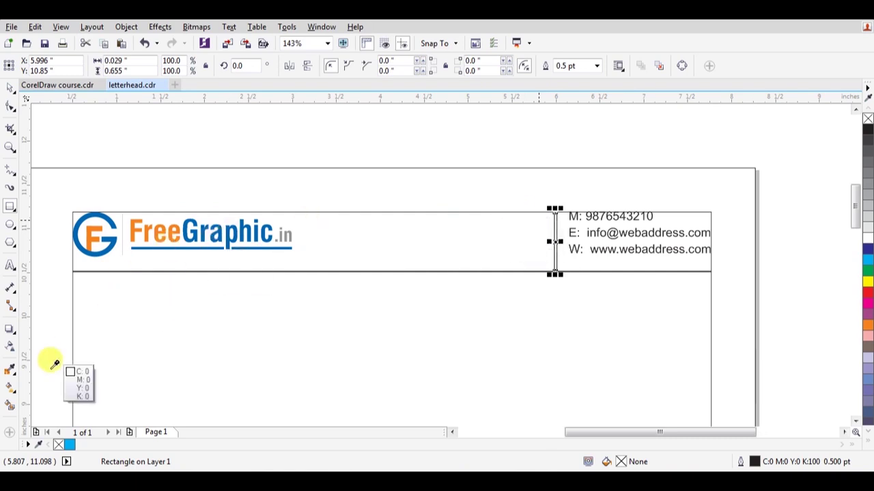
left_click(203, 232)
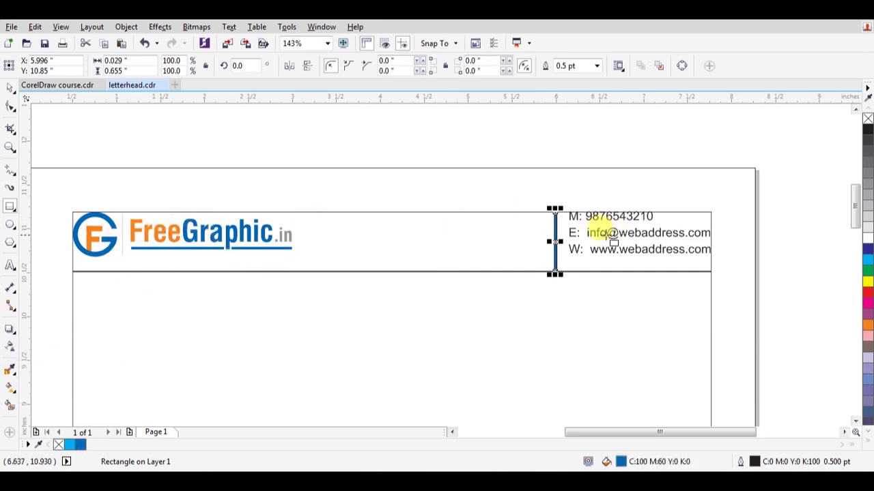
left_click(566, 188)
left_click(557, 230)
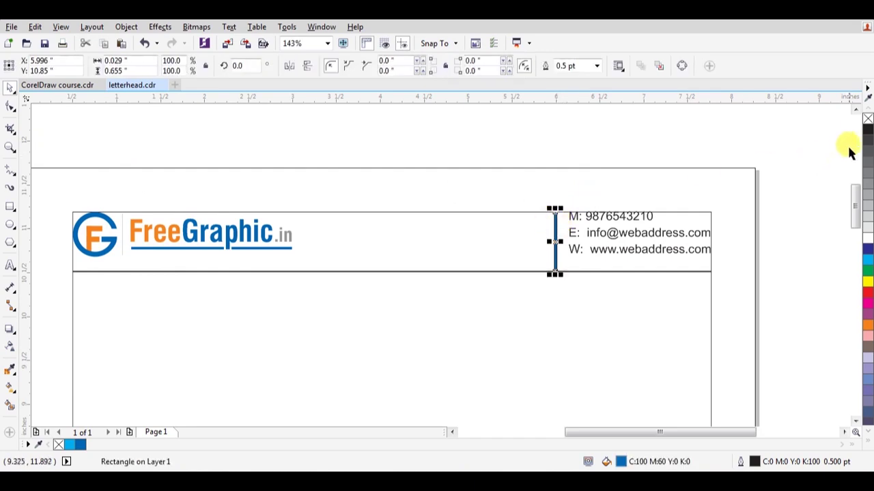
right_click(868, 118)
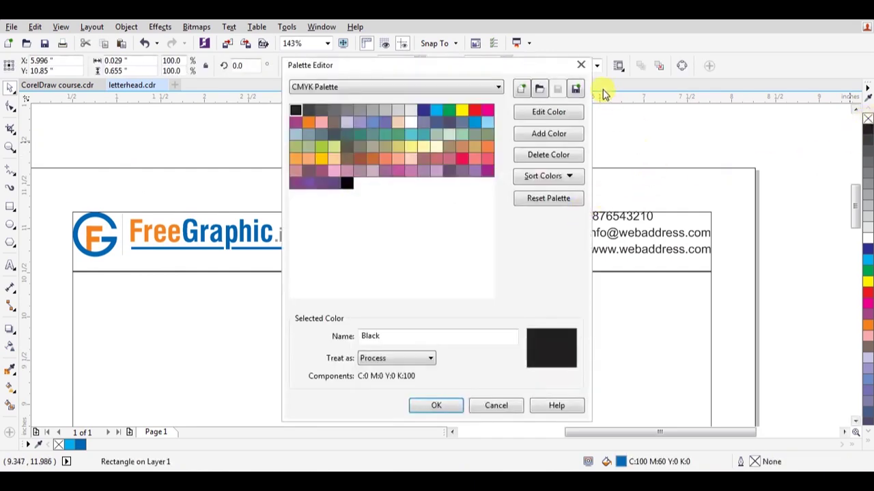
left_click(581, 70)
left_click_drag(557, 234, 561, 236)
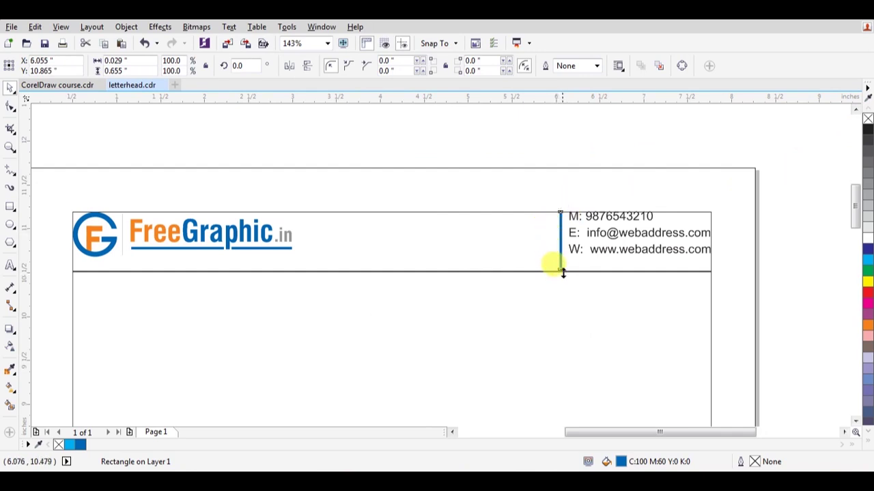
Step: Stretch the contact details text taller to spread its lines further apart
left_click(581, 254)
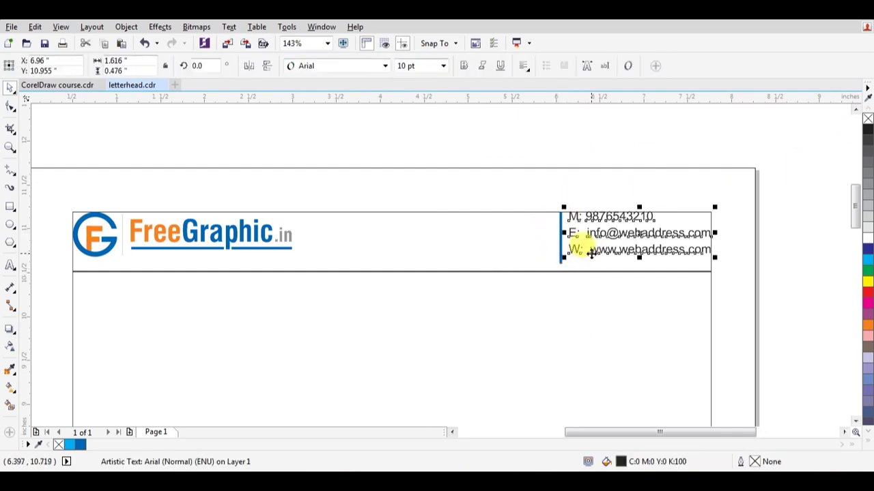
left_click_drag(566, 251, 562, 260)
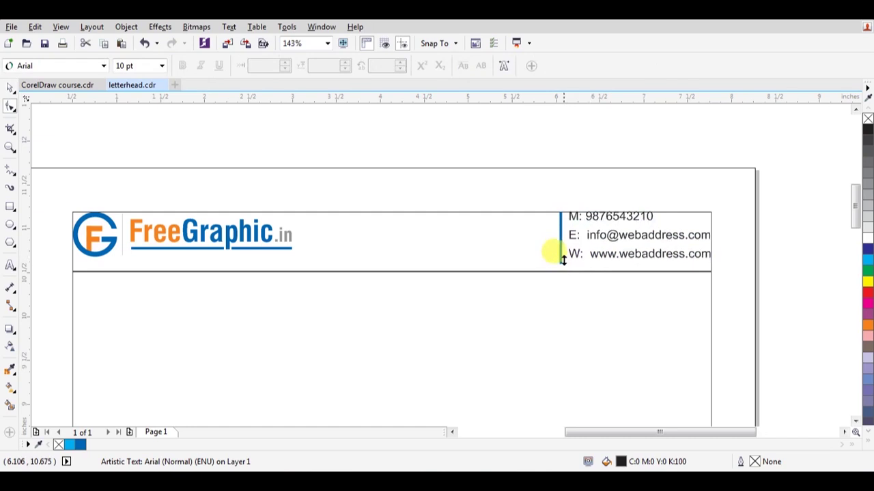
left_click(748, 219)
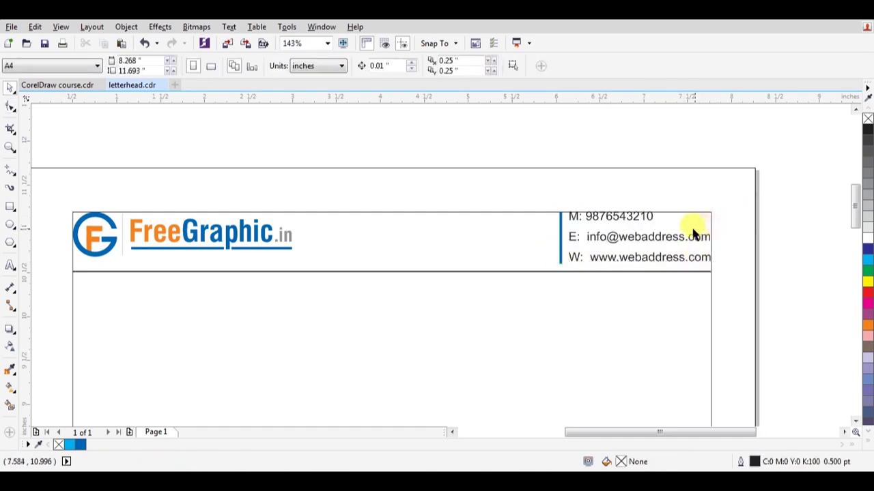
Step: Copy the contact text into the body's left side and retype it as "Ref. No."
key("h")
left_click_drag(662, 236, 692, 200)
key("space")
left_click_drag(630, 175, 164, 262)
key("F8")
key("ctrl+a")
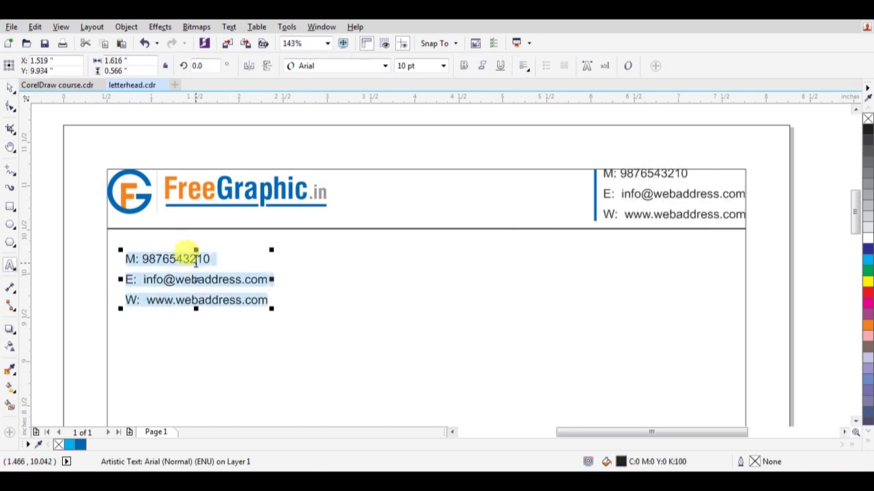
type("Ref. No.")
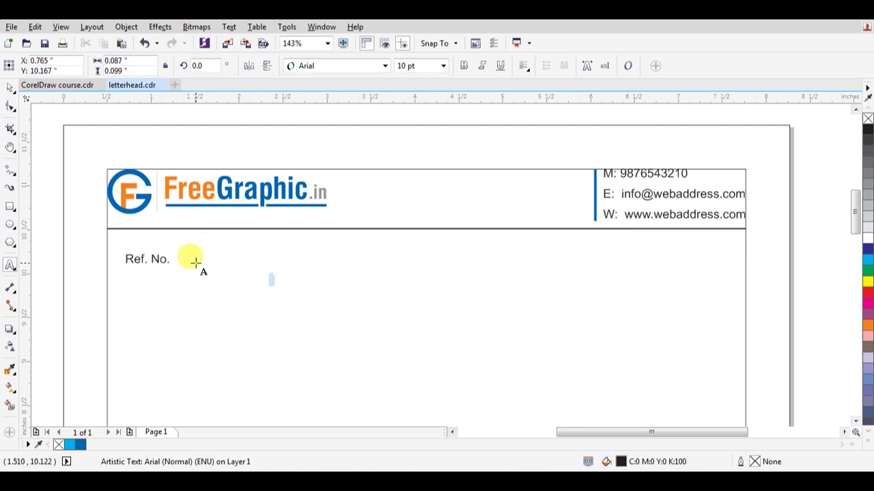
key("ctrl+space")
left_click_drag(161, 263, 615, 253)
Step: Copy Ref. No. to the right and retype it as a Date label with a dotted blank
key("ctrl+space")
key("ctrl+a")
type("Da")
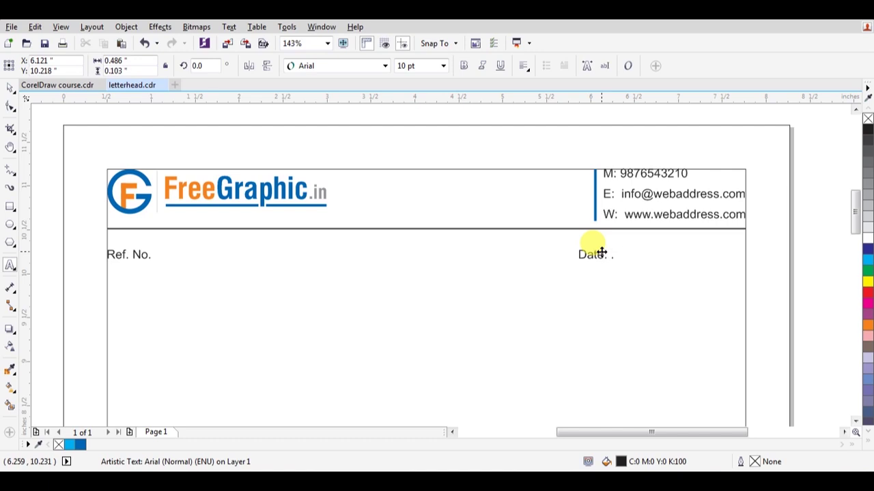
key("ctrl+space")
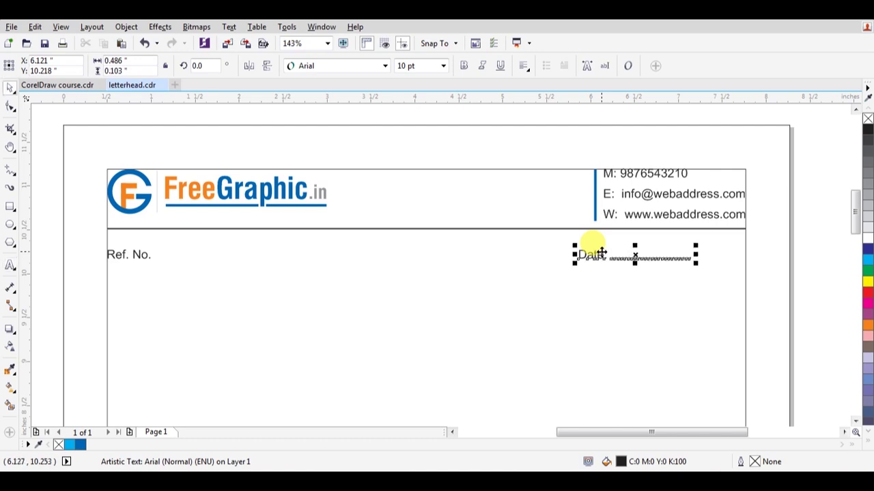
left_click(577, 230, "shift")
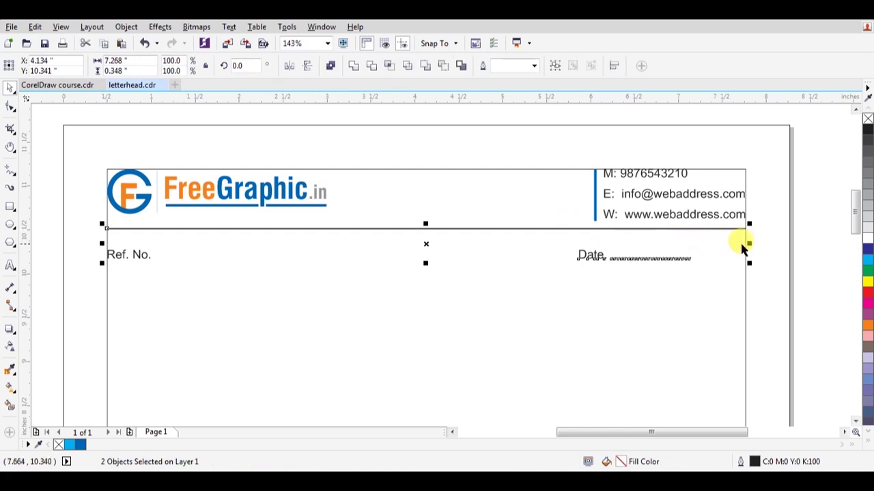
Step: Right-align the Date label with the right end of the header line
key("r")
left_click(772, 242)
left_click(655, 256)
left_click(108, 251, "shift")
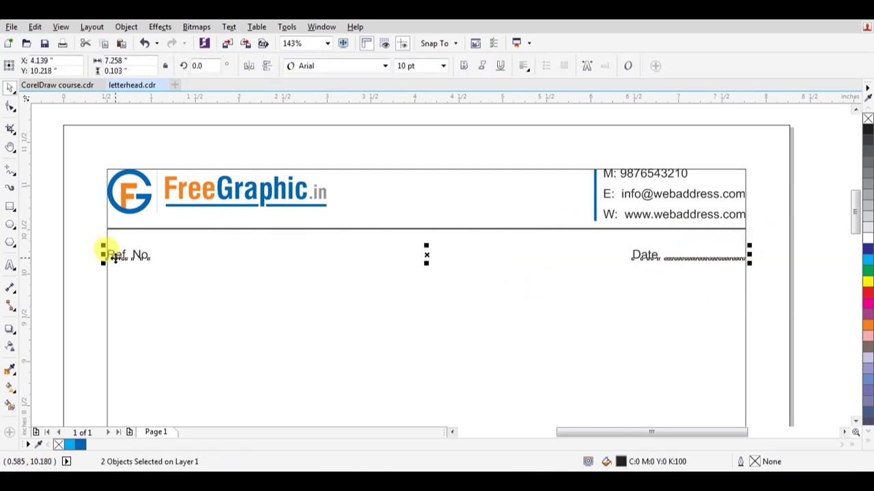
Step: Colour the line under the header orange (C:0 M:60 Y:100 K:0)
left_click(167, 230)
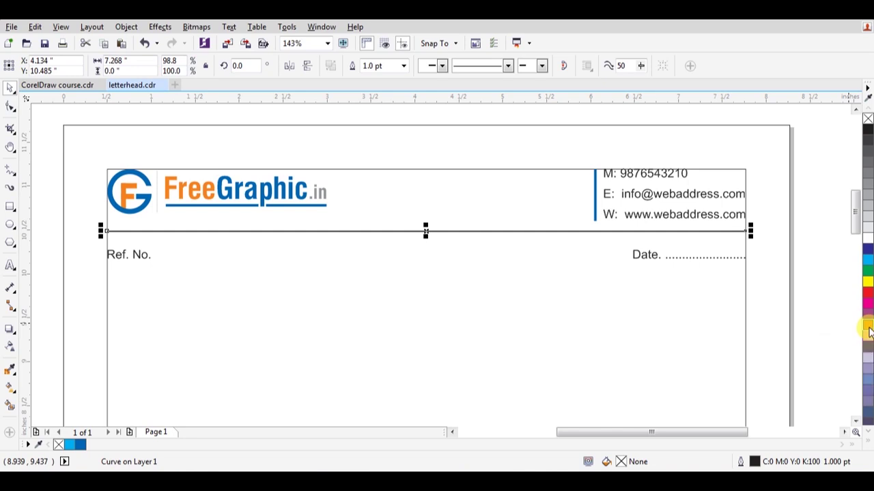
right_click(868, 330)
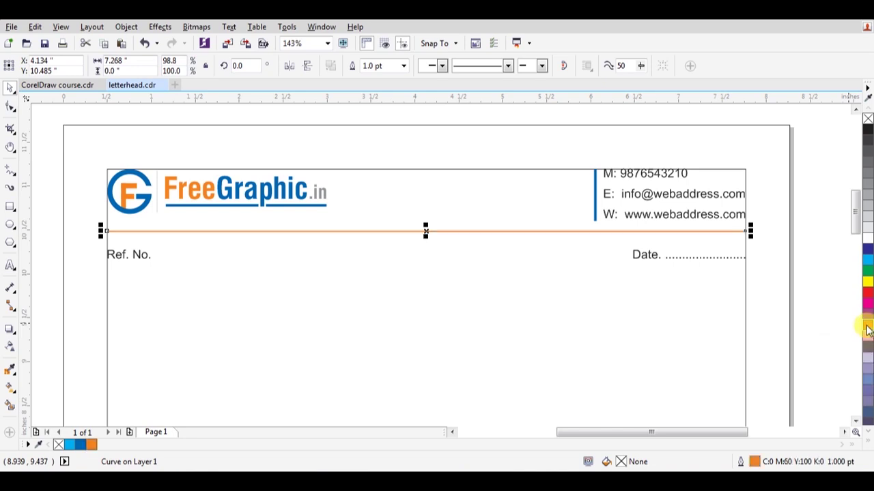
left_click(394, 128)
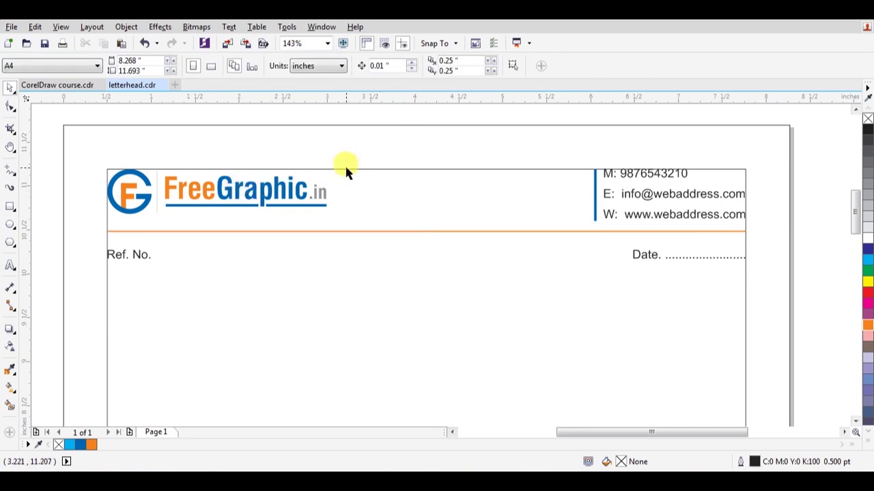
key("shift+F4")
left_click(536, 222)
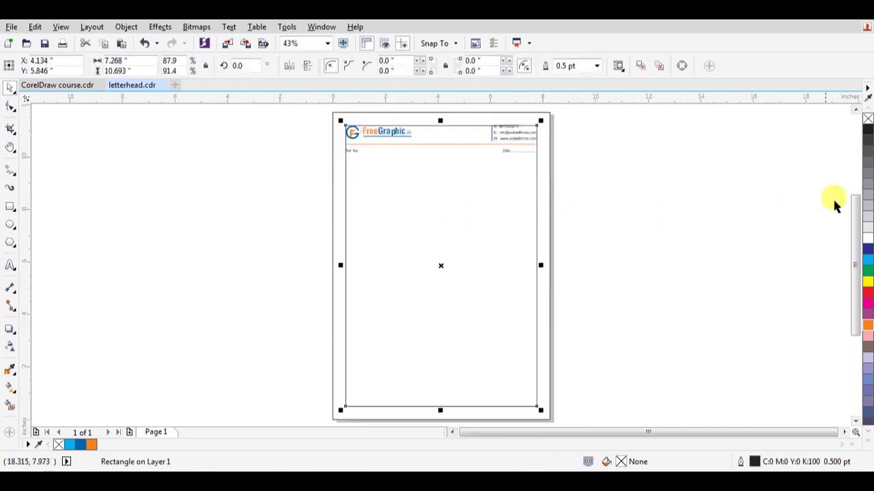
Step: Remove the margin frame's outline and check the page in full-screen preview
right_click(864, 118)
left_click(648, 154)
key("F9")
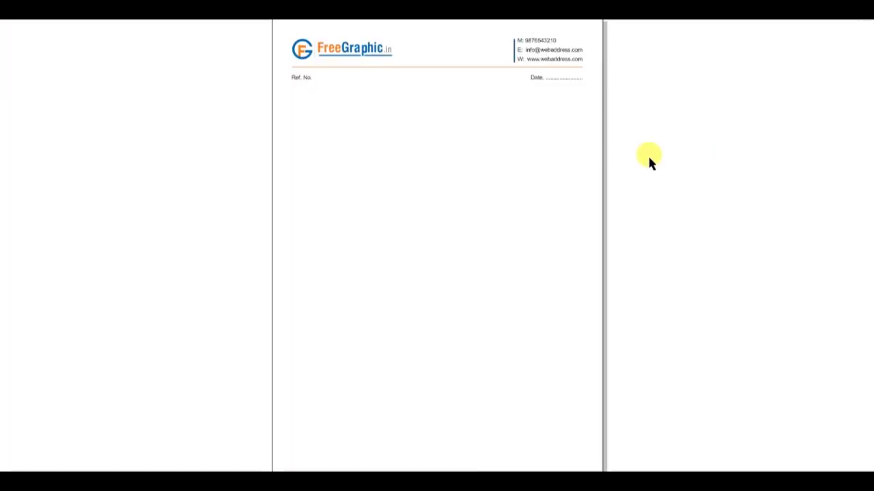
left_click(648, 160)
Step: Ungroup the FreeGraphic logo and copy its FG icon into the body below Ref. No
key("F2")
left_click_drag(326, 122, 565, 135)
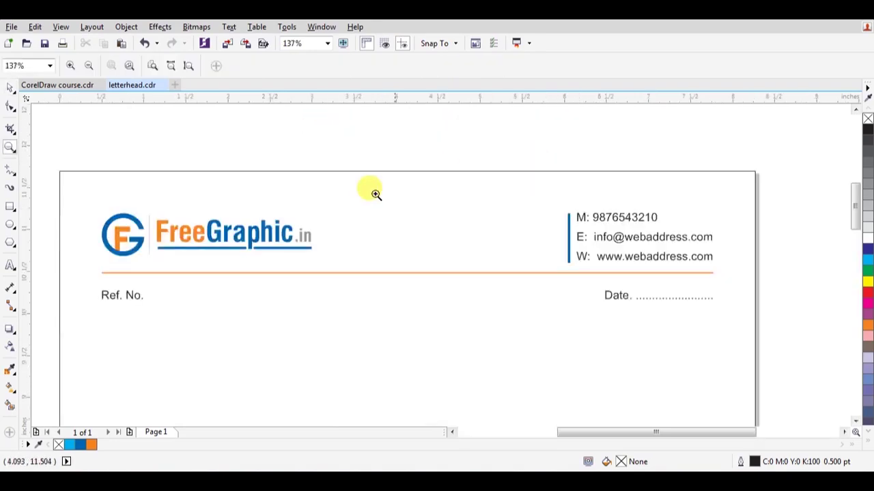
left_click(135, 238)
key("ctrl+u")
left_click_drag(78, 170, 147, 266)
left_click_drag(137, 235, 361, 359)
key("shift+F4")
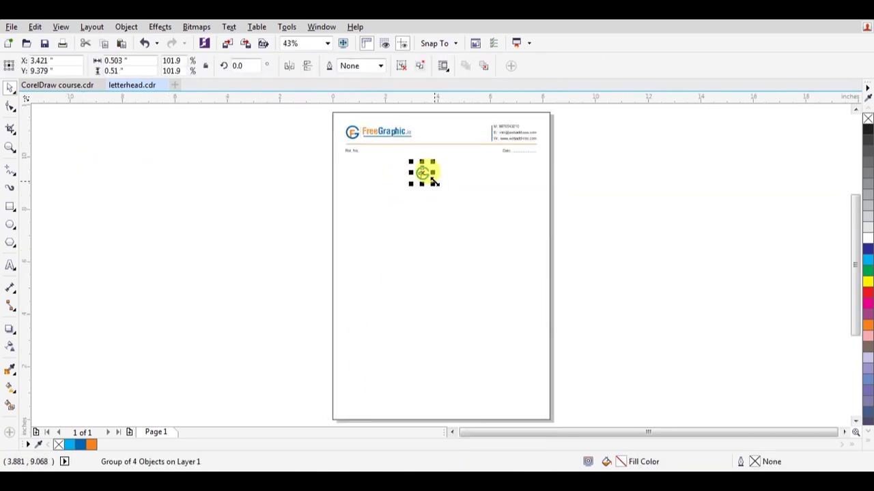
Step: Enlarge the FG icon copy to about 1003% and centre it on the page
left_click_drag(432, 183, 546, 304)
key("Escape")
left_click_drag(520, 254, 475, 292)
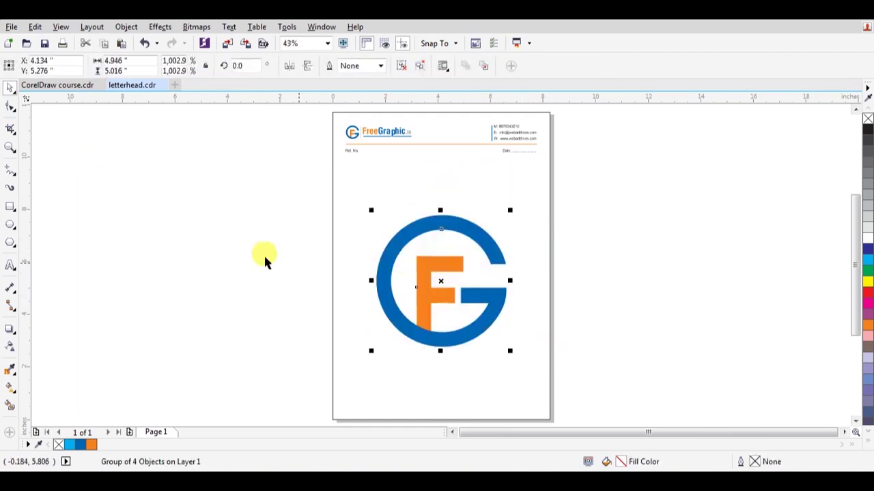
Step: Fade the enlarged logo to transparency 71 with the Transparency tool
left_click(10, 348)
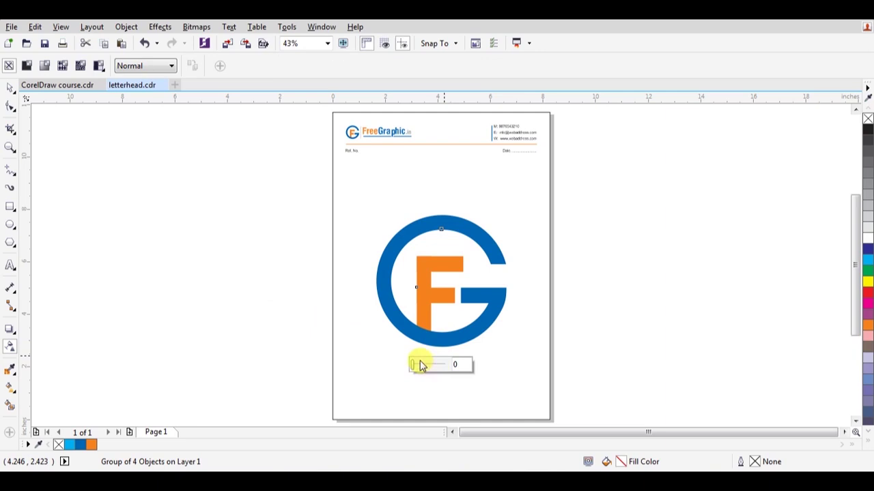
left_click_drag(415, 368, 435, 368)
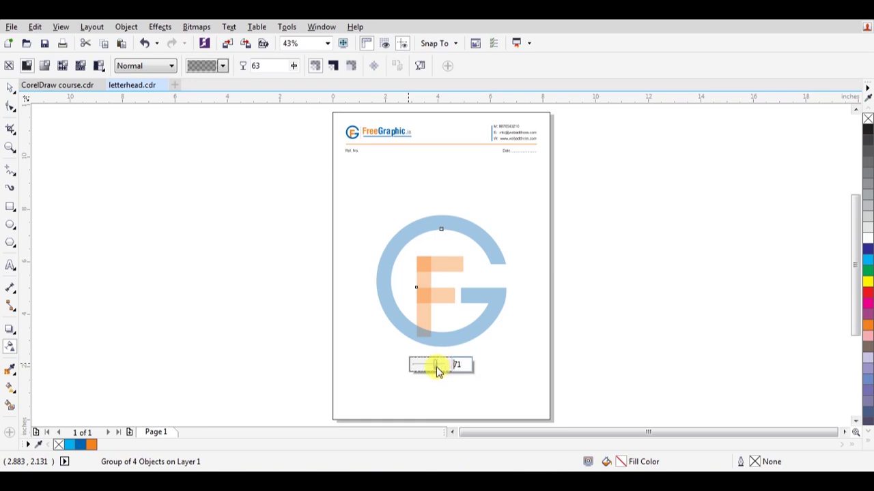
left_click_drag(437, 368, 437, 369)
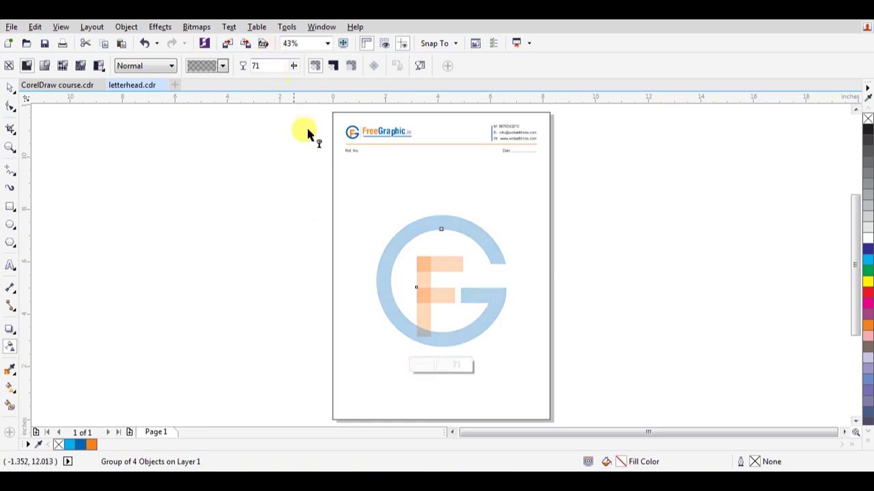
left_click(605, 297)
Step: Weld the three F pieces of the watermark into one shape
key("z")
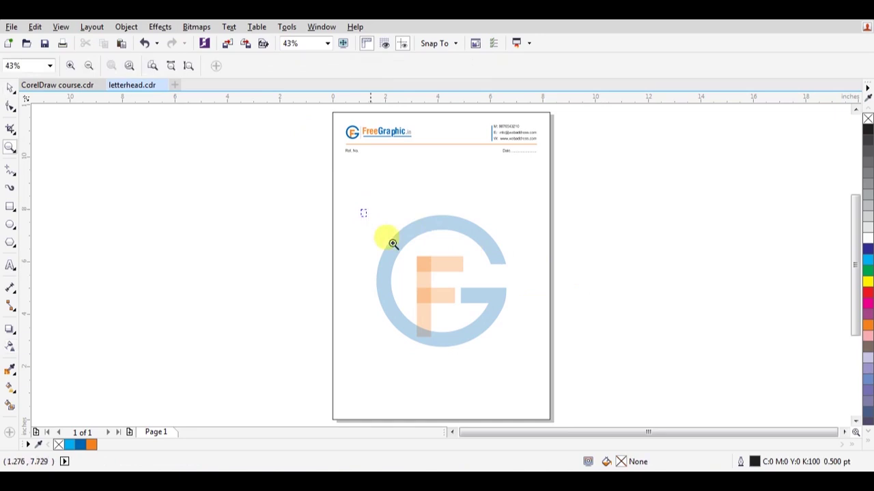
left_click_drag(527, 374, 358, 205)
key("space")
left_click(414, 275)
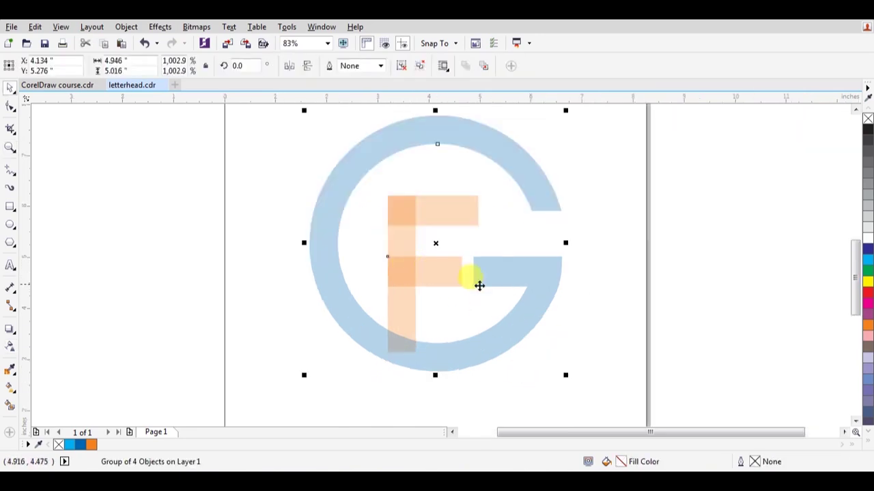
left_click(614, 307)
left_click(420, 263)
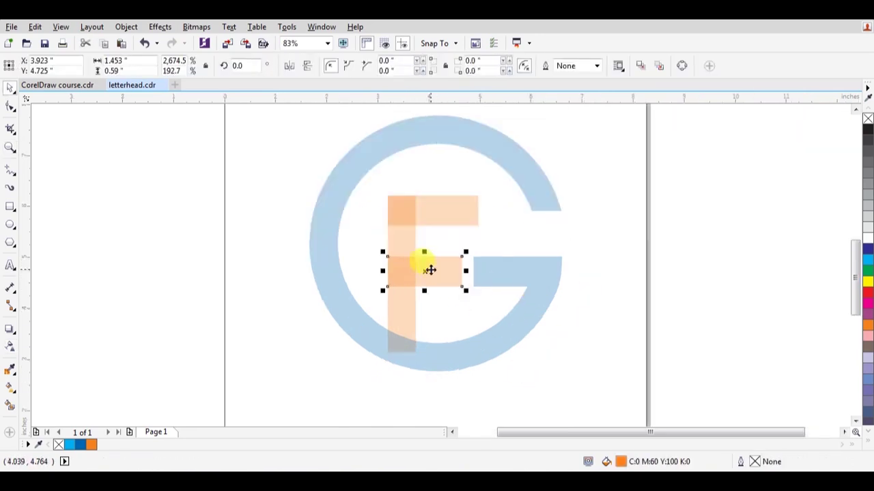
left_click(410, 230, "shift")
left_click_drag(426, 212, 389, 375)
key("ctrl+z")
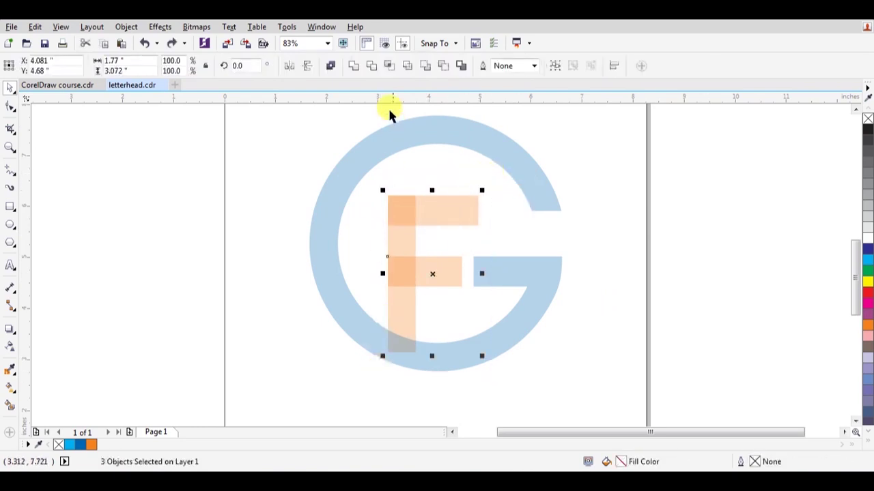
left_click(354, 66)
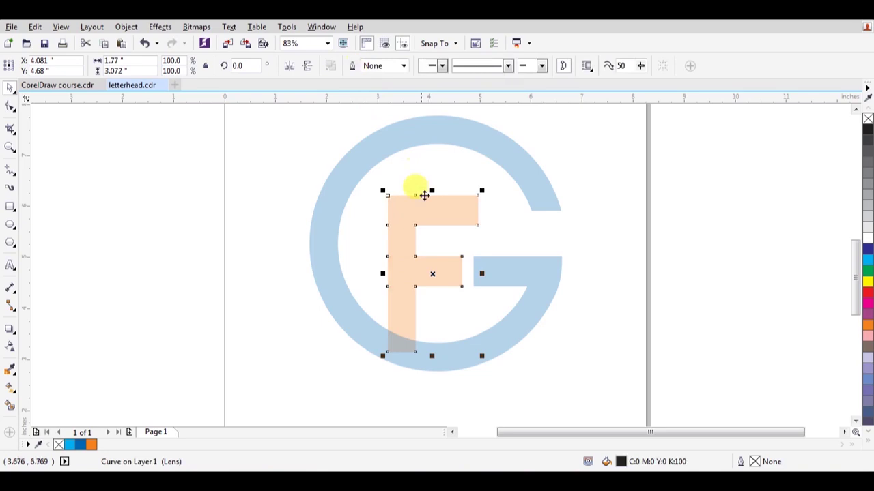
Step: Trim the F clear of the blue G ring using Back minus front
left_click(460, 344)
left_click_drag(459, 353, 443, 363)
key("ctrl+z")
left_click(408, 308, "shift")
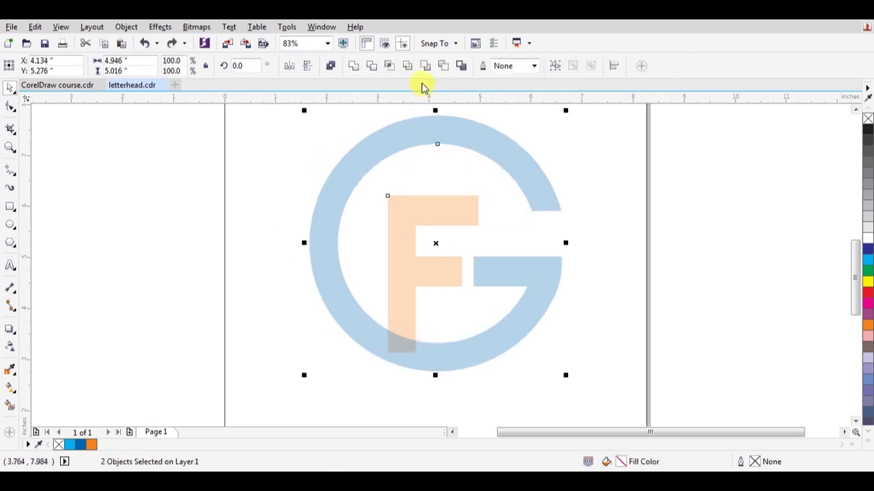
left_click(443, 68)
key("ctrl+z")
left_click(537, 181)
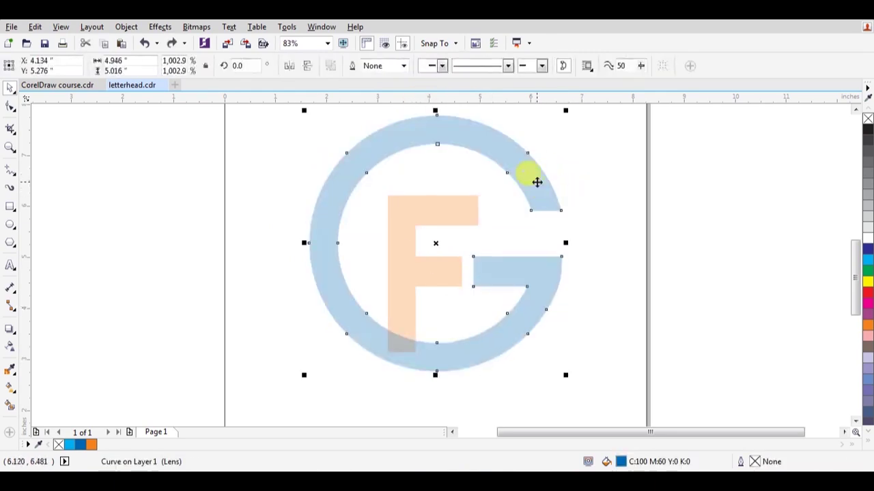
left_click(447, 205, "shift")
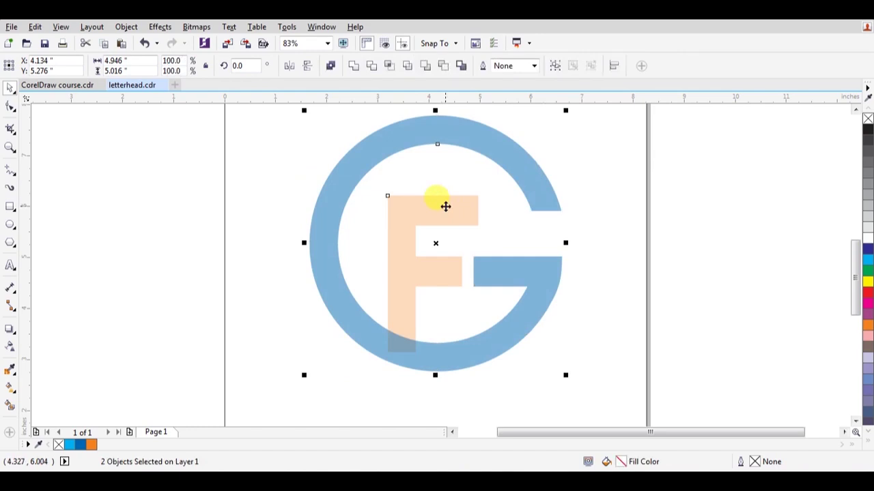
left_click(448, 67)
left_click(574, 181)
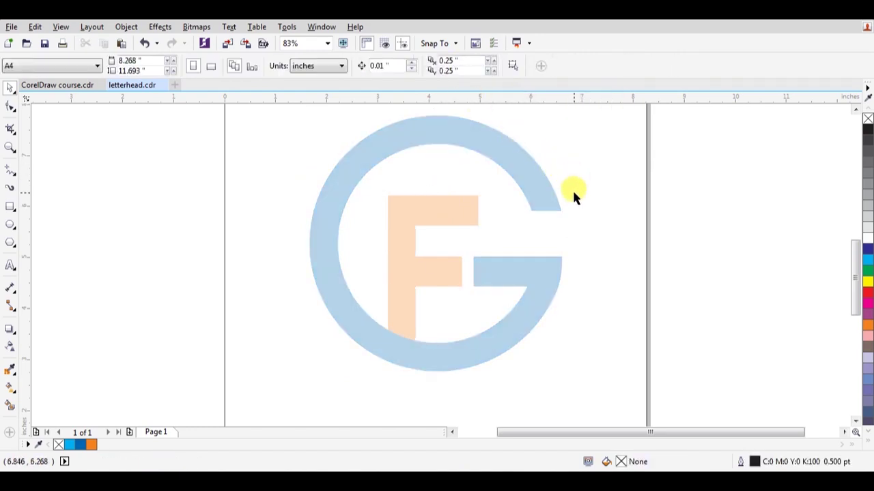
Step: Group the F and G ring into a single 2-object logo
left_click(531, 193)
key("Tab")
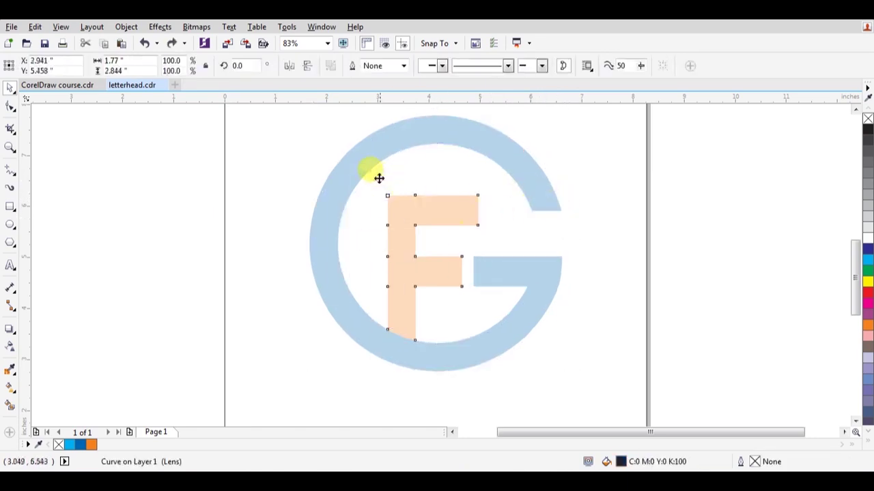
left_click(532, 193, "shift")
key("ctrl+g")
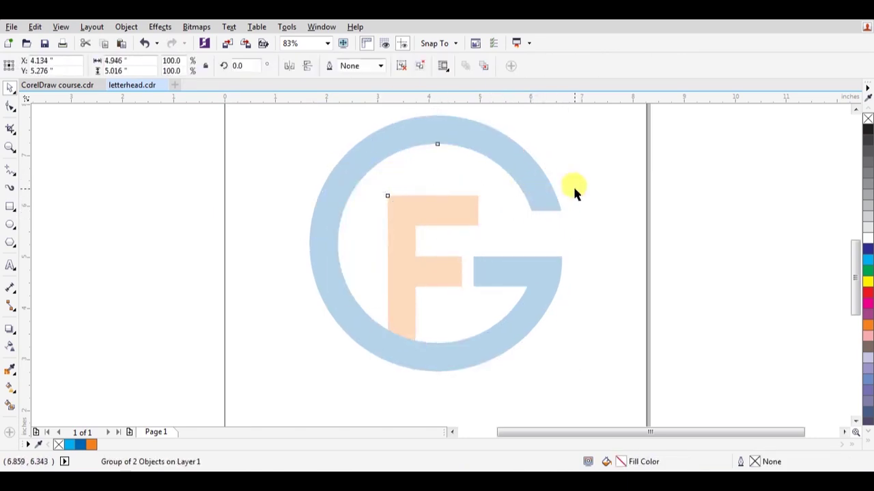
left_click(573, 185)
key("shift+F4")
left_click(454, 255)
left_click(568, 210)
left_click_drag(571, 199, 353, 376)
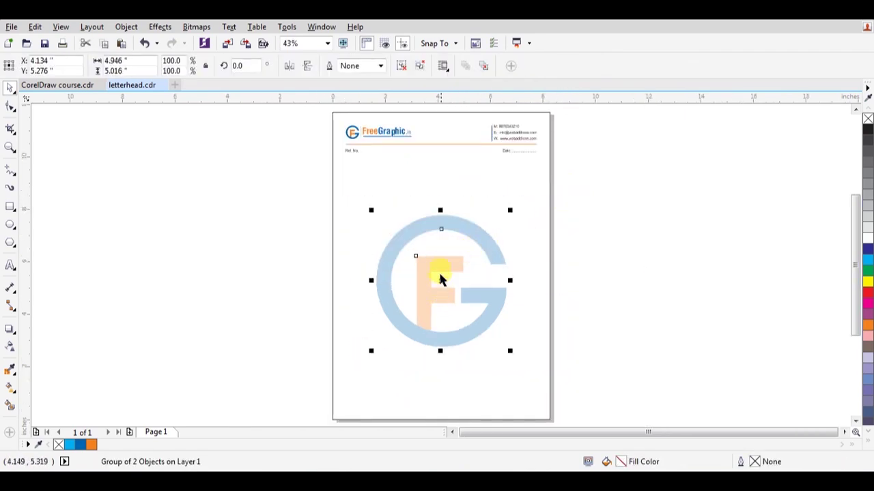
Step: Raise the F/G logo group's transparency to 85 so it becomes a faint centred watermark
left_click(331, 225)
left_click(468, 238)
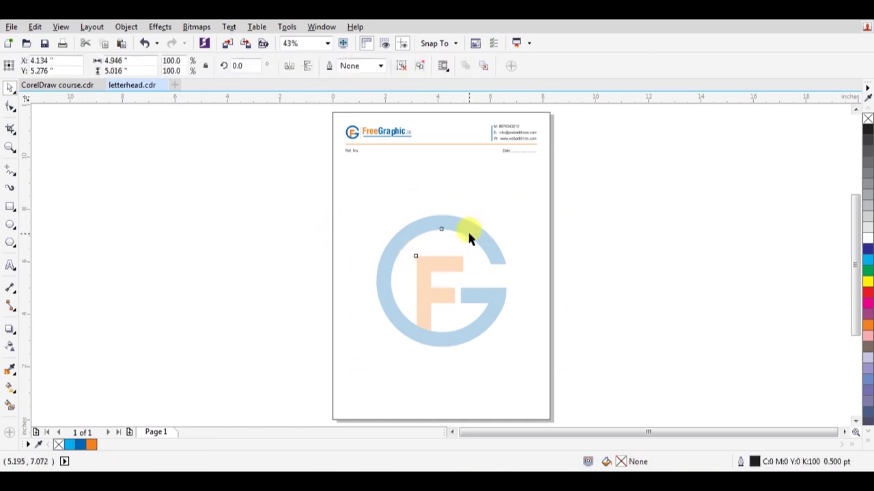
left_click(10, 346)
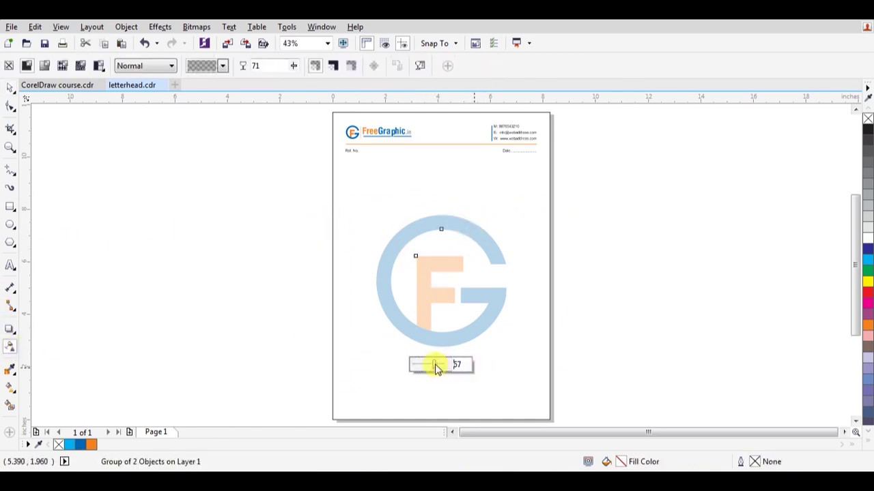
left_click_drag(440, 367, 441, 368)
double_click(455, 365)
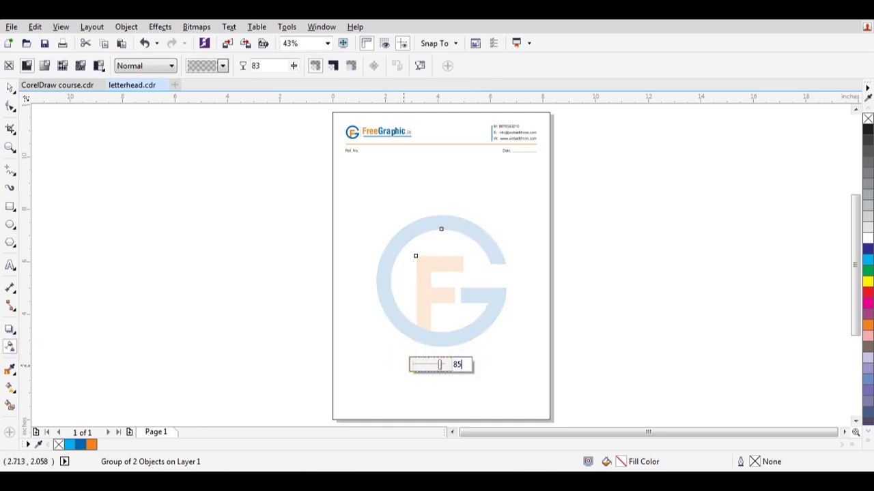
left_click(573, 301)
key("space")
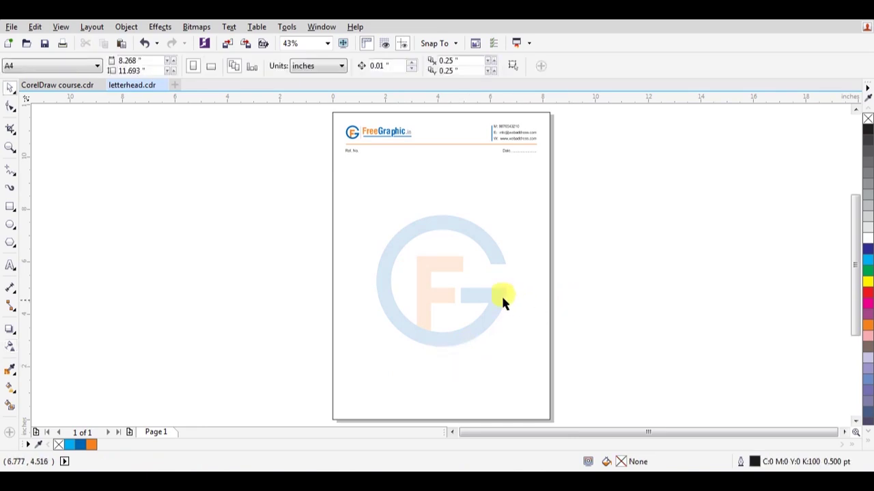
left_click(490, 295)
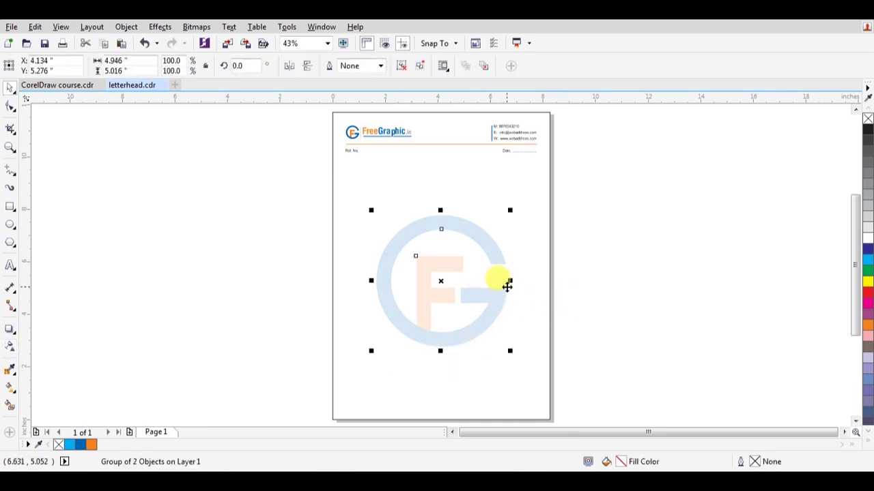
Step: Squash the page rectangle into a dark-blue strip along the page bottom with no outline
left_click(556, 256)
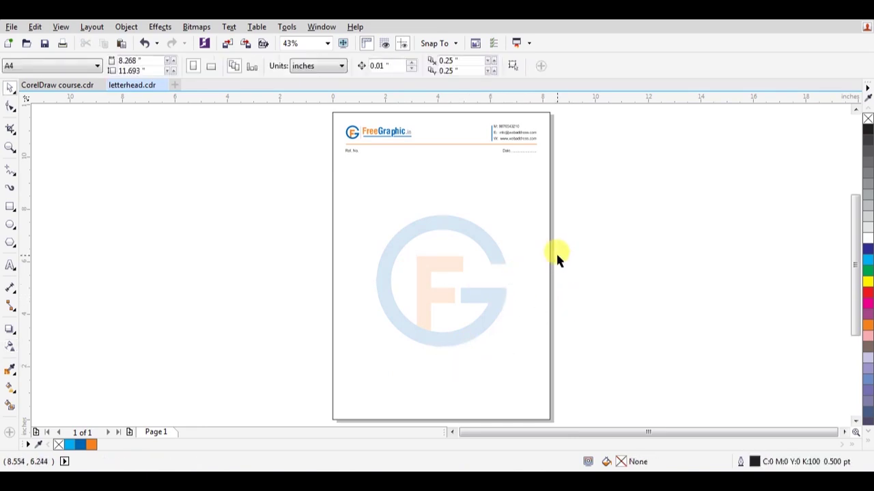
left_click(469, 112)
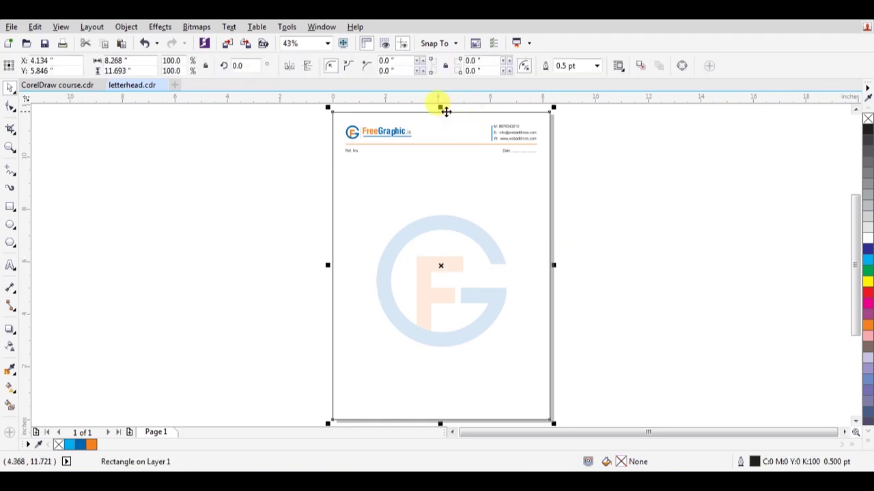
left_click_drag(436, 111, 403, 418)
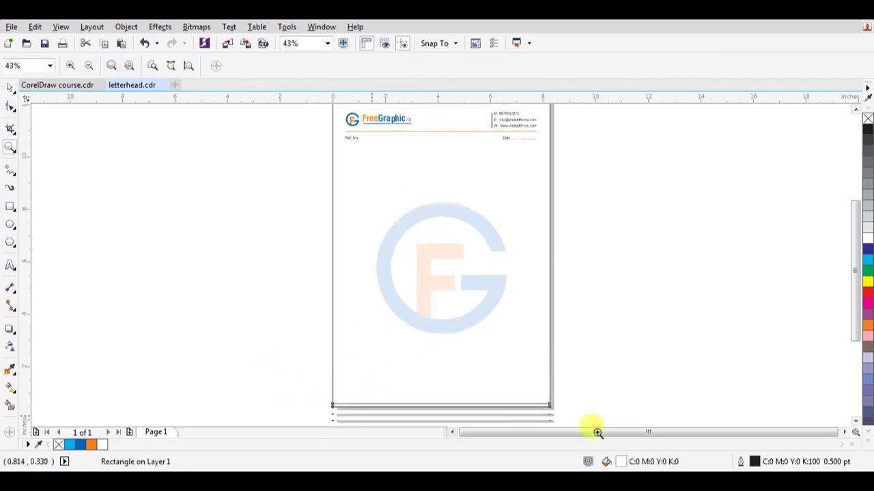
scroll(501, 218, "up", 2)
left_click(458, 122)
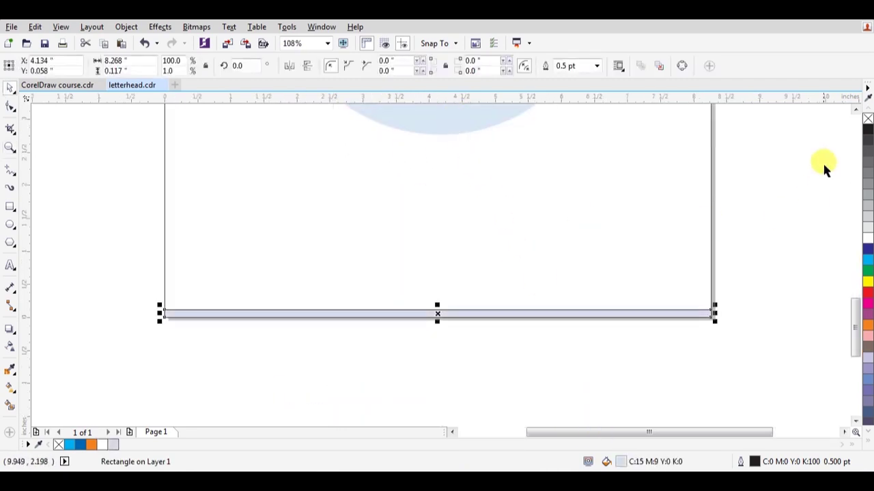
right_click(868, 119)
left_click(79, 445)
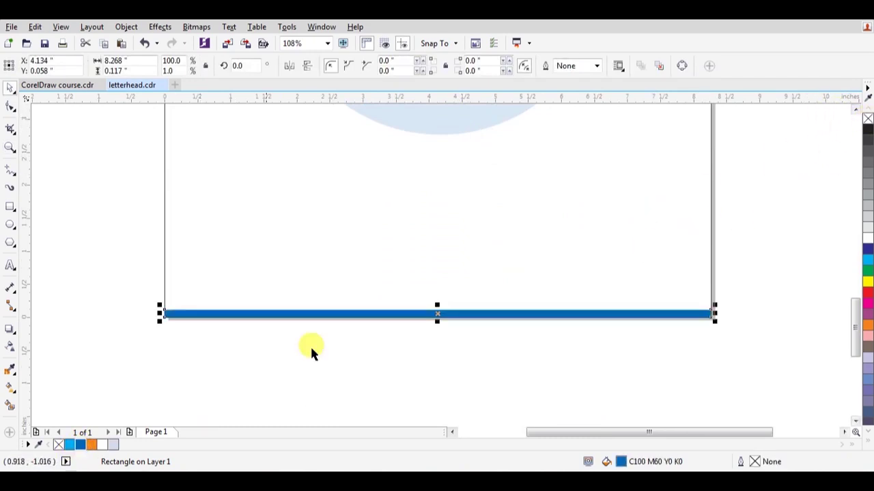
Step: Add a thin orange strip on top and group the two footer strips
left_click_drag(436, 320, 437, 303)
left_click(87, 445)
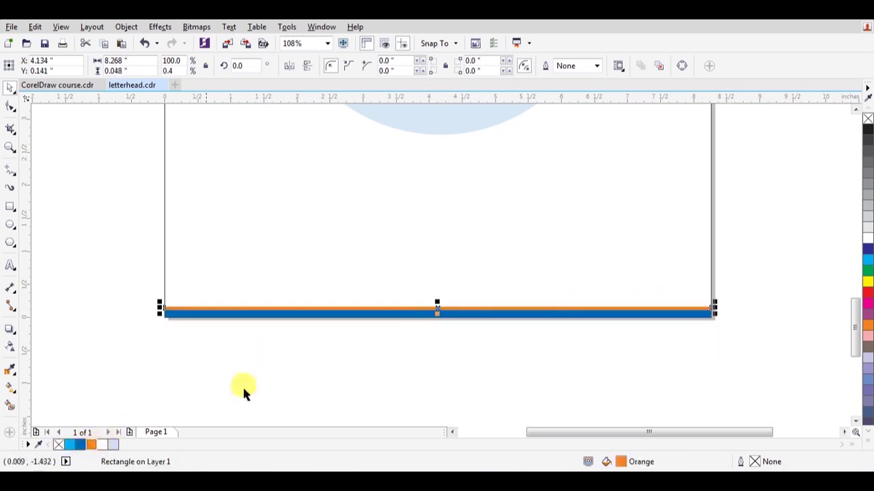
left_click(649, 327)
left_click_drag(658, 323, 148, 351)
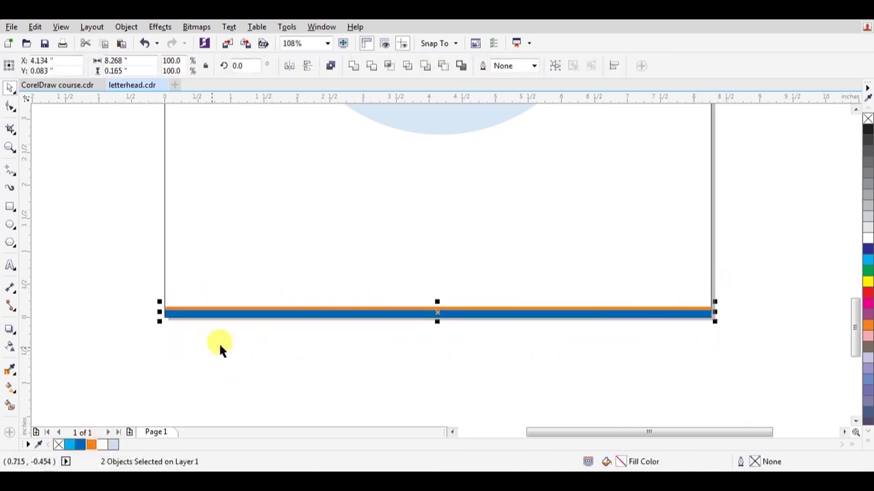
key("ctrl+g")
Step: Fit the whole page in view and show the letterhead in full-screen preview (F9)
left_click(288, 333)
key("shift+F4")
key("F9")
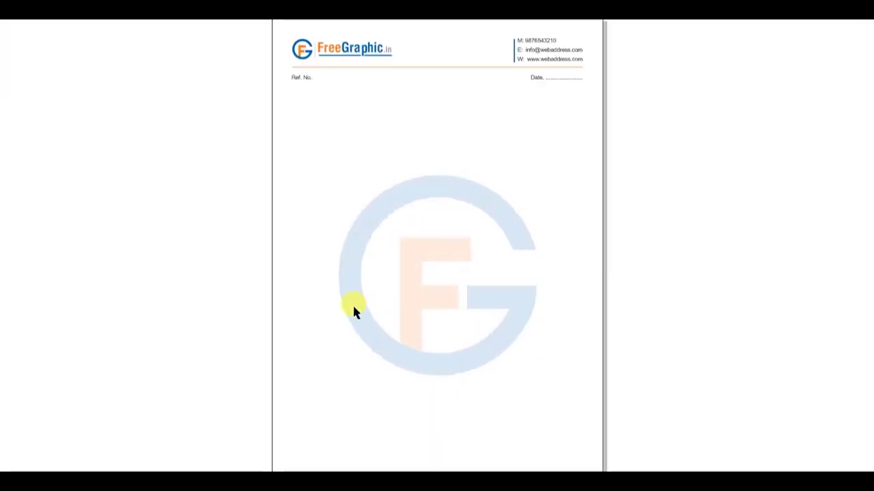
Step: Close the full-screen preview and inspect the letterhead header and footer up close
left_click(486, 239)
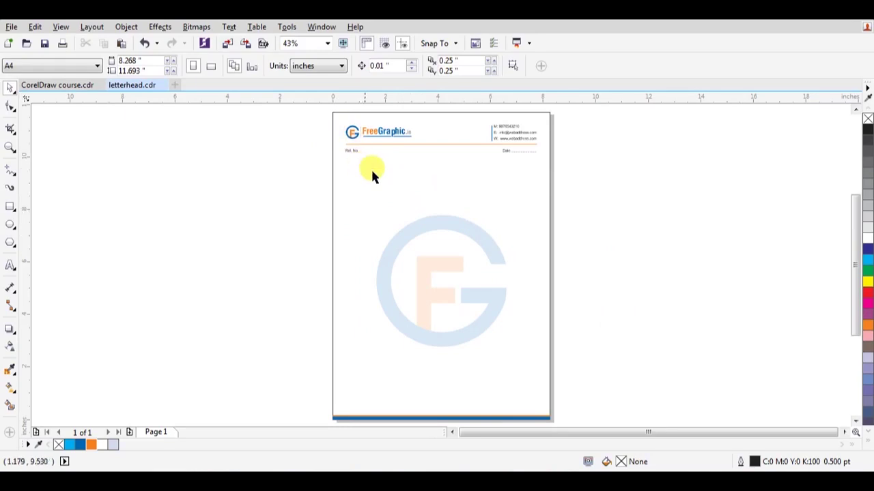
key("z")
left_click_drag(327, 121, 587, 172)
key("h")
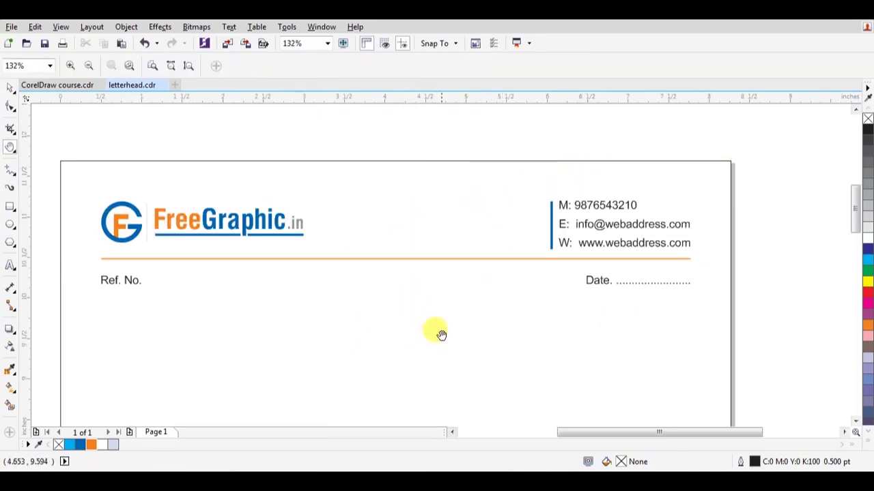
scroll(437, 348, "down", 3)
scroll(437, 362, "down", 12)
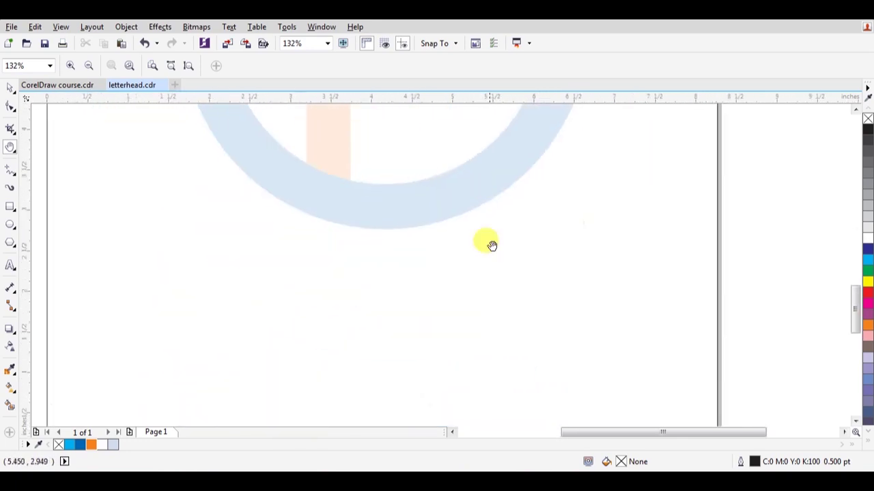
scroll(519, 266, "down", 2)
scroll(512, 260, "up", 5)
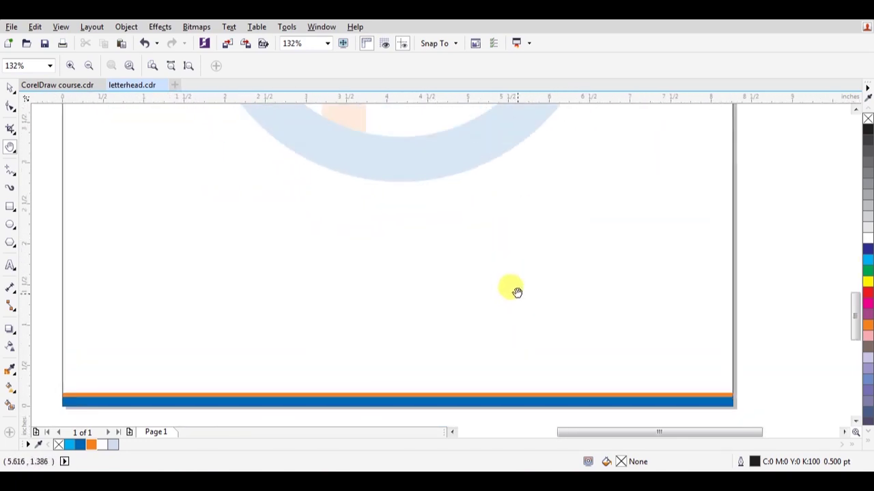
key("shift+F4")
Step: Zoom in on the page header again, then bring the FreeGraphic website to the front
key("z")
left_click_drag(321, 125, 585, 158)
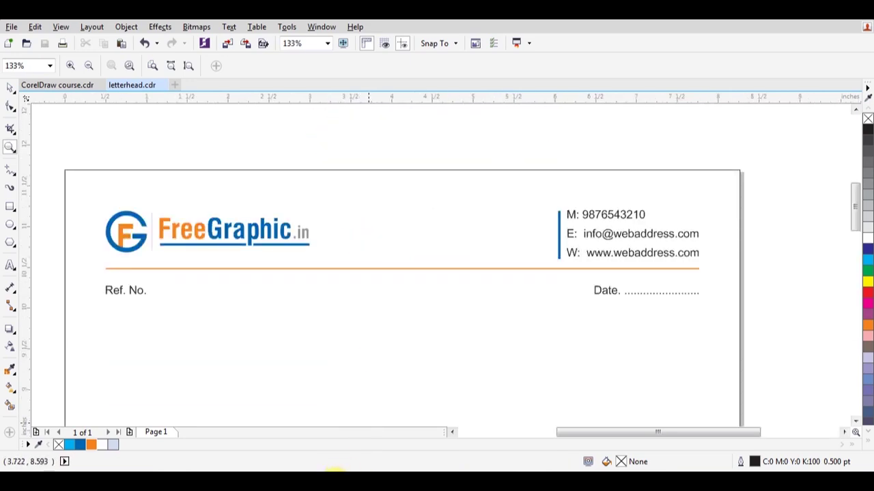
left_click(334, 470)
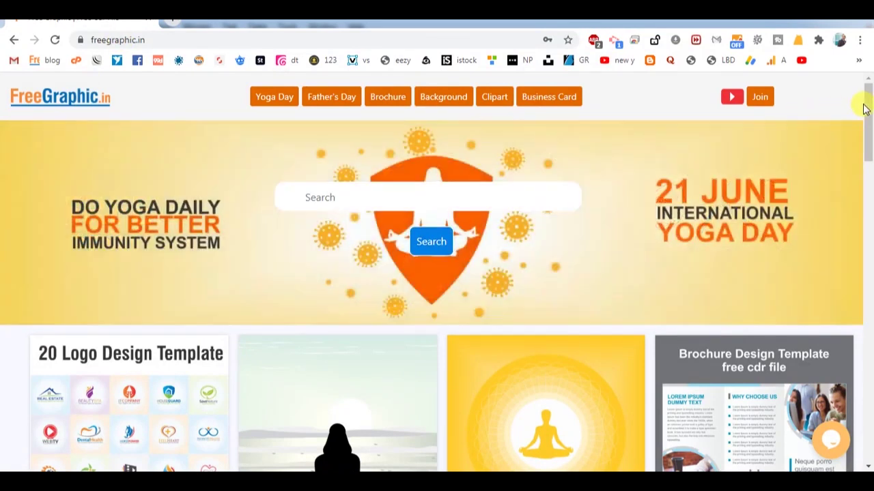
Step: Open the Letterhead category on freegraphic.in and scroll down through its template designs
left_click_drag(865, 104, 859, 404)
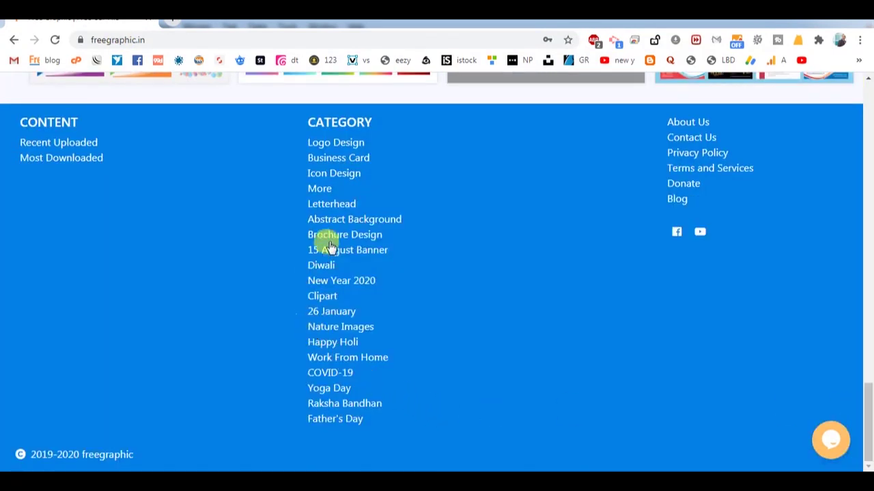
left_click(345, 208)
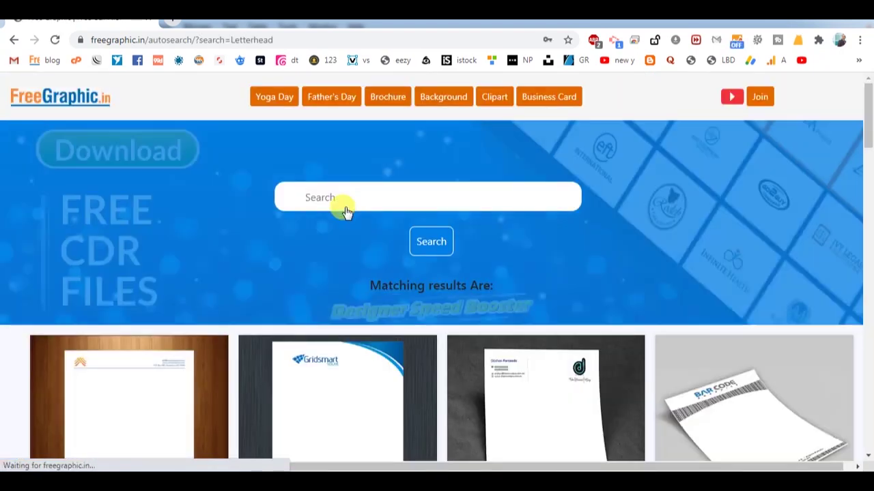
scroll(137, 310, "down", 3)
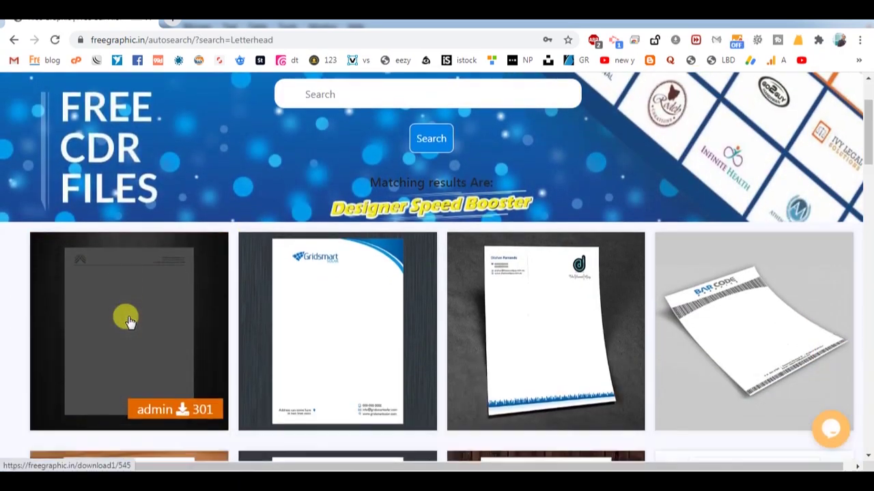
scroll(812, 245, "down", 1)
scroll(827, 250, "down", 1)
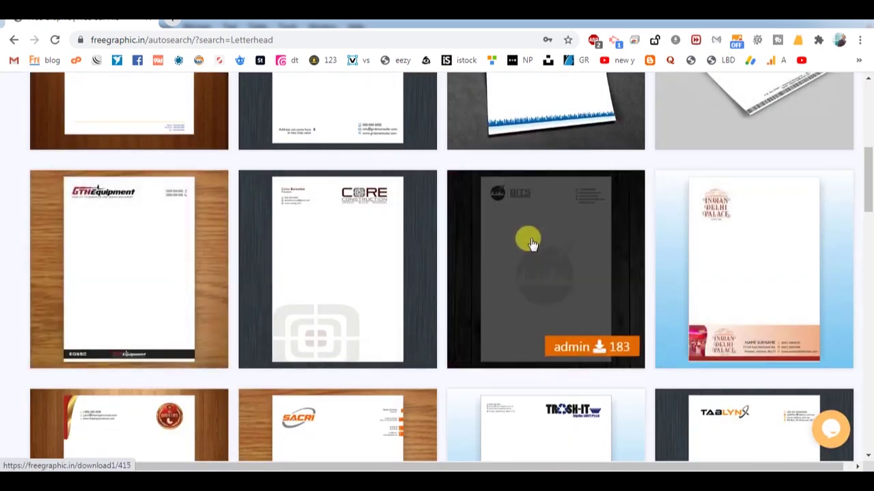
scroll(768, 251, "down", 3)
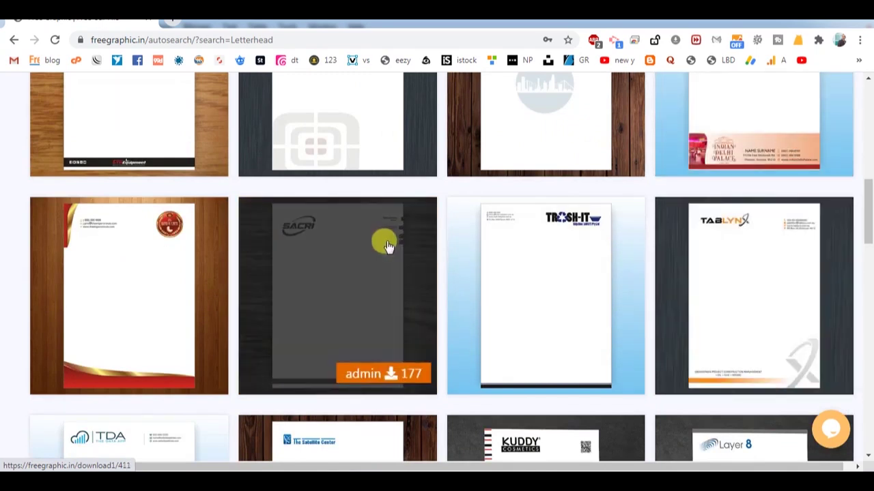
scroll(386, 246, "down", 3)
scroll(578, 280, "down", 2)
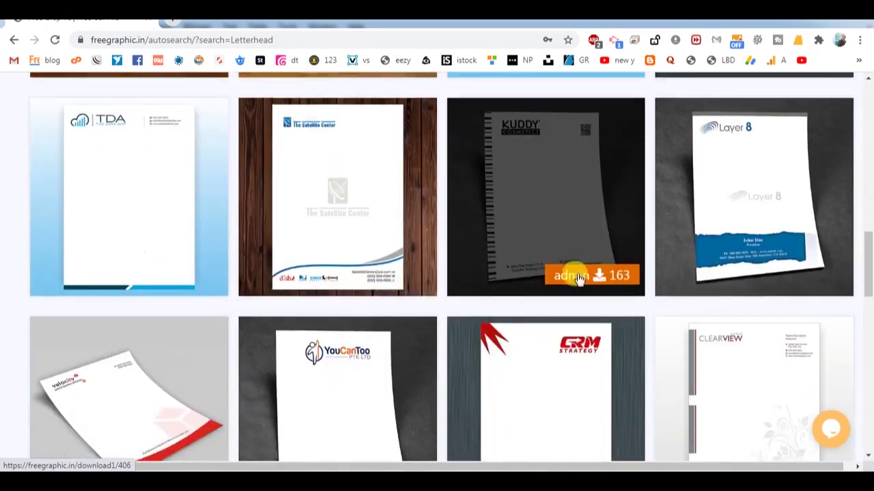
scroll(571, 270, "down", 3)
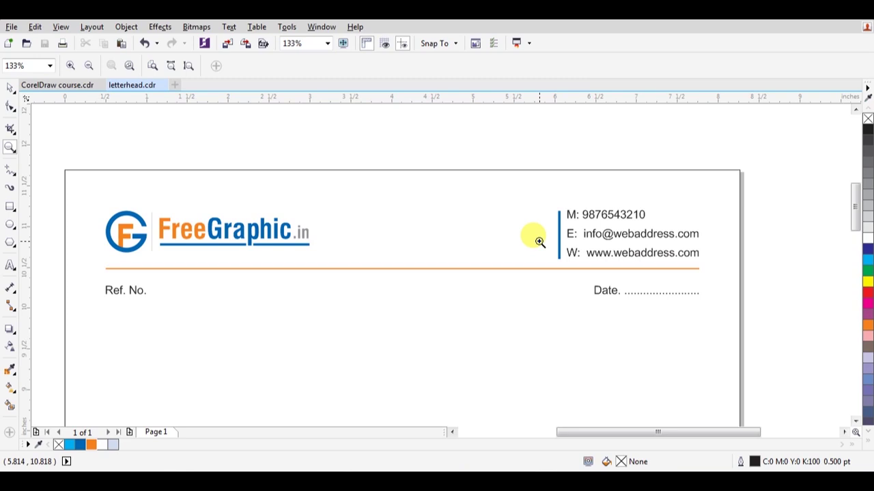
right_click(526, 224)
left_click_drag(280, 214, 678, 263)
key("space")
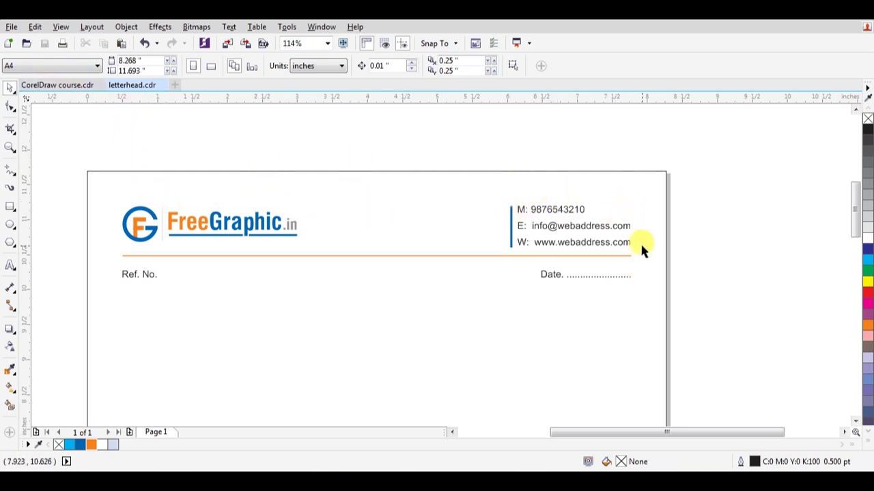
key("h")
scroll(614, 296, "down", 10)
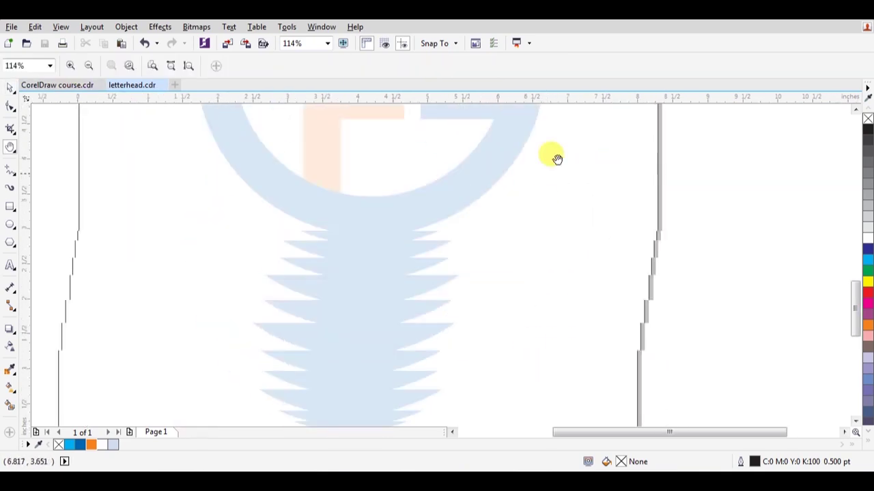
key("space")
left_click(652, 326)
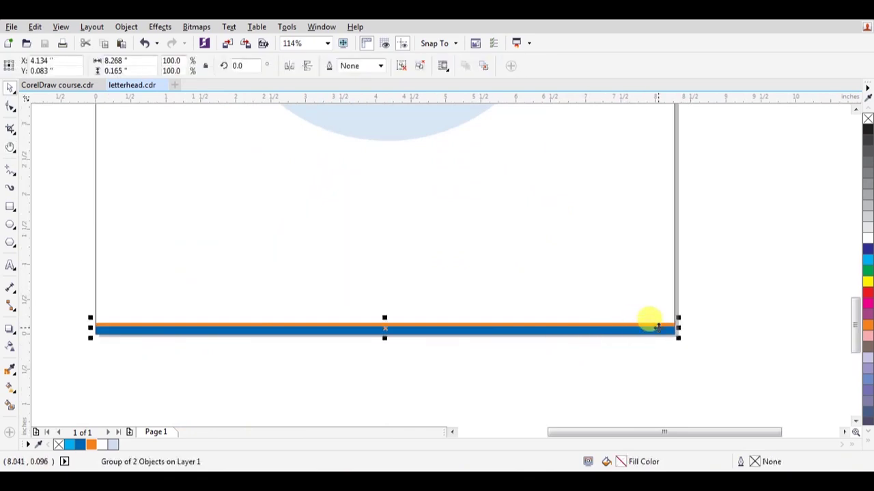
key("alt+v")
key("w")
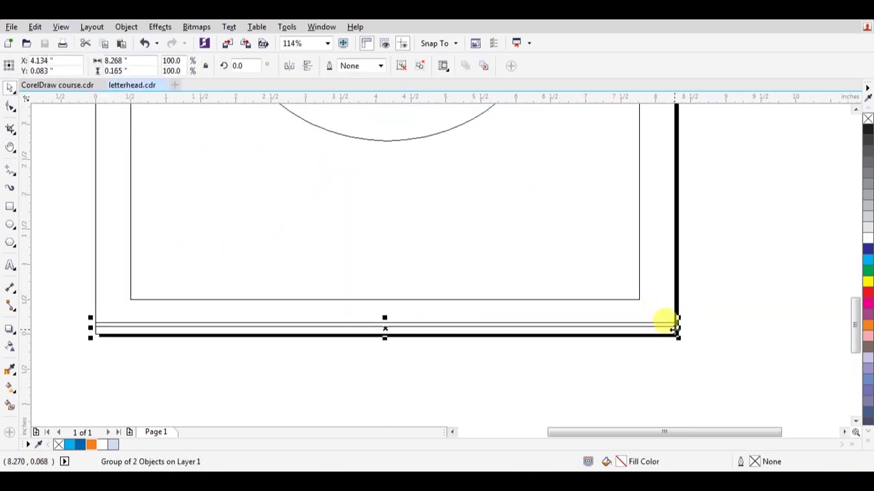
left_click(572, 381)
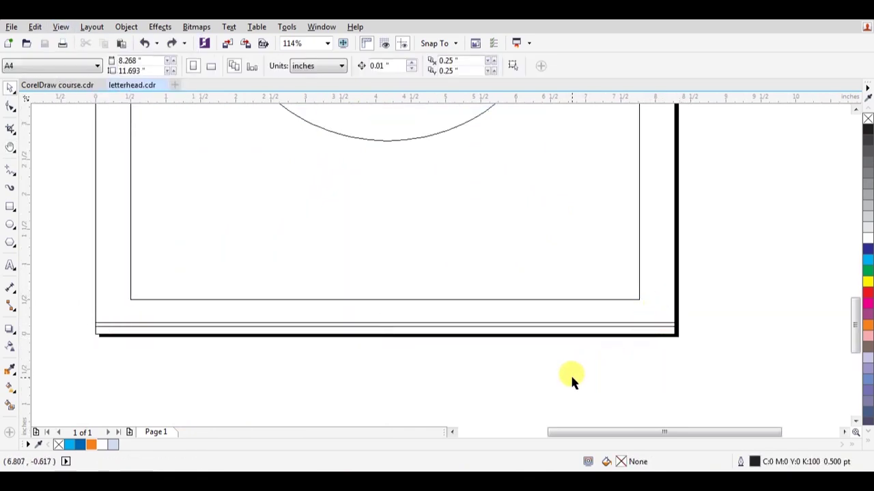
key("alt+v")
key("e")
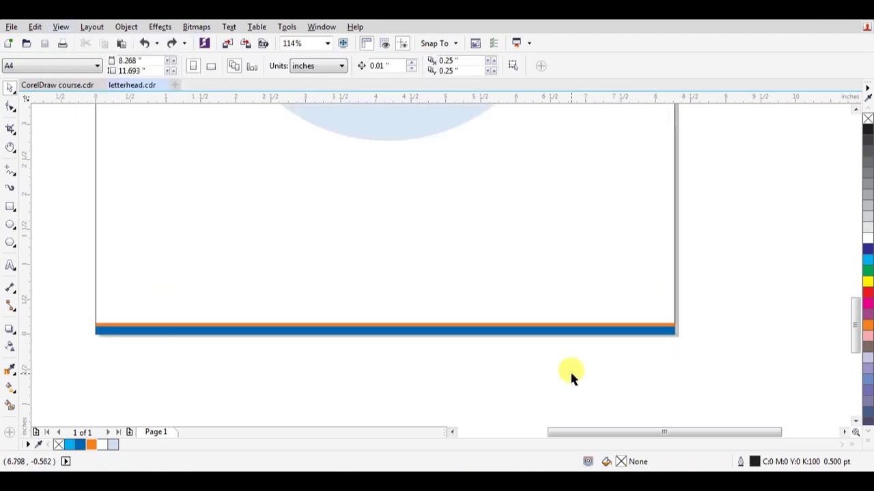
key("shift+F4")
key("F2")
left_click_drag(328, 152, 673, 182)
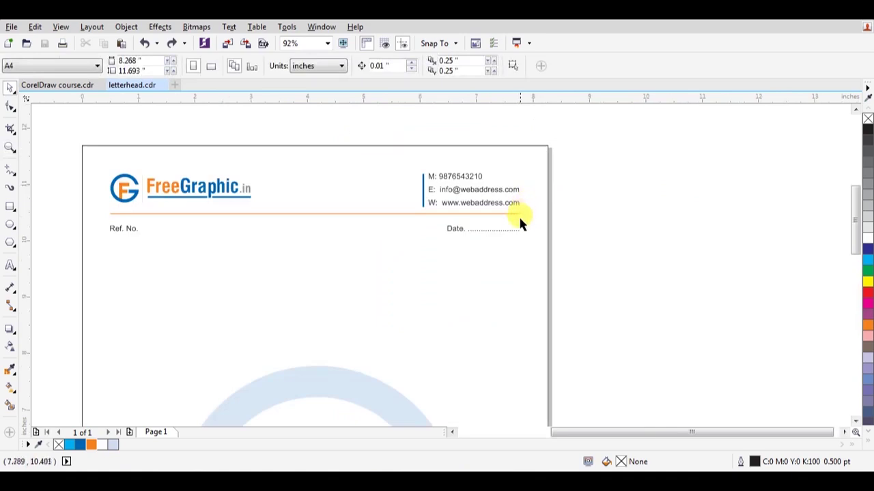
Step: Reveal the invisible header rectangle with a temporary black outline, then undo it
left_click(520, 218)
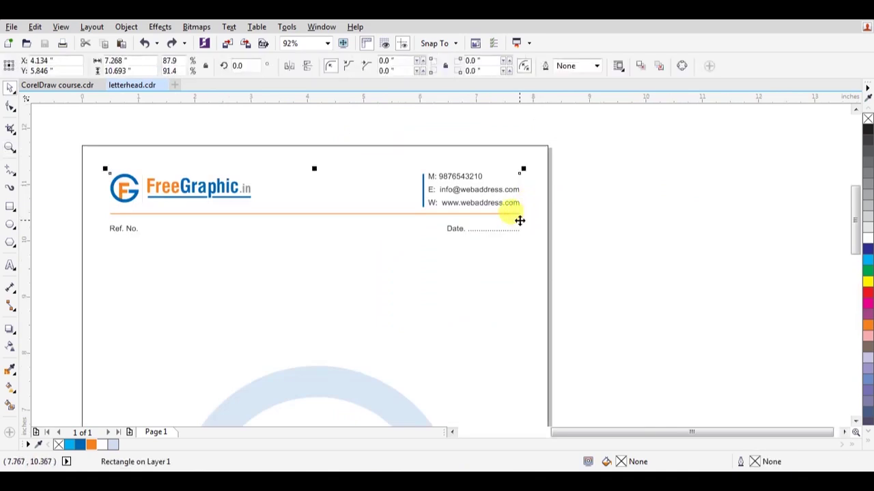
right_click(867, 131)
key("ctrl+z")
left_click(640, 170)
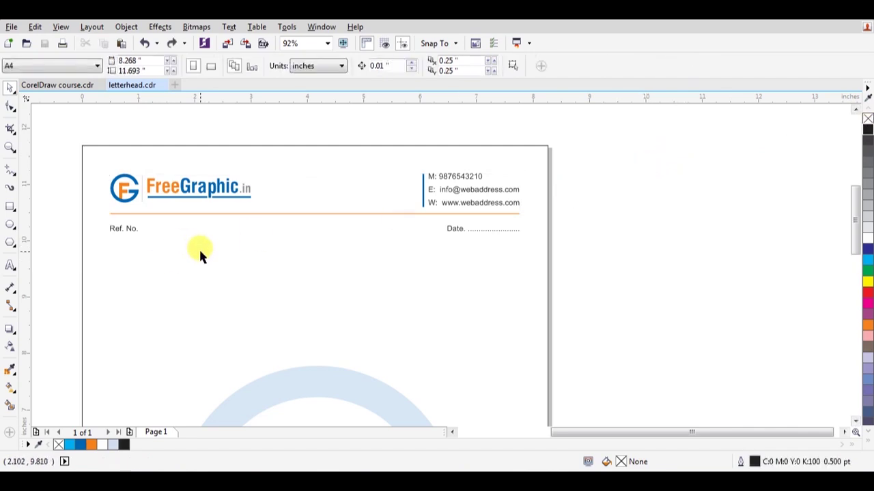
Step: Zoom into the letterhead header and pan toward the lower page to review the layout
key("shift+F4")
key("z")
left_click_drag(312, 138, 599, 161)
key("h")
left_click_drag(248, 251, 402, 193)
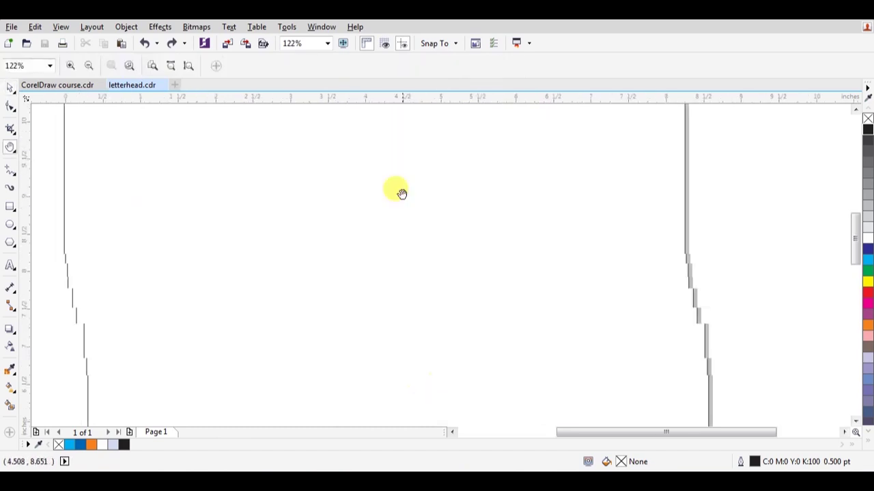
scroll(441, 183, "down", 5)
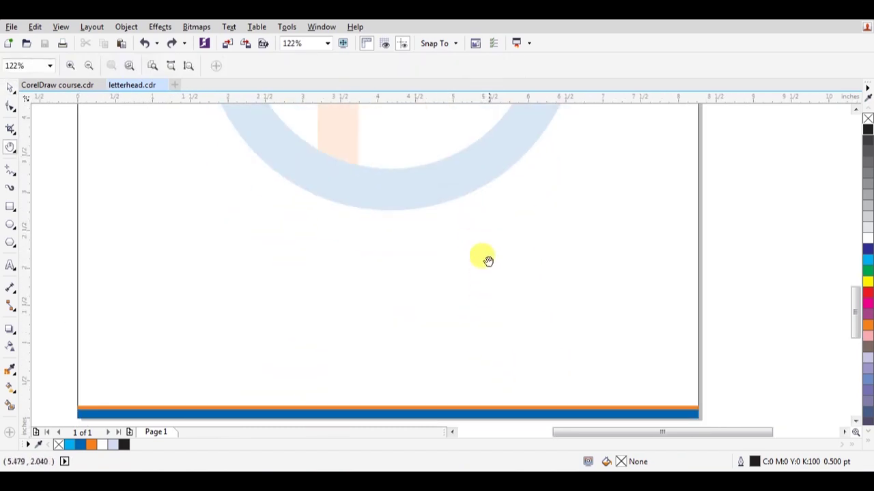
key("shift+F4")
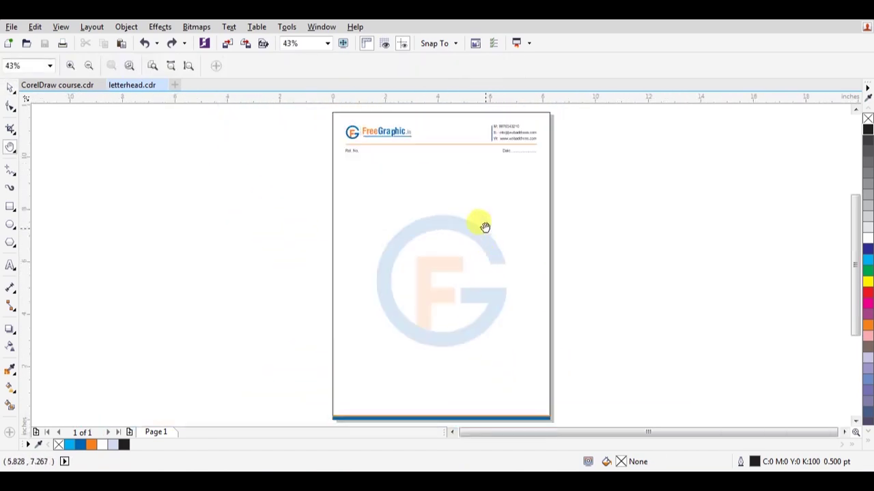
key("z")
left_click_drag(311, 137, 660, 155)
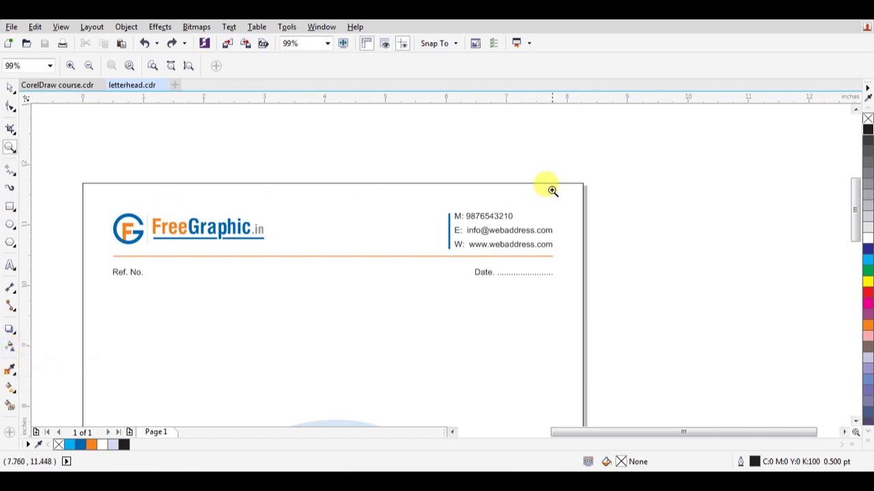
key("space")
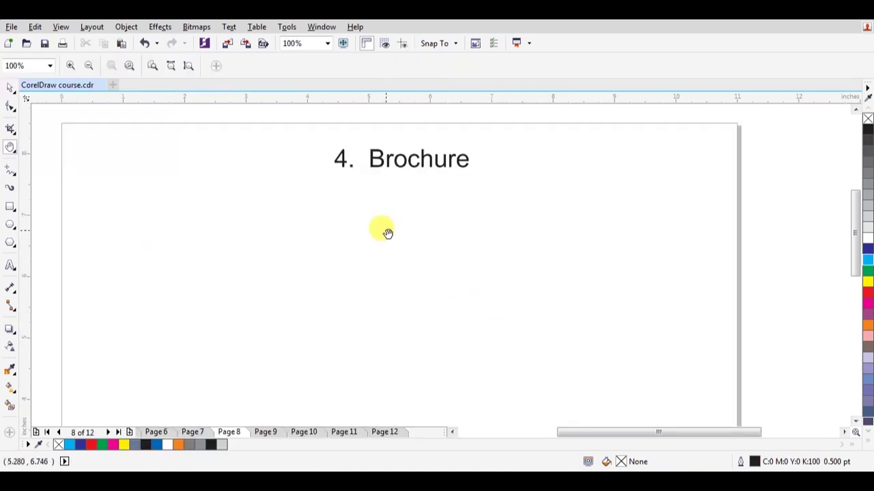
Step: Create a new blank document with Ctrl+N and zoom into the upper part of its page
left_click_drag(374, 329, 357, 320)
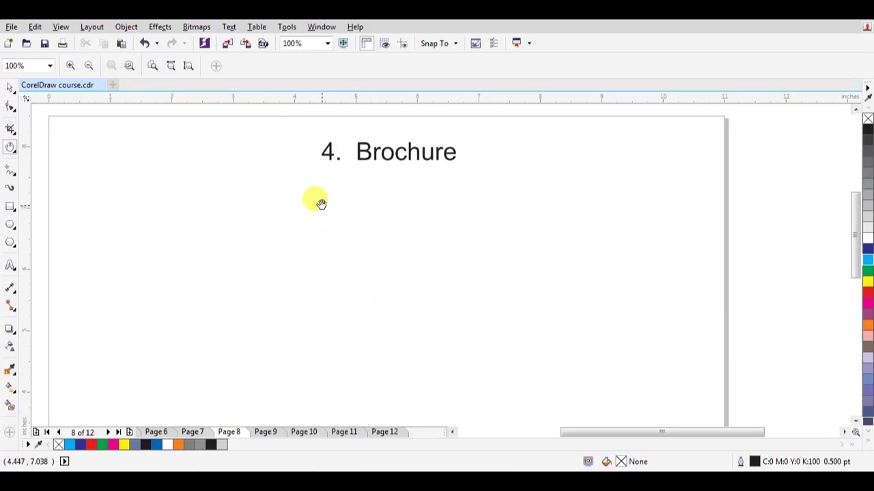
key("ctrl+n")
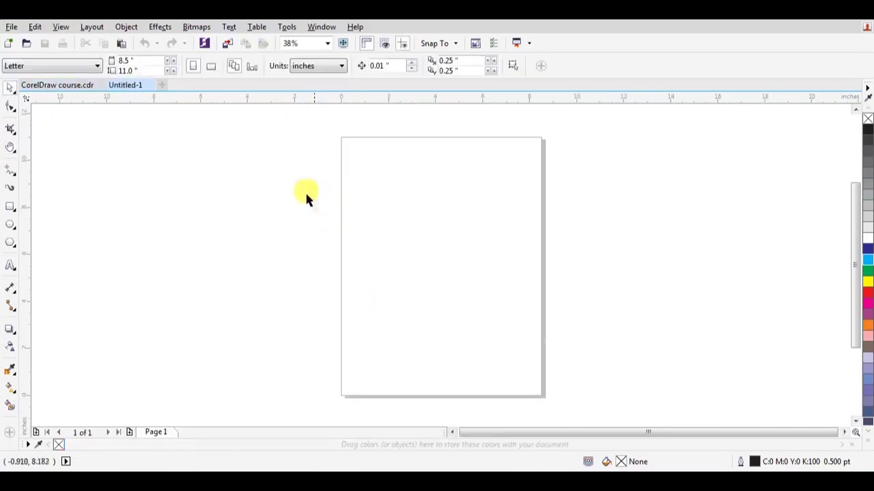
key("z")
left_click_drag(304, 130, 605, 203)
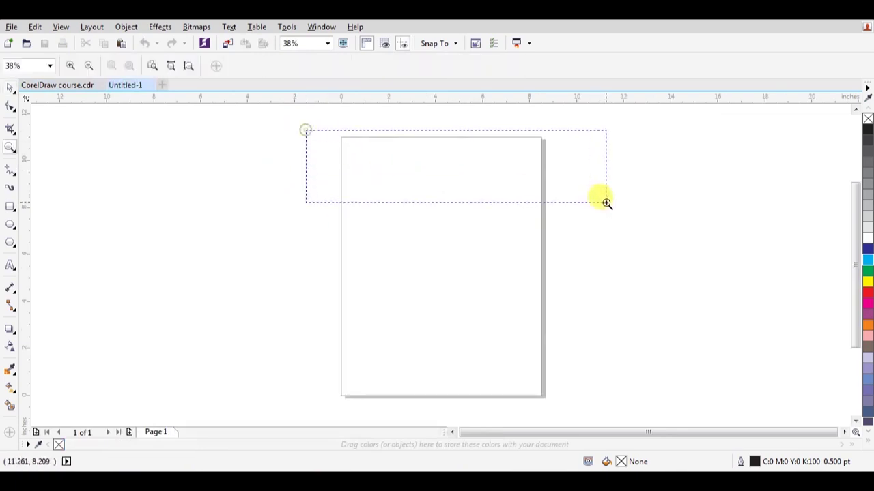
left_click(11, 87)
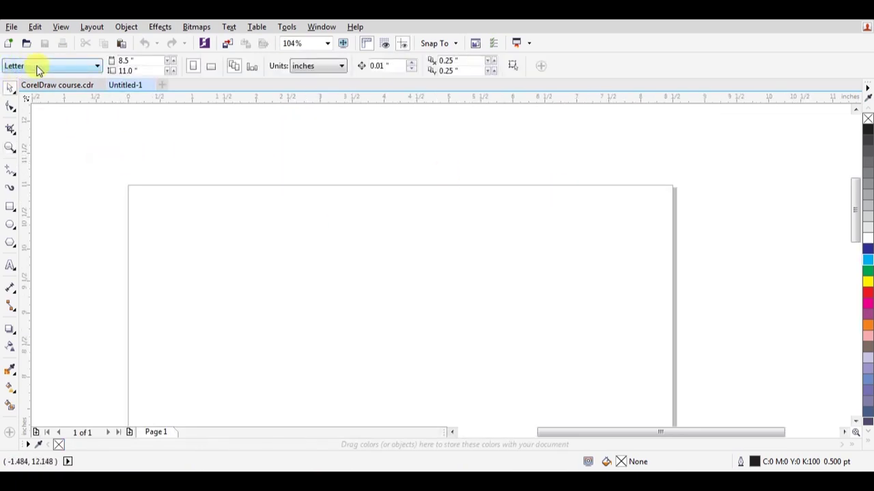
Step: Set the page to A4 in landscape orientation, 297 × 210 mm
left_click(38, 69)
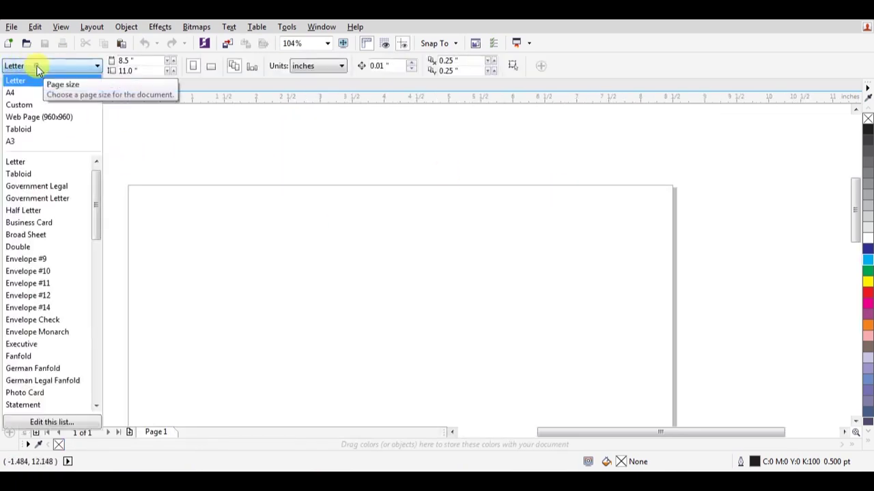
left_click(29, 96)
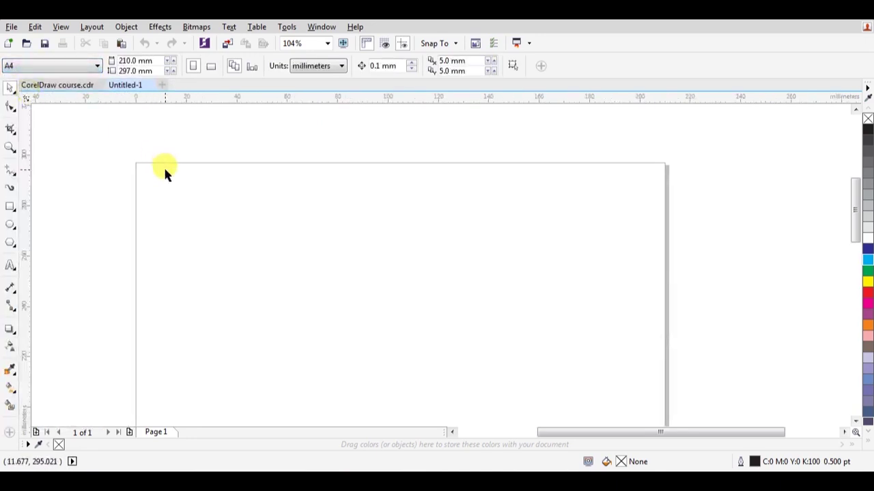
scroll(230, 204, "down", 2)
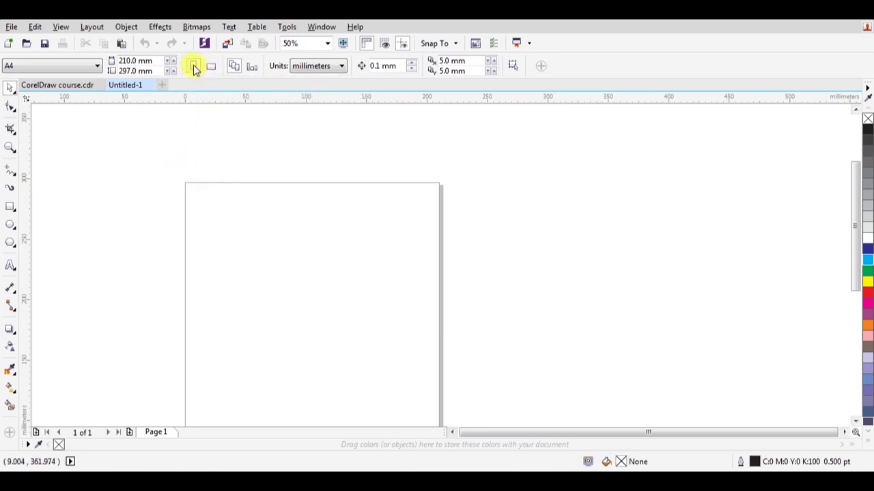
left_click(211, 66)
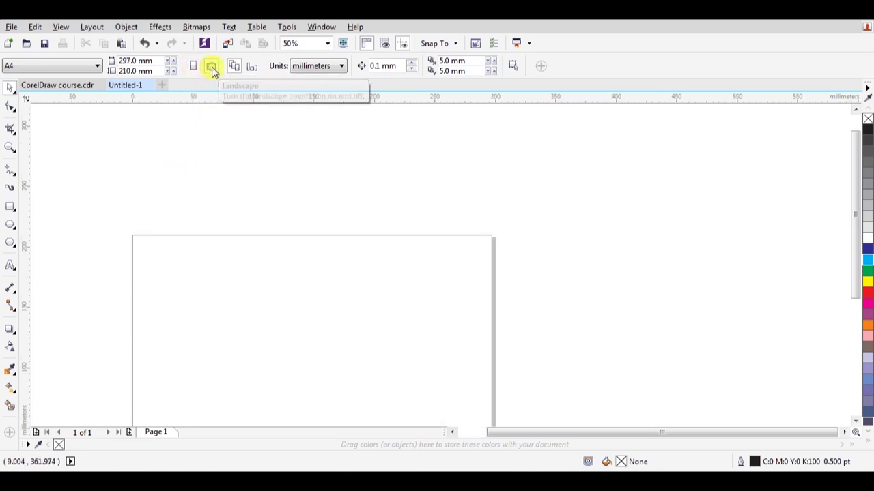
key("h")
left_click_drag(369, 345, 384, 259)
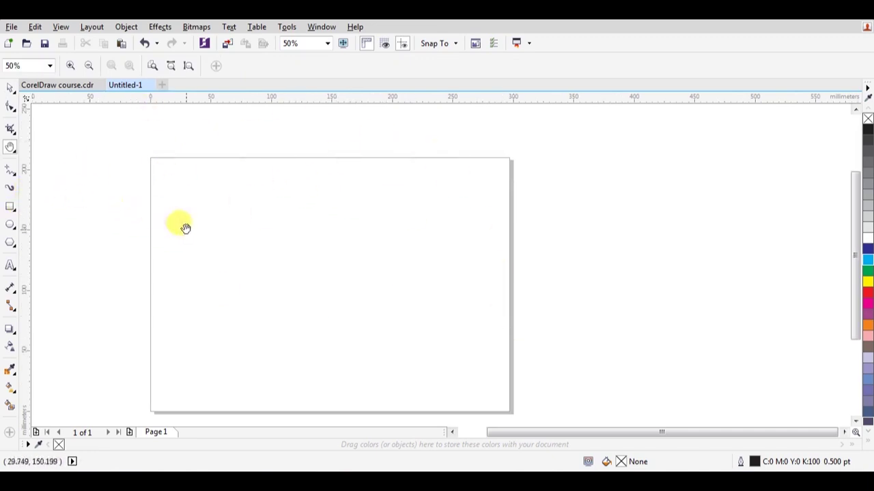
Step: Draw a test rectangle on the page and delete it
key("F6")
left_click_drag(184, 189, 288, 253)
key("space")
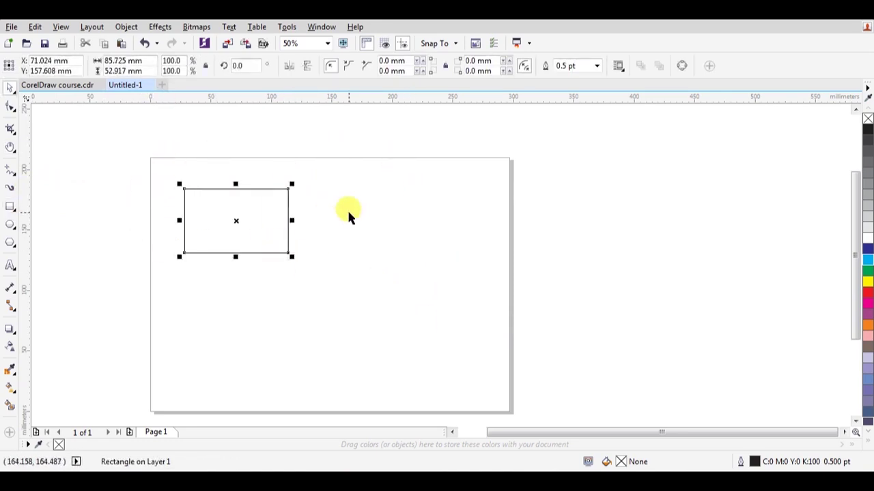
key("Delete")
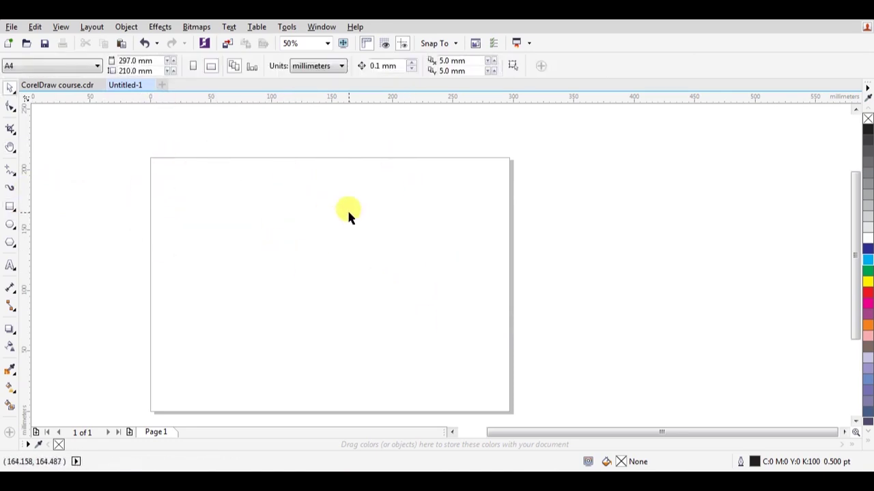
Step: Create a page-sized rectangle and zoom so the page fills the view
double_click(9, 206)
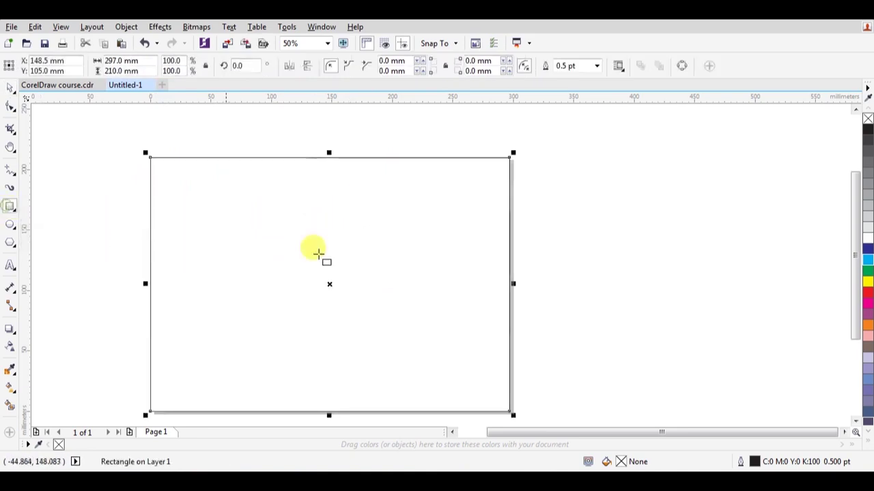
key("space")
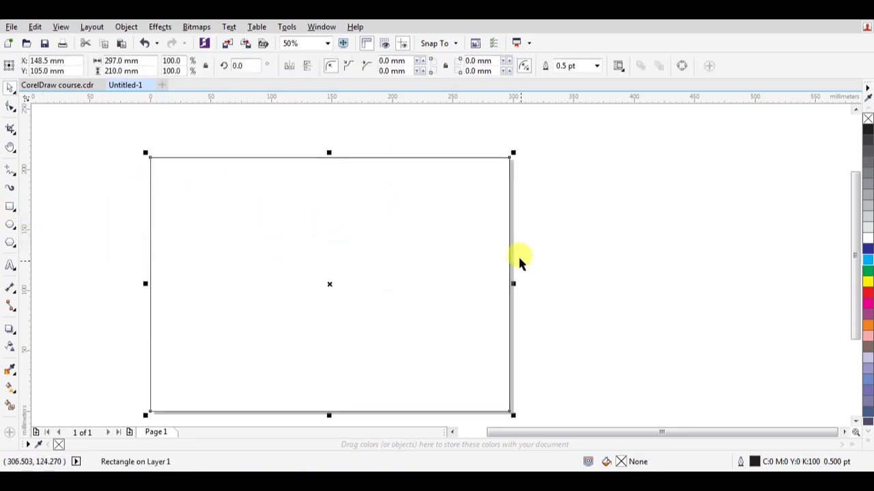
key("z")
left_click_drag(130, 111, 559, 411)
key("h")
left_click_drag(459, 245, 453, 246)
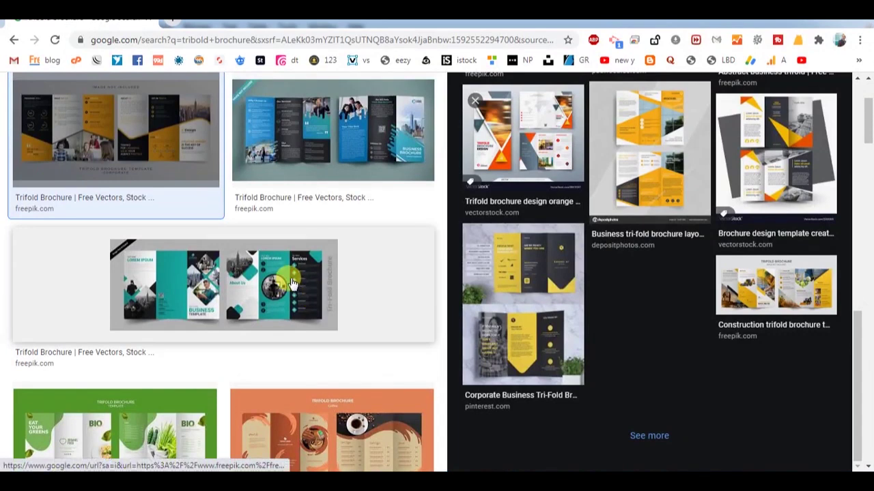
Step: Browse the trifold brochure image results, preview the green BIO example, then return to Untitled-1
scroll(292, 283, "down", 3)
left_click(126, 225)
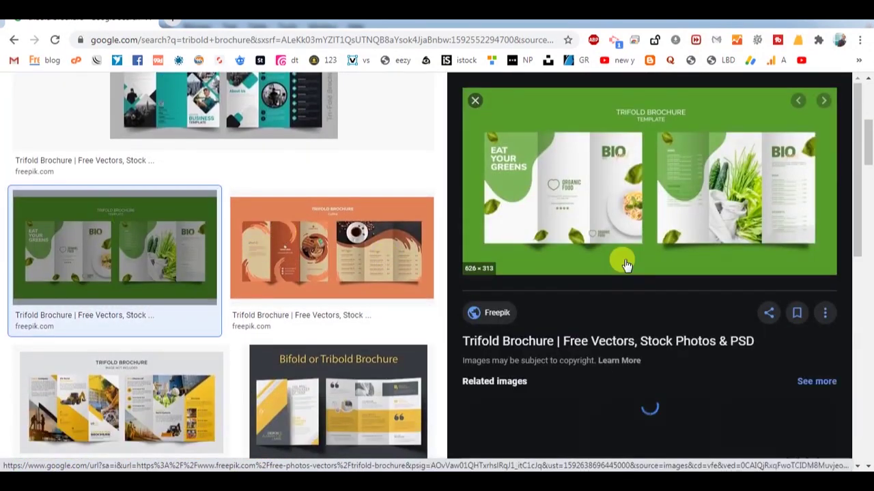
scroll(456, 256, "down", 5)
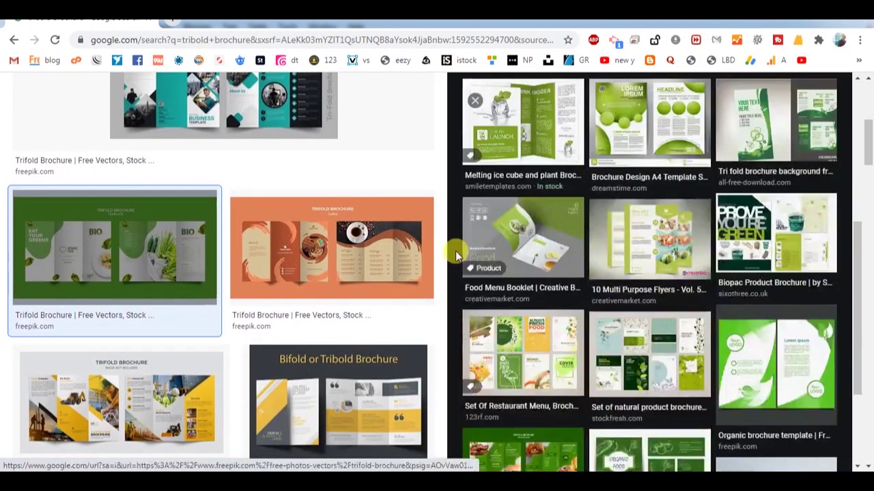
scroll(456, 256, "down", 1)
key("Escape")
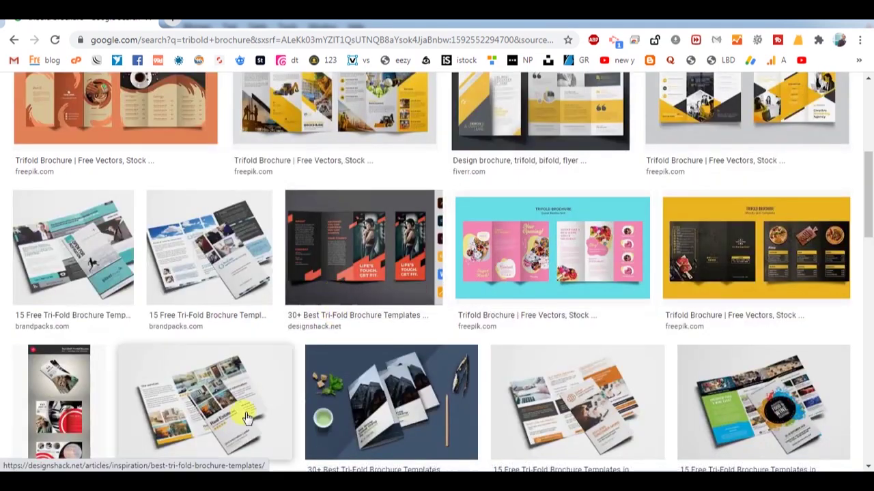
left_click(273, 425)
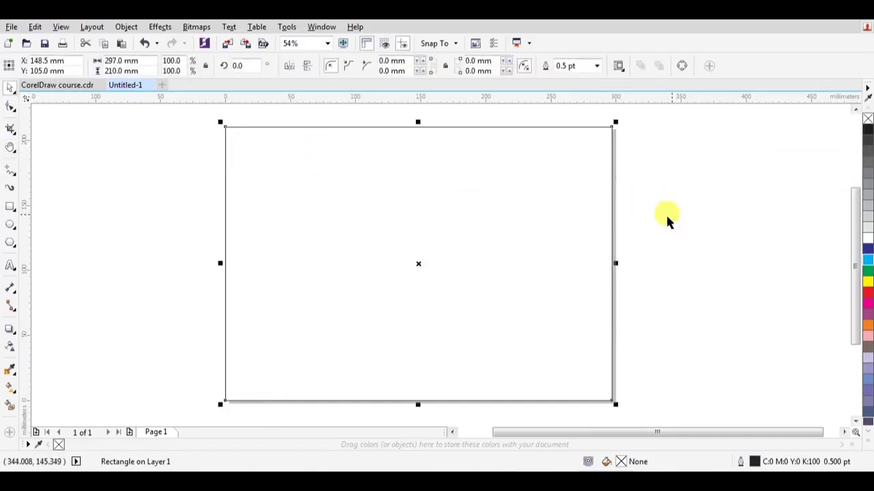
Step: Shrink the rectangle into a left panel and mirror-copy it twice into three side-by-side panels
left_click_drag(614, 263, 337, 267)
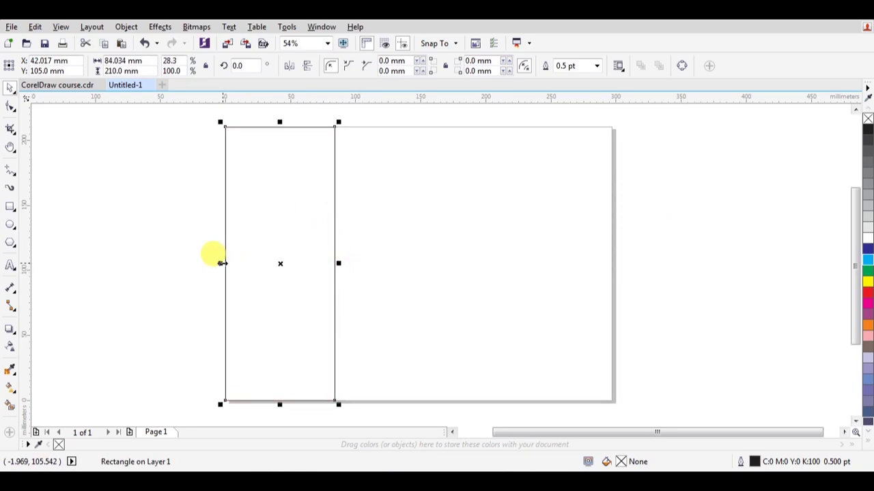
left_click_drag(221, 263, 370, 265)
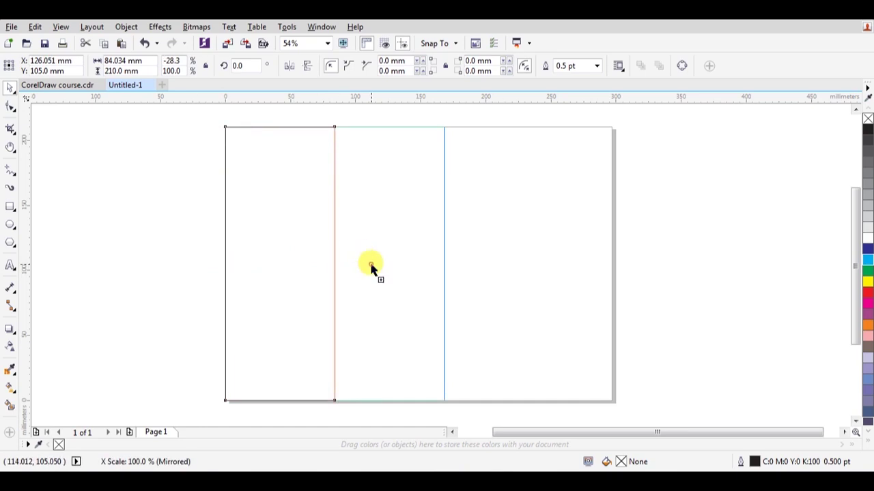
left_click_drag(370, 265, 370, 266)
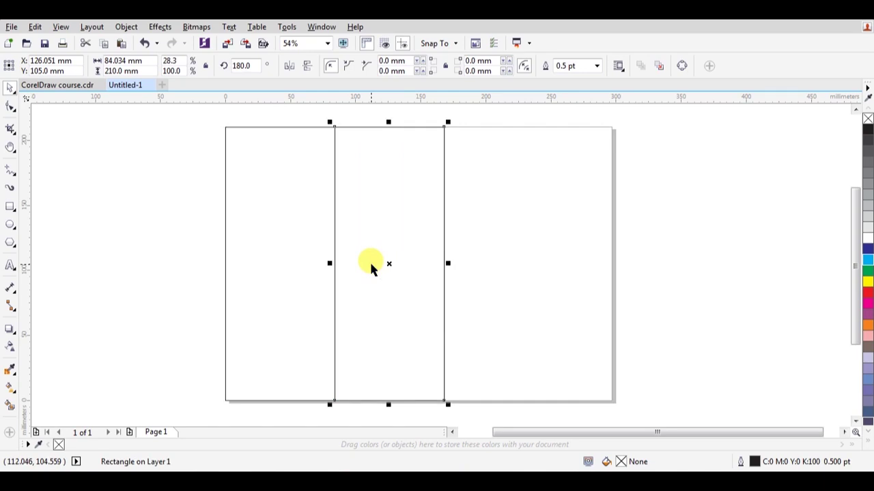
key("ctrl+r")
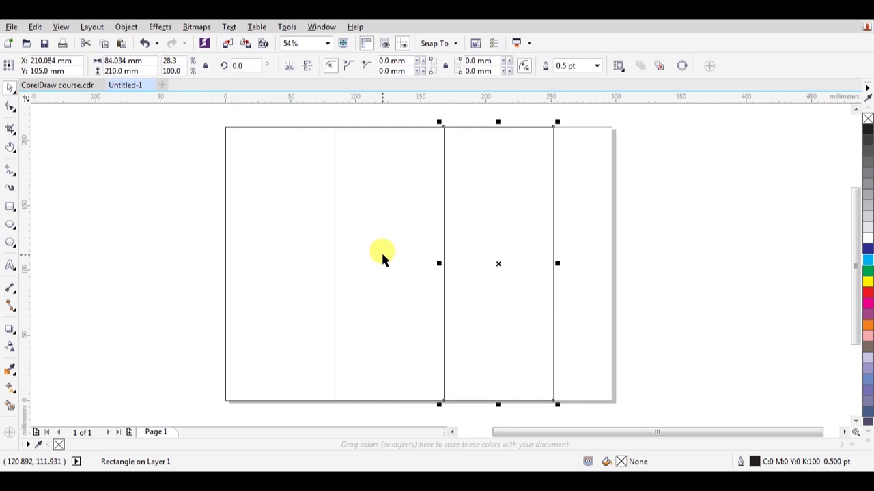
key("ctrl+z")
key("ctrl+z")
left_click(384, 239)
left_click(333, 253)
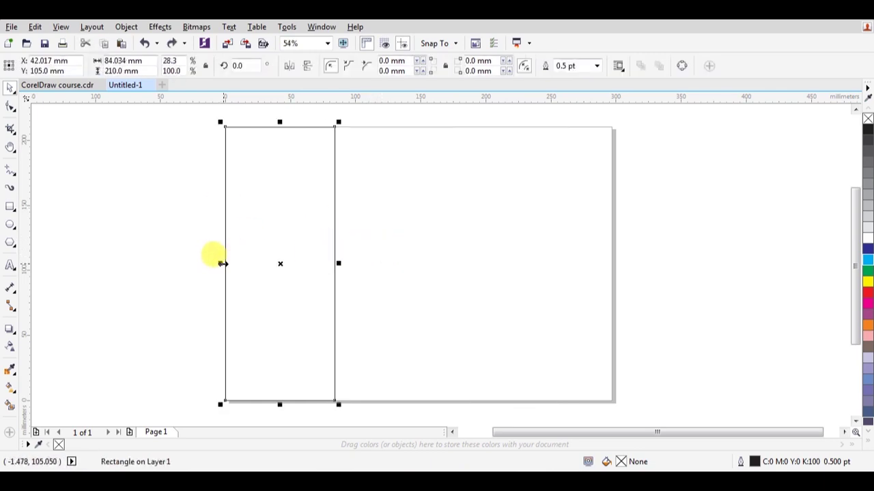
left_click_drag(222, 261, 367, 266)
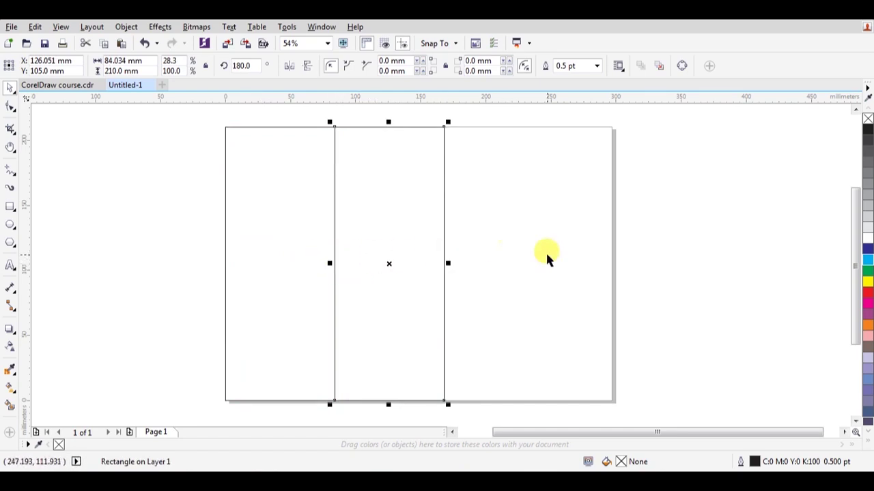
key("ctrl+r")
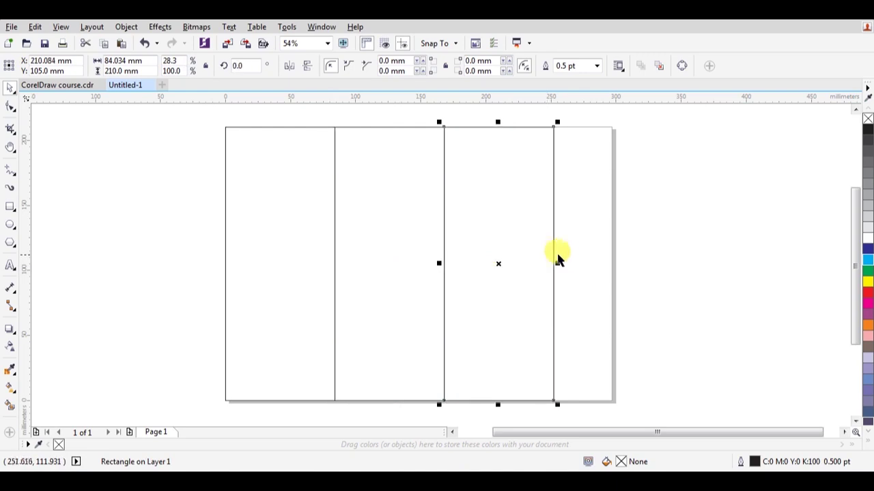
Step: Group the three panels, set their width to 297 mm, centre them on the page, then ungroup
key("ctrl+a")
key("ctrl+g")
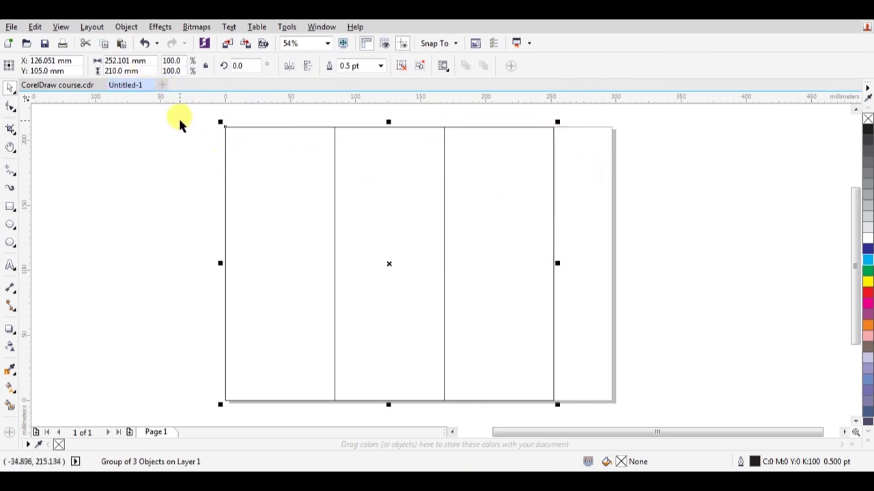
left_click(151, 61)
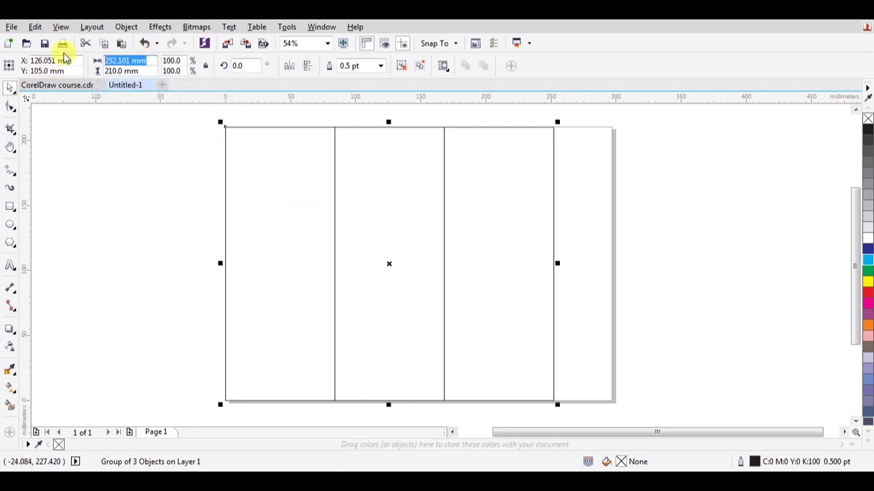
type("297")
key("Return")
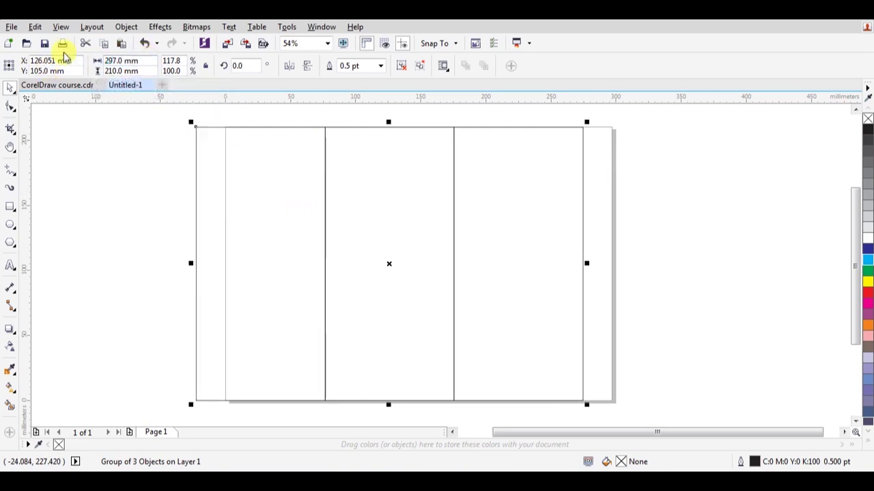
key("p")
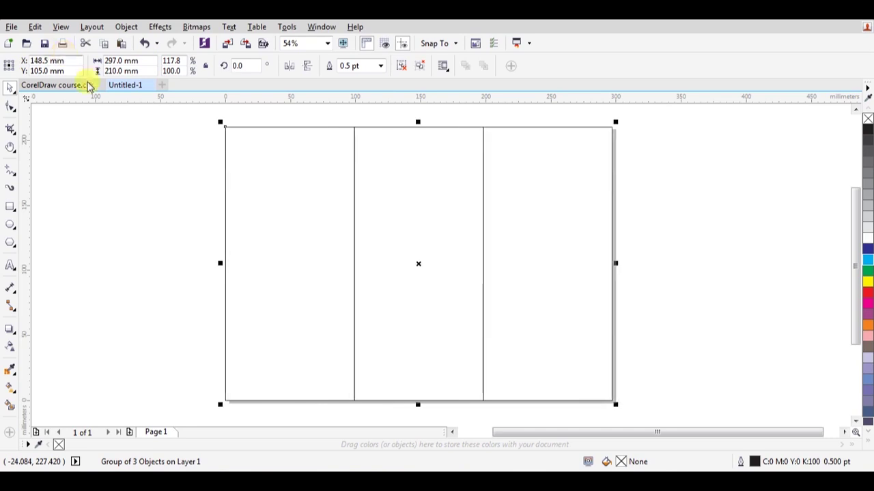
left_click_drag(386, 269, 271, 283)
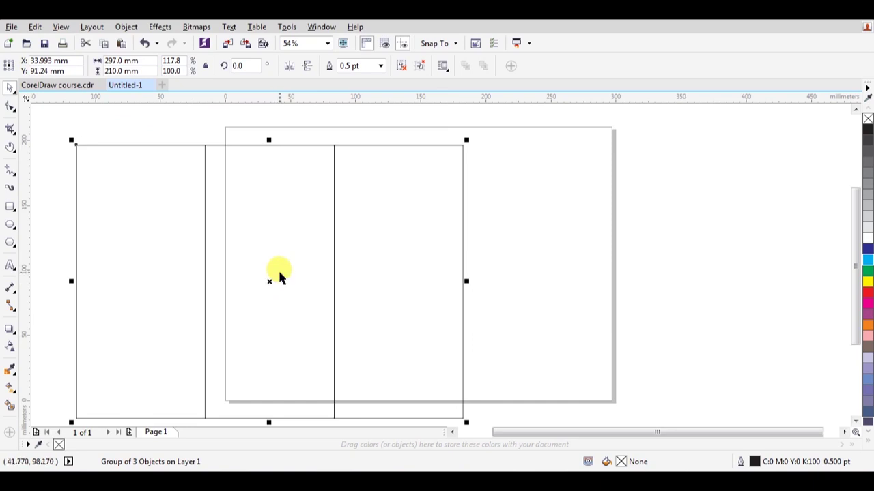
key("p")
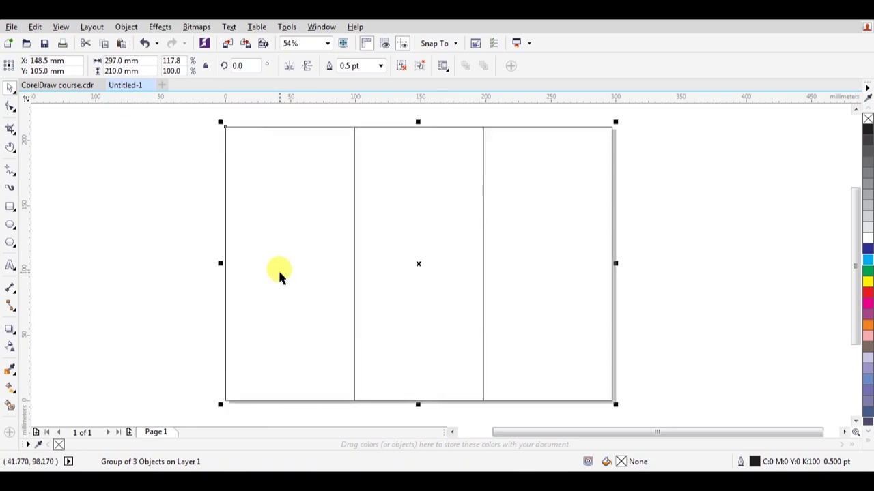
key("ctrl+u")
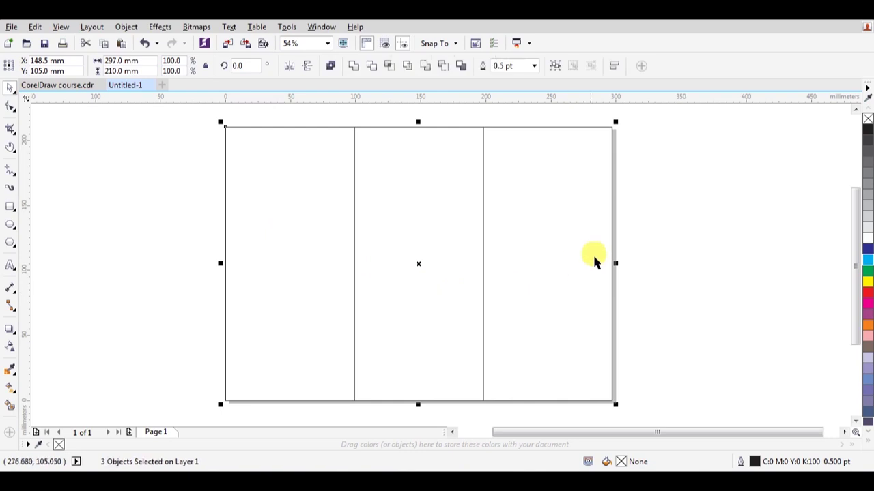
left_click(638, 163)
Step: Duplicate the left panel in place and resize the copy to an 87 × 198 mm margin frame
key("z")
left_click_drag(200, 127, 650, 187)
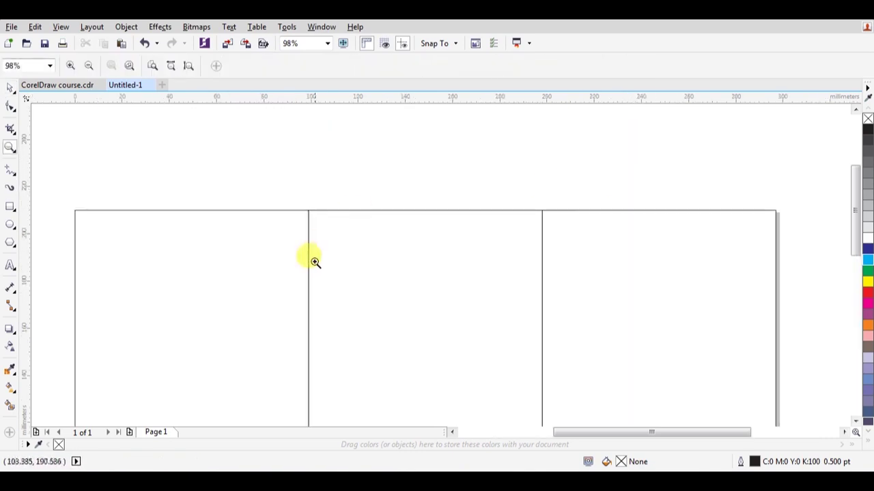
key("space")
left_click_drag(306, 211, 266, 227)
key("Escape")
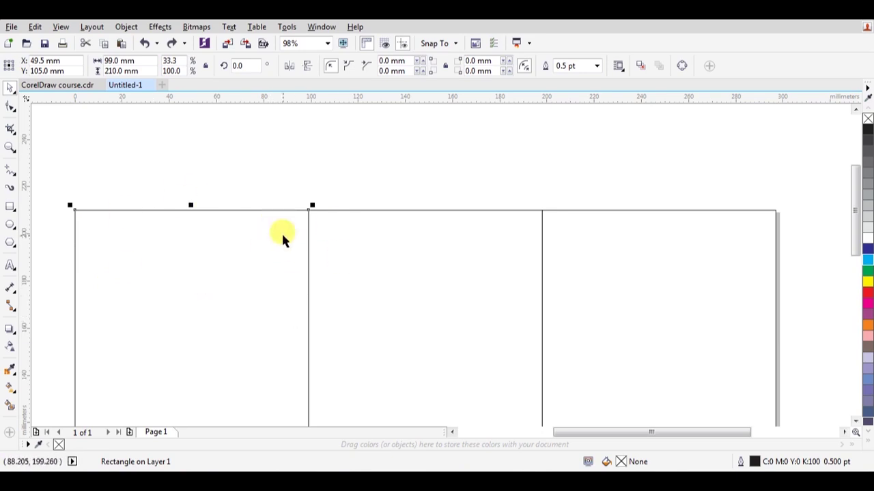
key("ctrl+shift+z")
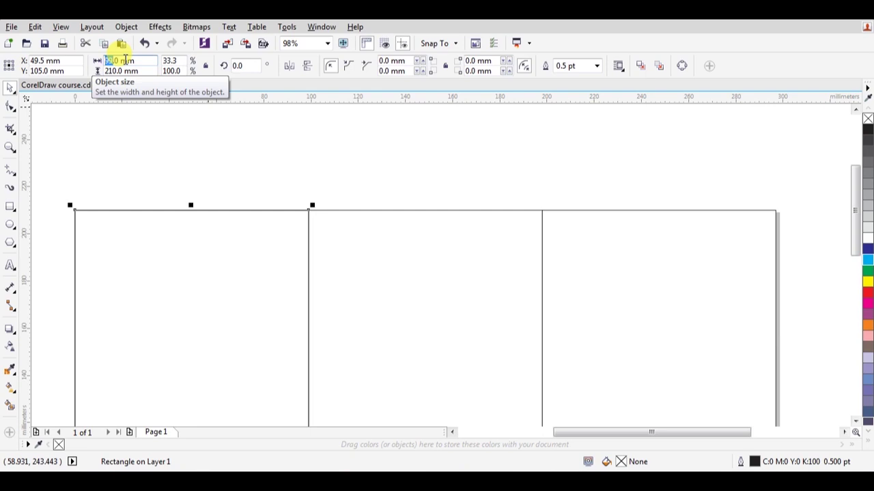
type("89")
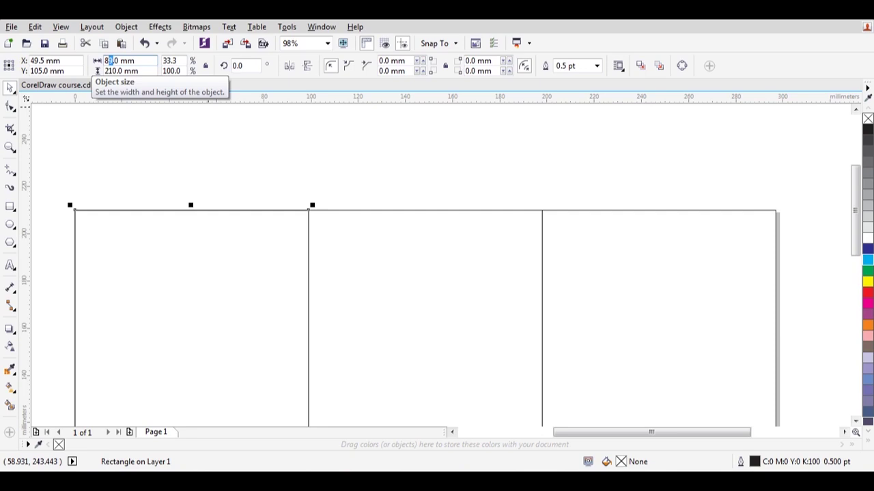
key("Return")
double_click(113, 71)
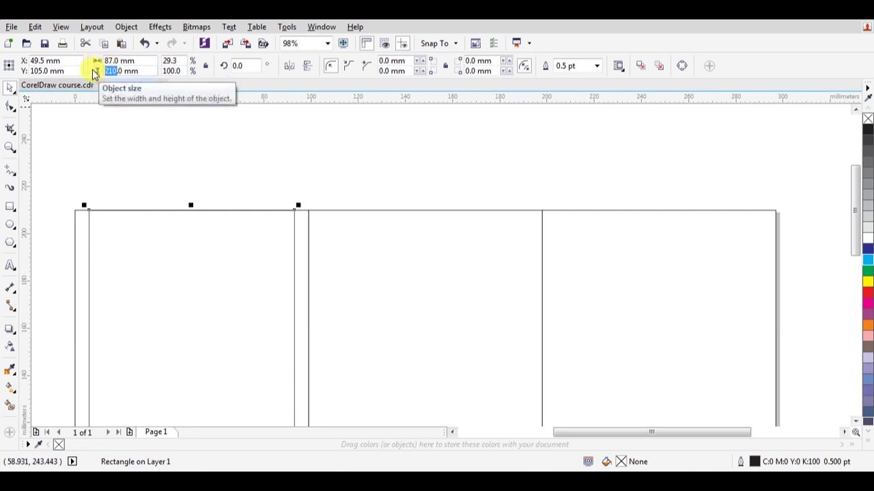
type("198")
key("Return")
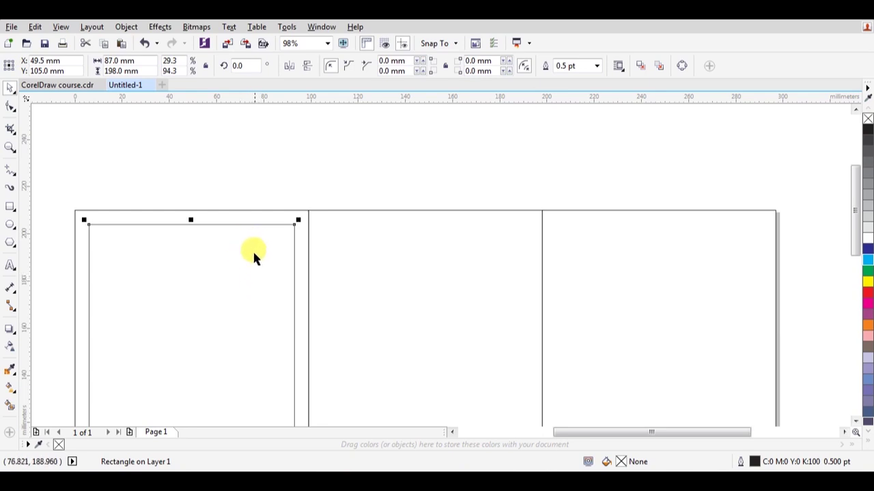
Step: Copy the margin frame into the middle and right panels, centring each within its panel
left_click_drag(212, 223, 445, 235)
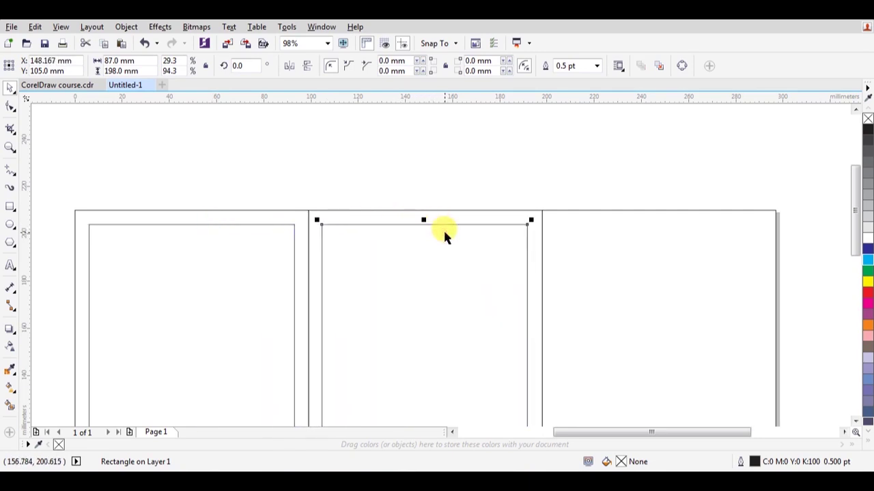
key("ctrl+r")
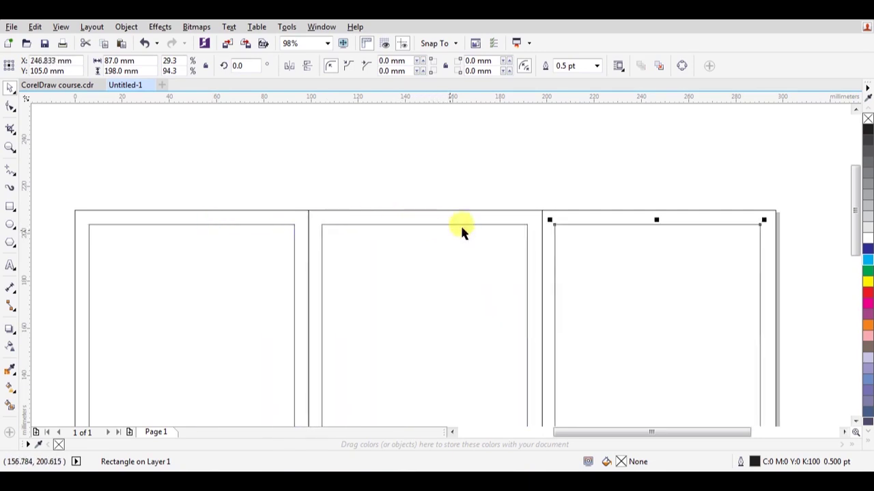
left_click(584, 208, "shift")
key("c")
left_click(514, 224)
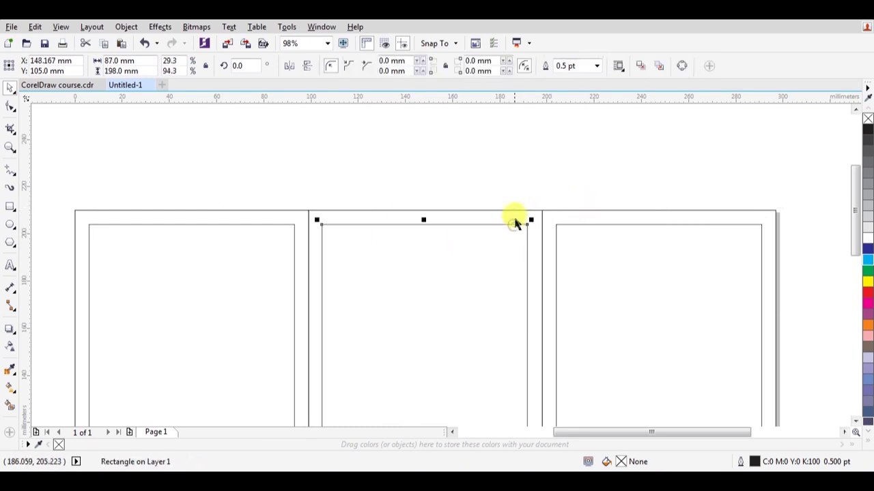
left_click(519, 210, "shift")
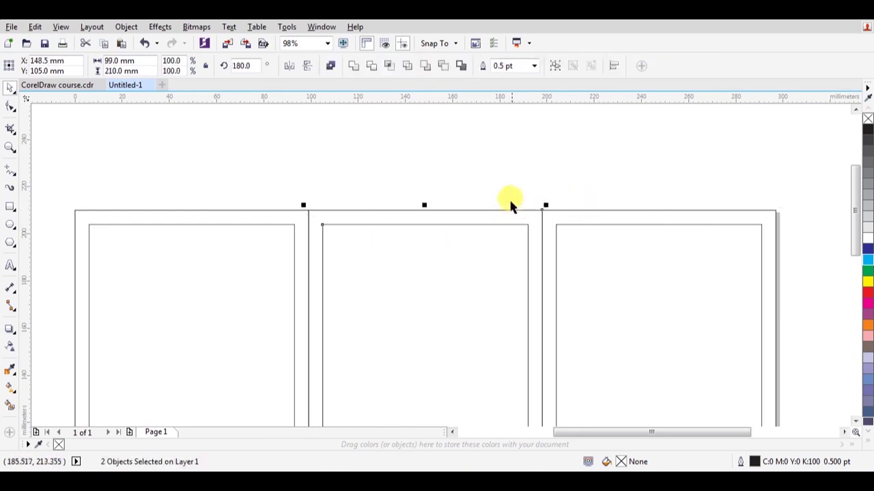
left_click(487, 185)
key("shift+F4")
key("z")
left_click_drag(192, 138, 681, 160)
key("space")
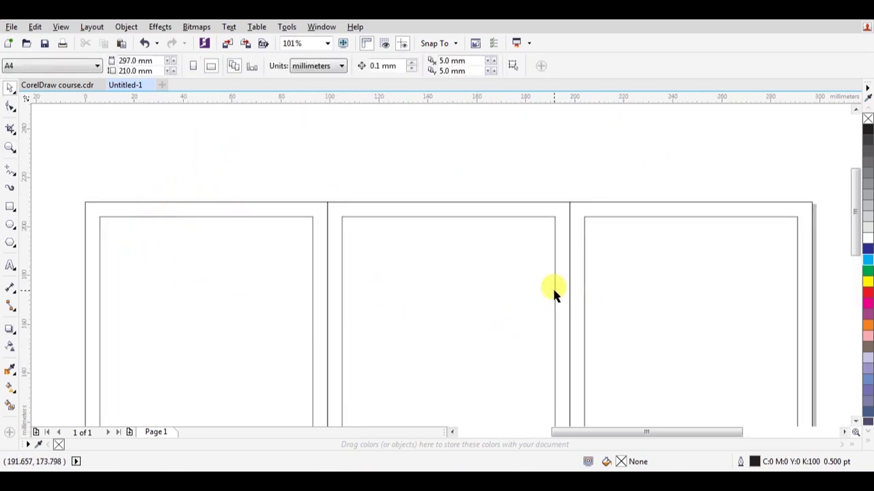
key("shift+F4")
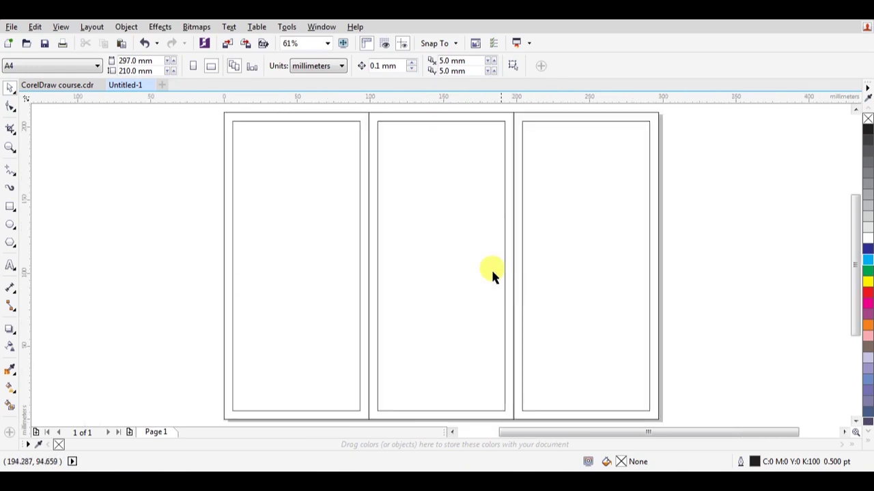
Step: Copy the FreeGraphic logo from the Business Card page into the tri-fold document
left_click(75, 86)
key("Page_Up")
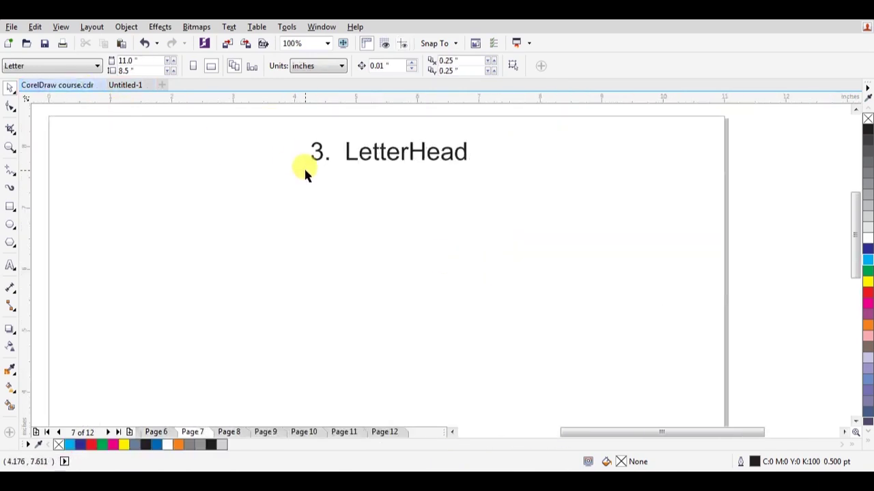
key("Page_Up")
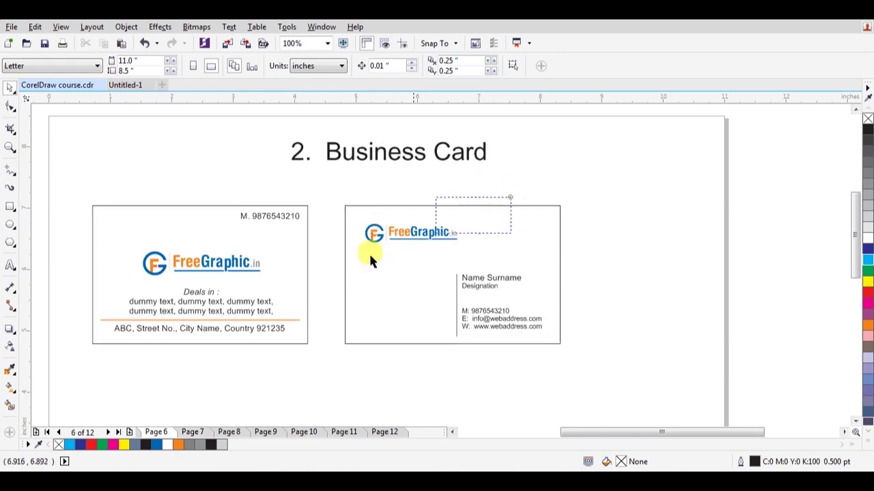
left_click_drag(487, 209, 342, 263)
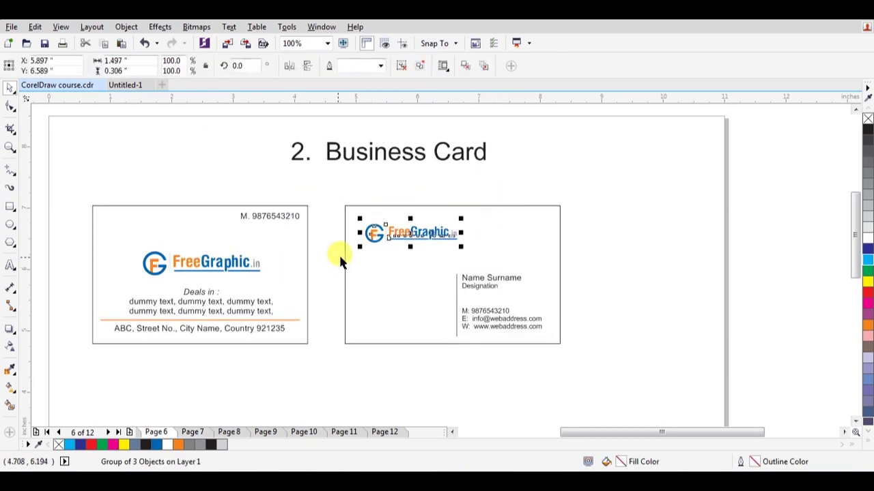
left_click(119, 86)
key("ctrl+v")
key("z")
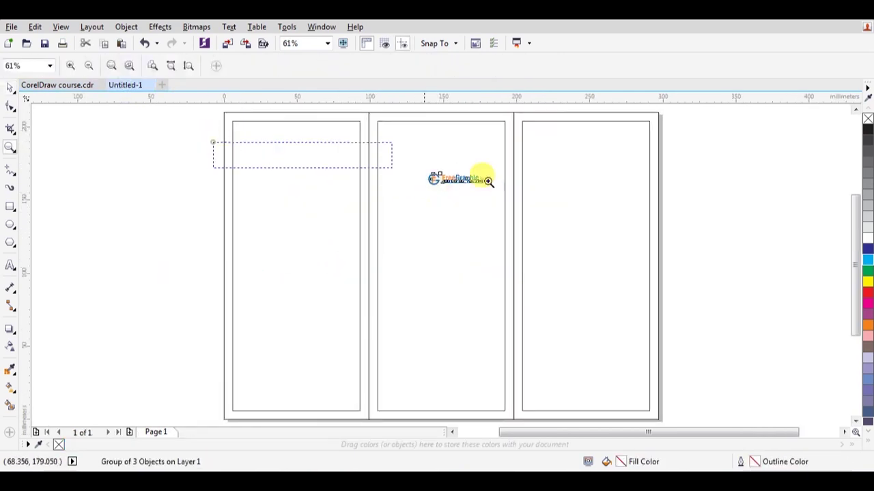
left_click(424, 172)
key("space")
Step: Save the tri-fold document as brochure
key("ctrl+s")
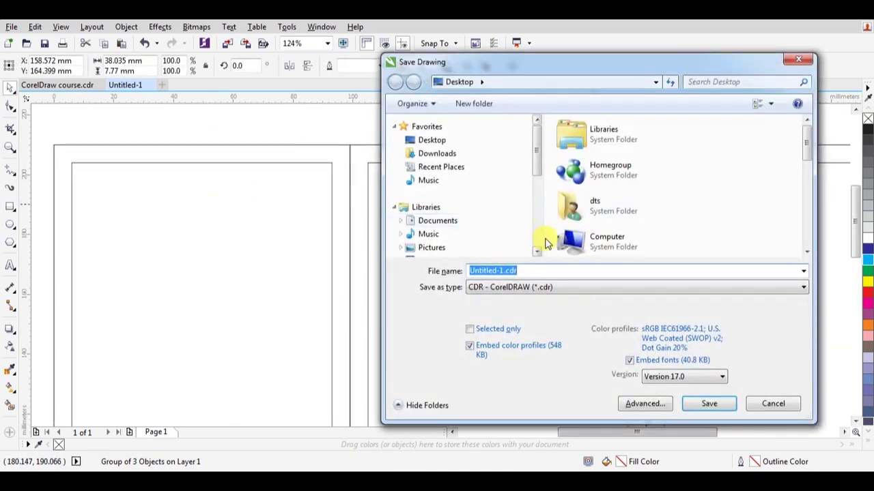
type("brochure")
key("Return")
key("Return")
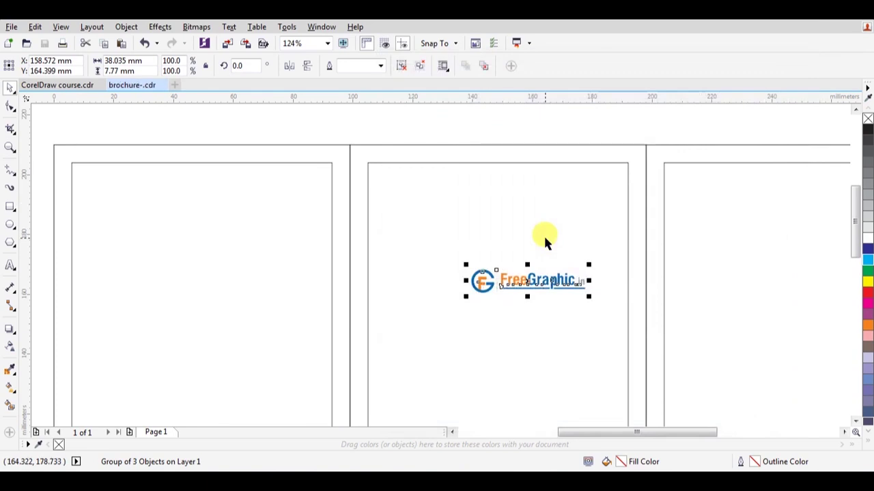
Step: Move the pasted logo to the top of the right panel
key("F3")
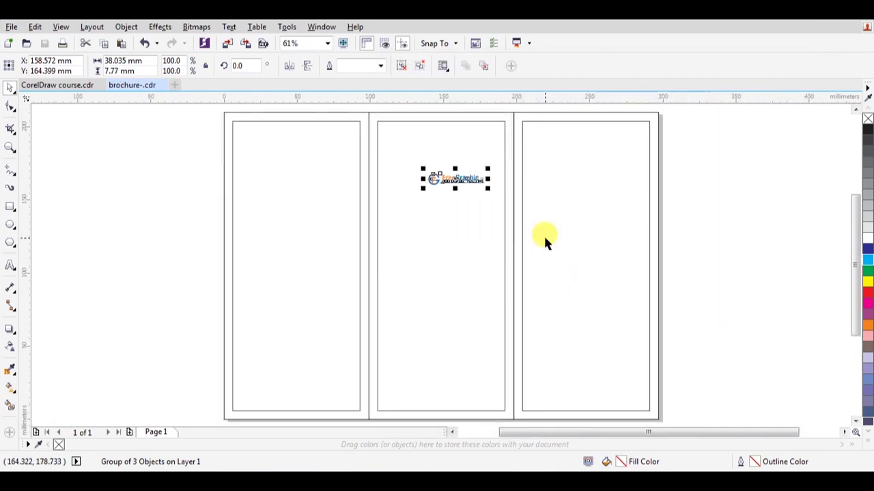
left_click_drag(442, 176, 596, 142)
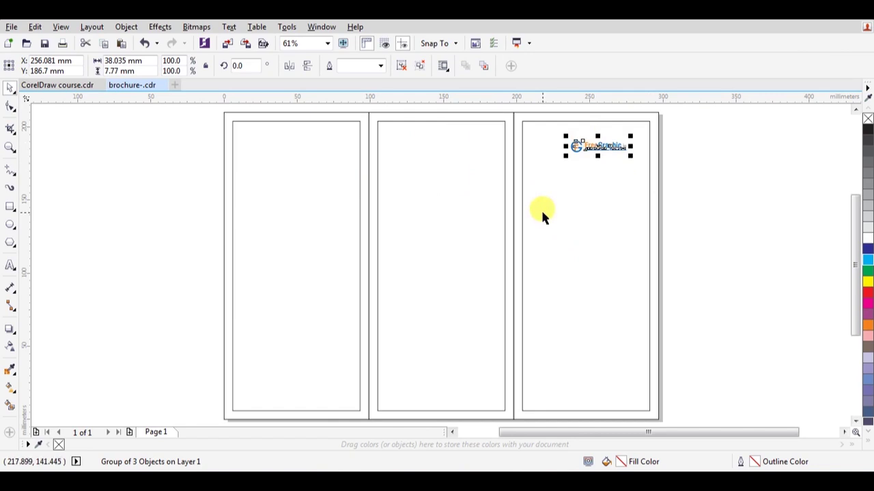
key("h")
left_click_drag(532, 220, 487, 190)
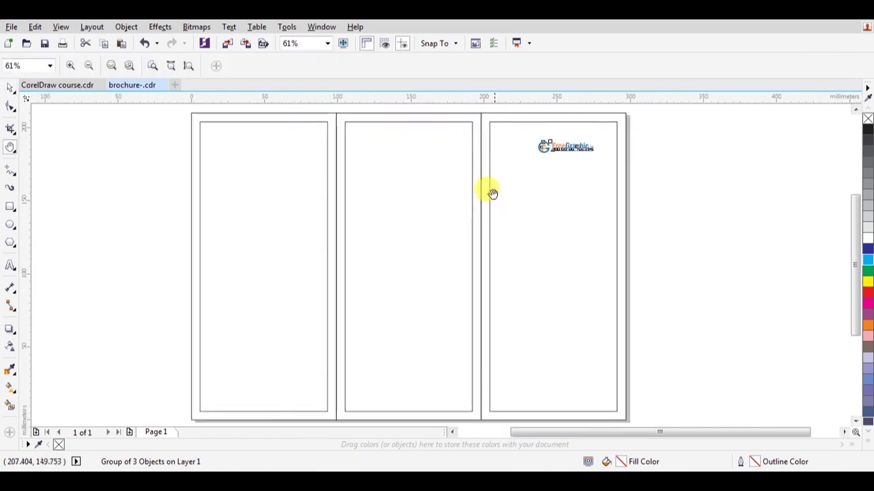
key("space")
Step: Add a Page 2 holding a copy of the whole brochure layout
key("ctrl+a")
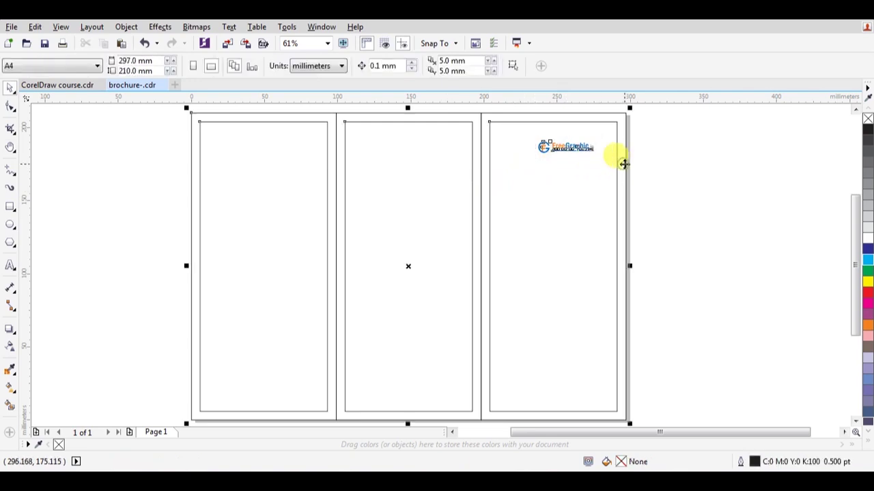
key("Return")
key("ctrl+v")
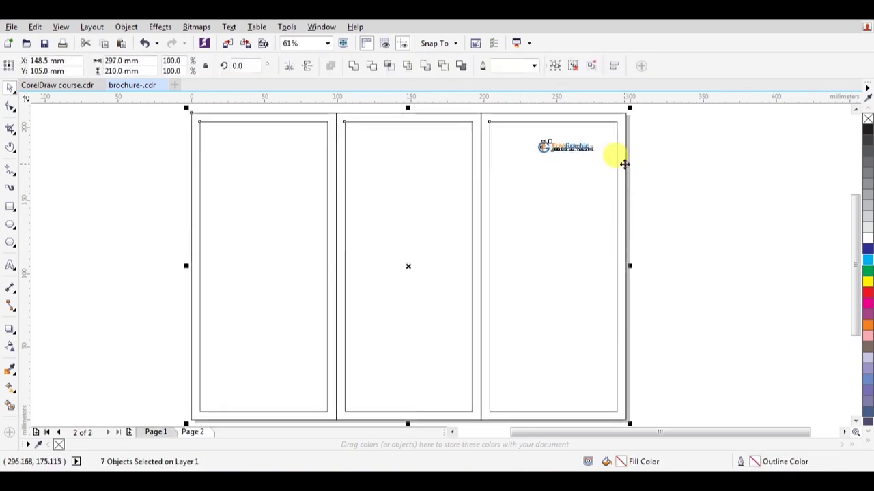
key("Page_Up")
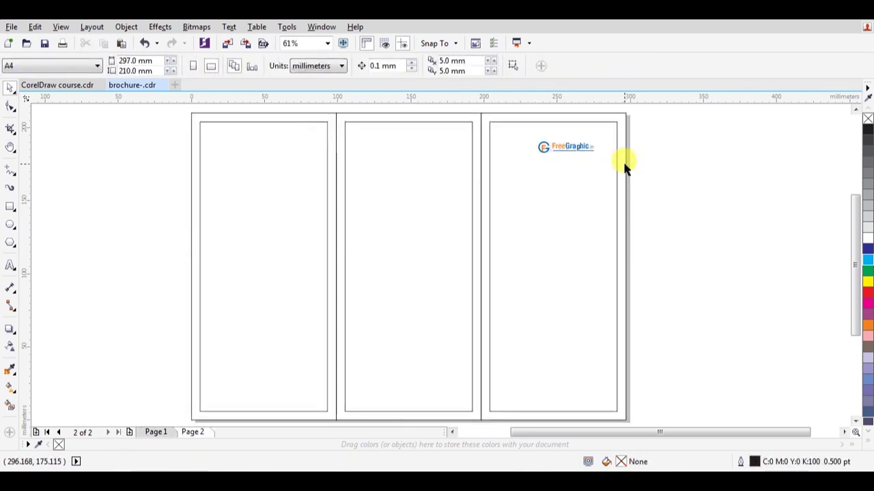
Step: Enlarge the logo to about 188% and place it at the right panel's bottom
left_click(553, 154)
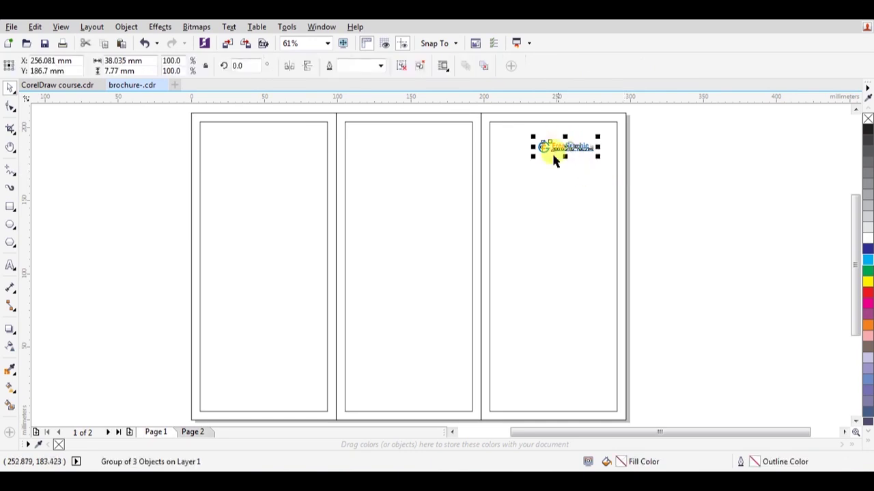
left_click_drag(527, 156, 502, 192)
left_click_drag(585, 166, 572, 379)
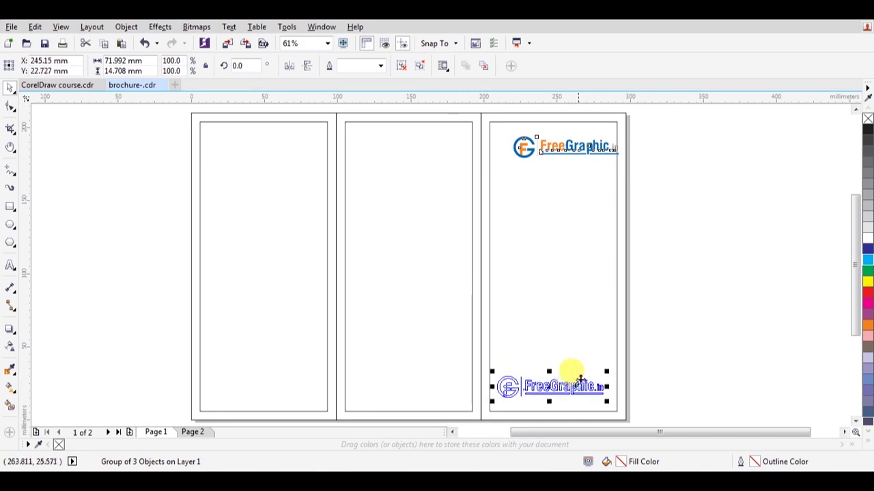
Step: Select the right and middle panel rectangles
left_click(597, 125)
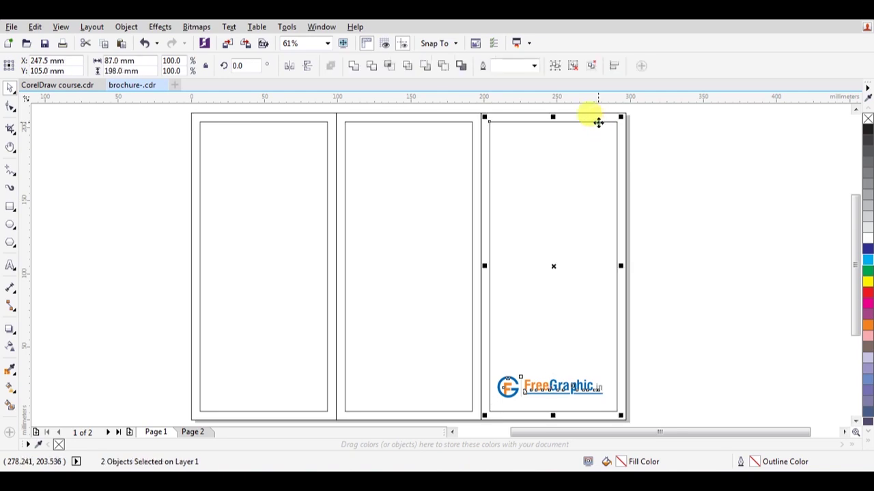
left_click(645, 139)
scroll(624, 135, "left", 1)
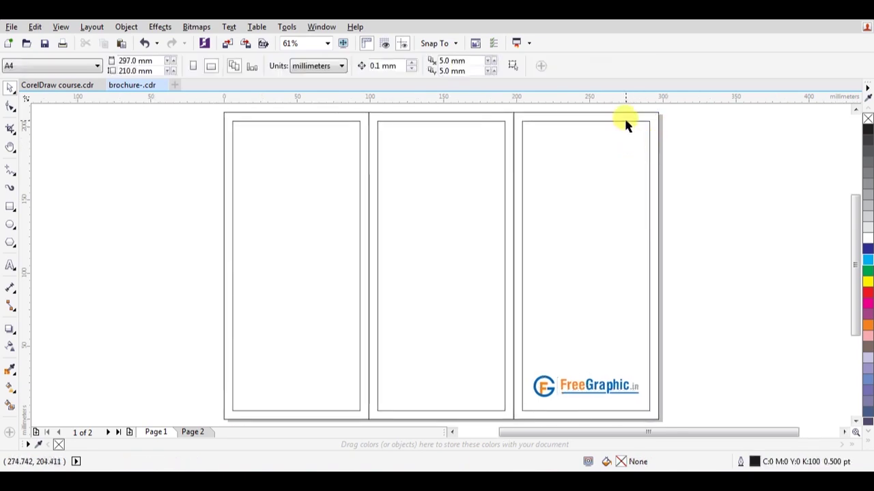
left_click(624, 121)
left_click(468, 123, "shift")
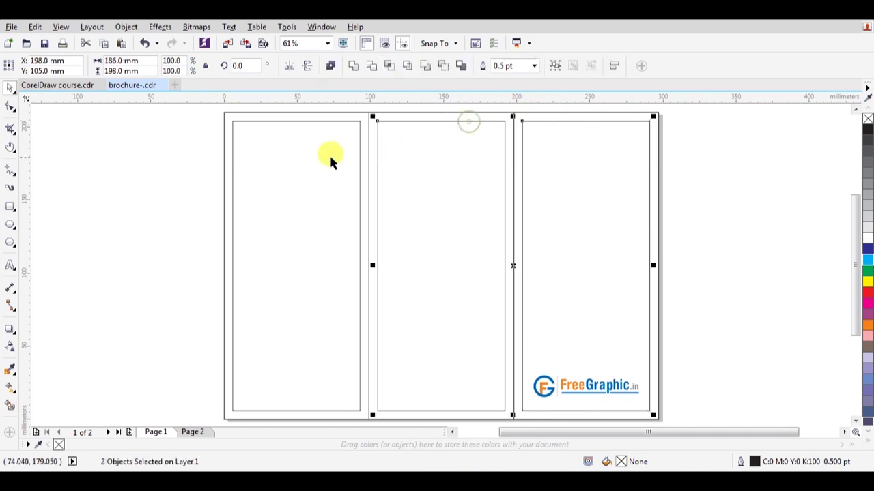
Step: Scale copies of the three panels into thin strips and move them above the page
left_click(342, 121, "shift")
left_click_drag(441, 415, 425, 141)
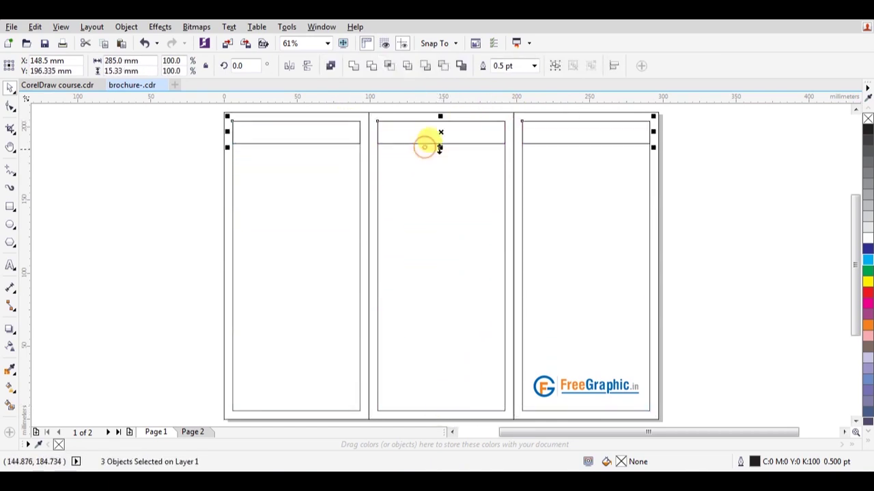
scroll(425, 141, "up", 3)
left_click_drag(449, 253, 451, 199)
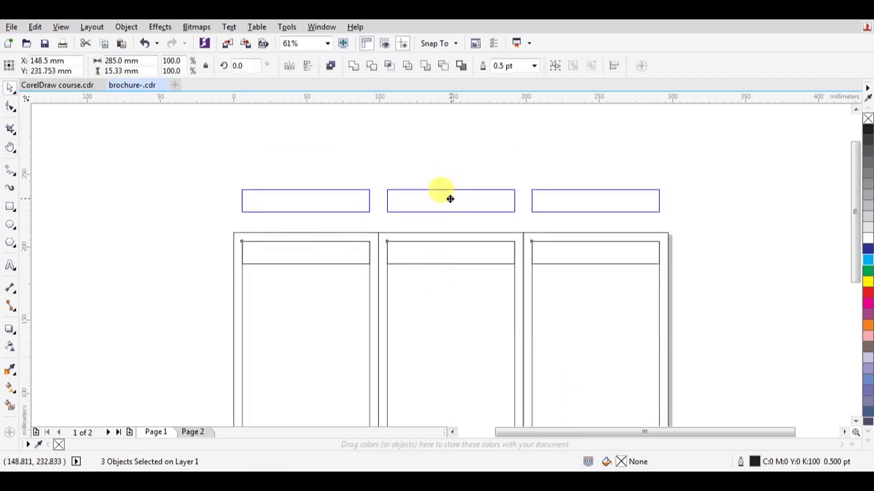
Step: Fill the three strips cyan with a cyan hairline outline
left_click(866, 133)
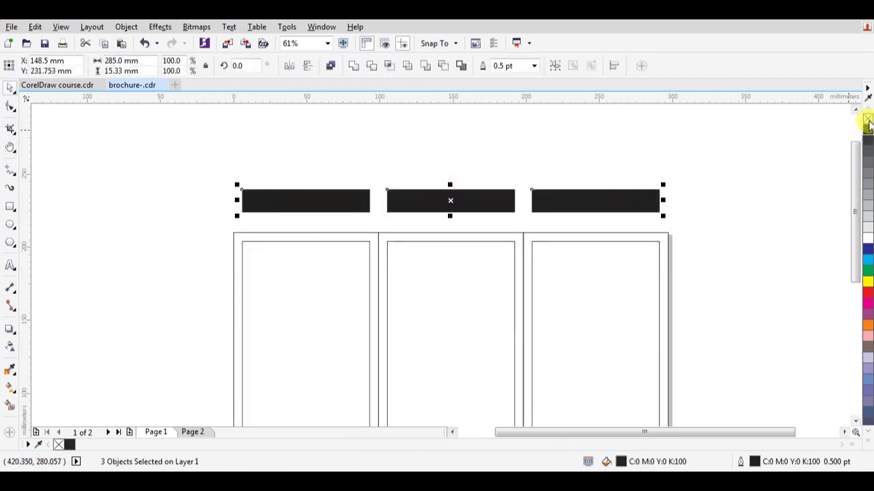
right_click(868, 119)
left_click(867, 258)
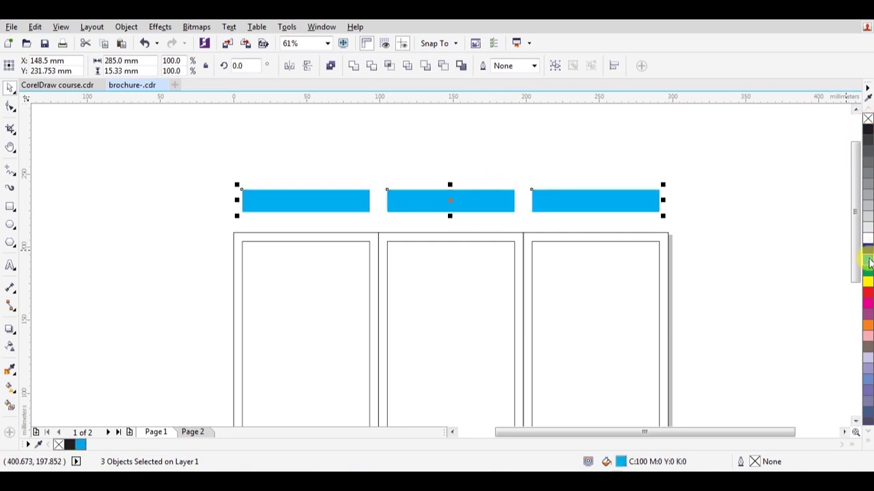
right_click(867, 258)
left_click_drag(450, 184, 441, 168)
key("Escape")
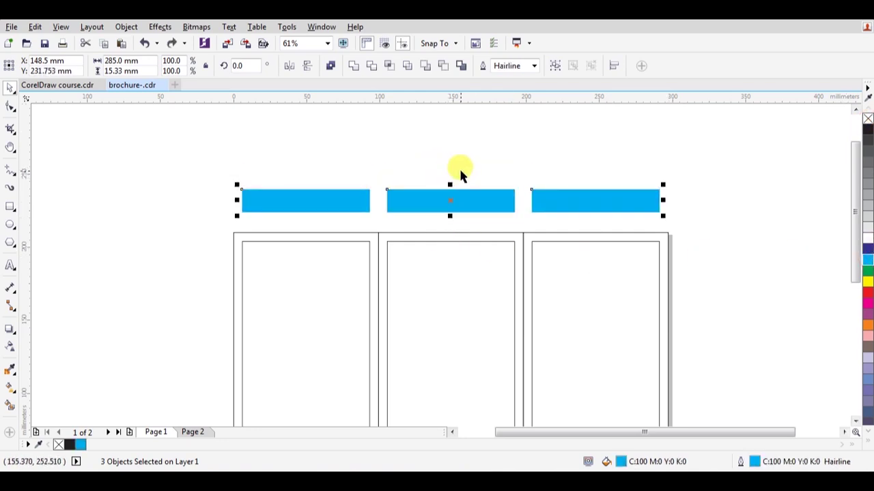
left_click(458, 168)
key("F4")
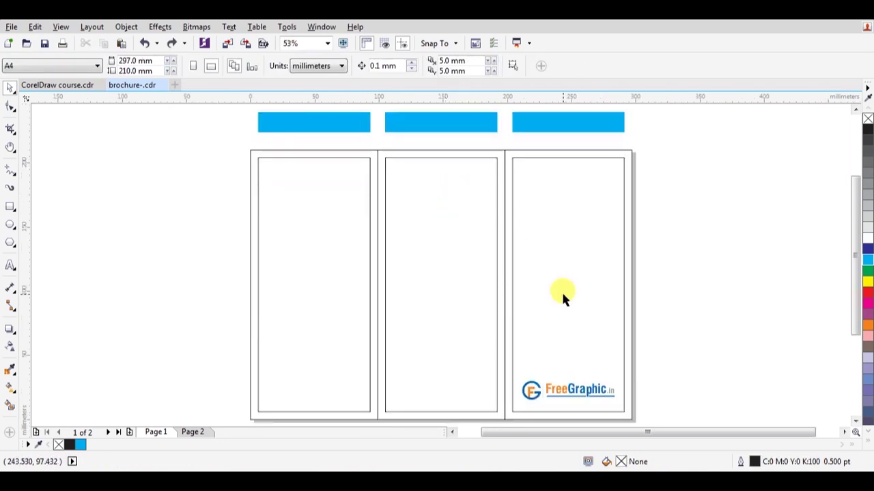
key("z")
left_click_drag(238, 143, 630, 349)
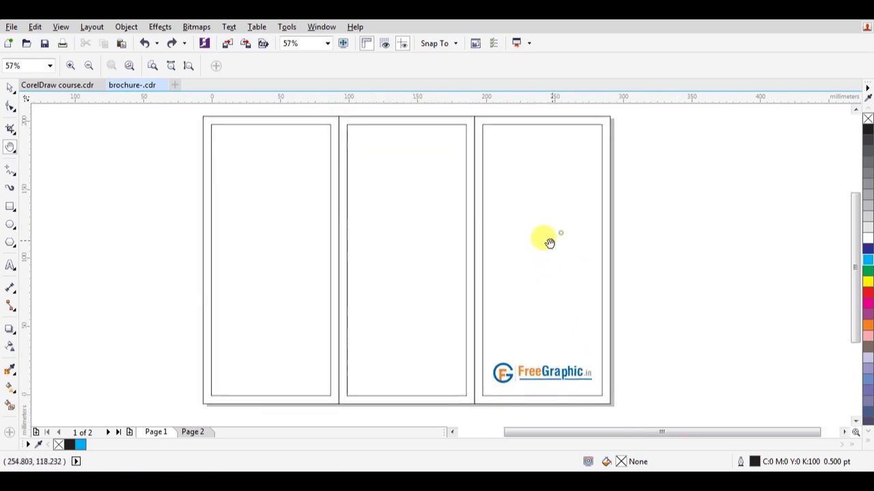
key("space")
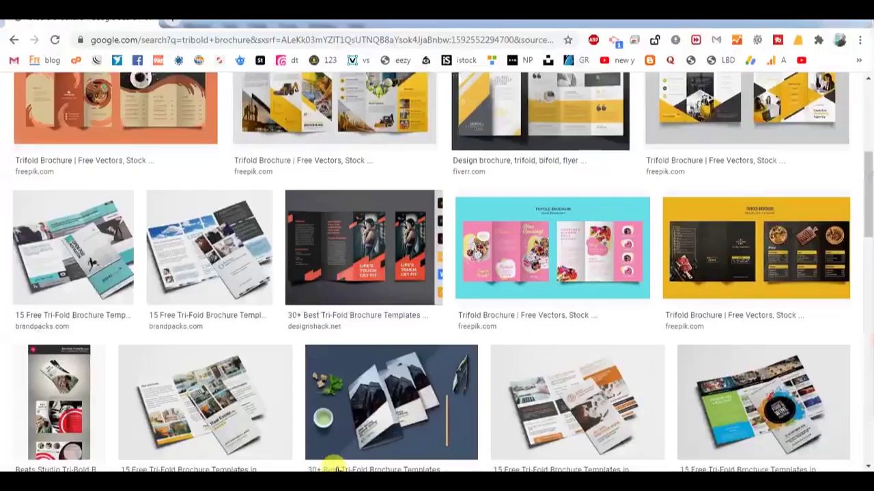
scroll(380, 235, "down", 4)
scroll(380, 235, "down", 10)
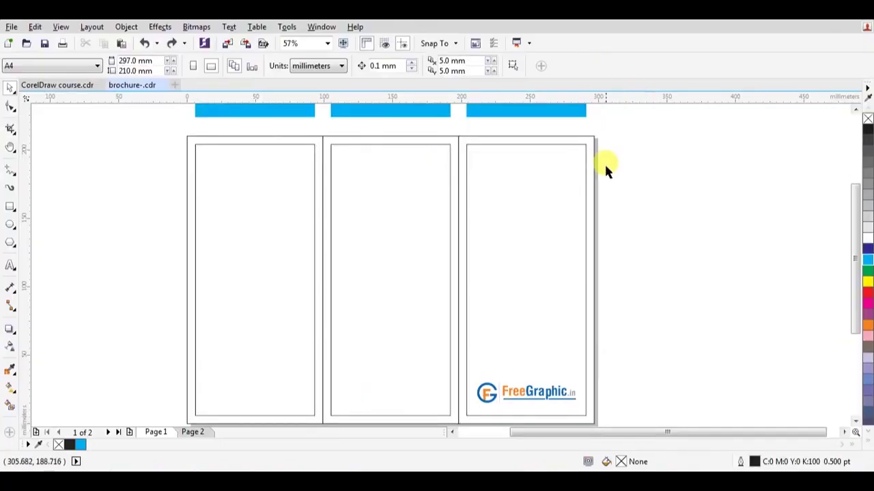
Step: Draw a guide circle and position it over the panels
key("z")
left_click(11, 223)
left_click_drag(634, 127, 474, 286)
key("space")
left_click_drag(558, 208, 203, 373)
left_click(674, 358)
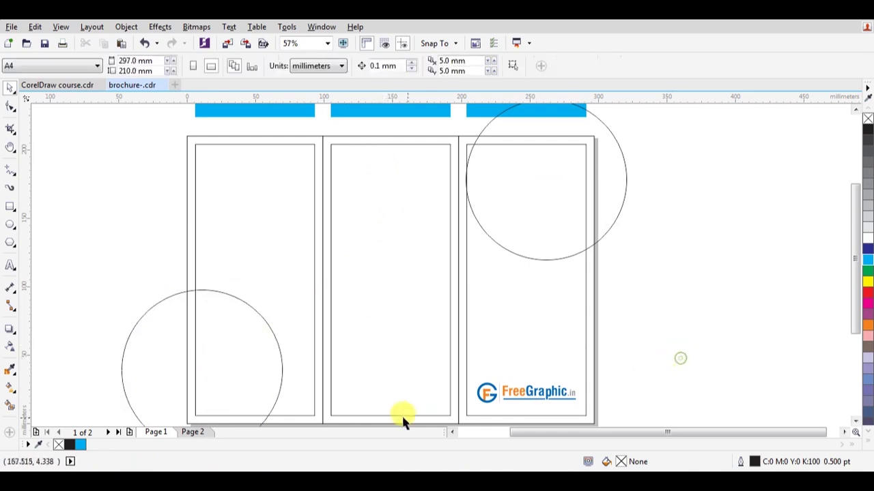
Step: Add a small 'dummy text' label near the bottom of the middle panel
key("F8")
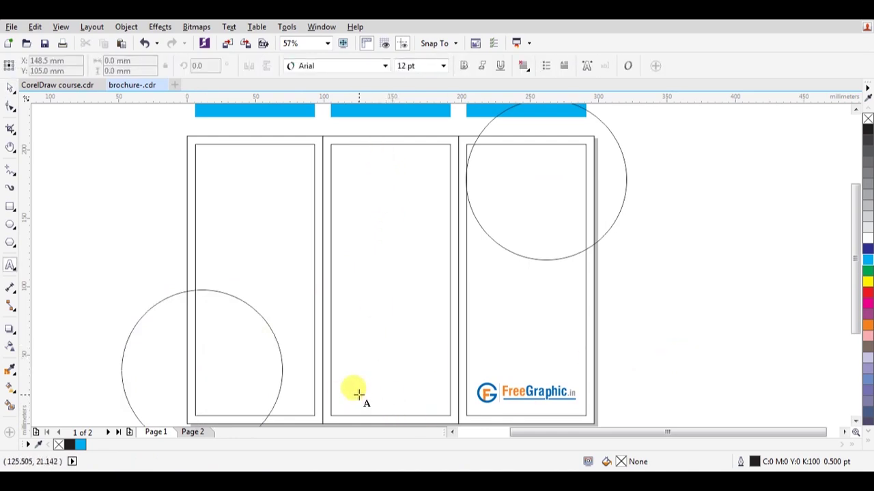
left_click(356, 394)
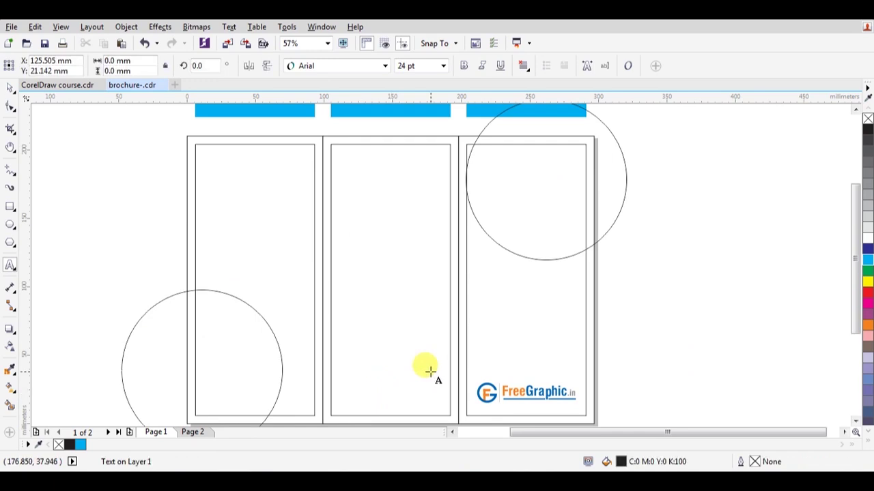
type("text")
key("ctrl+space")
key("F8")
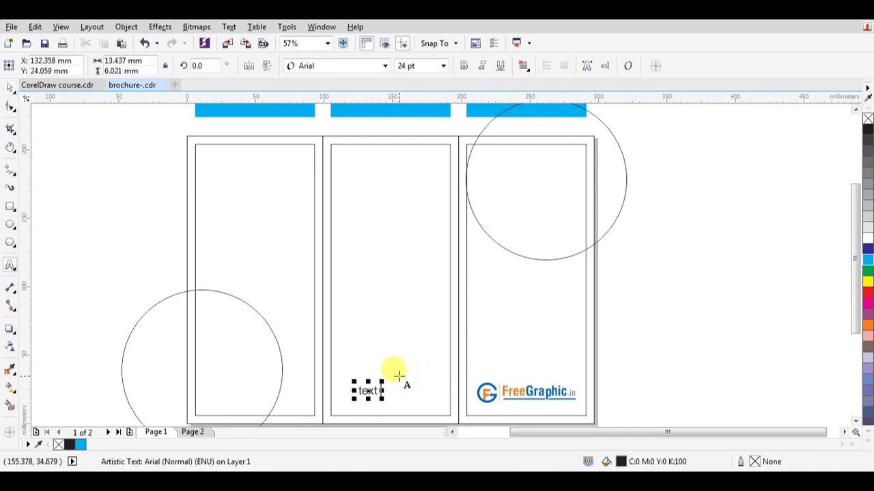
type("du")
key("BackSpace")
type("ummy")
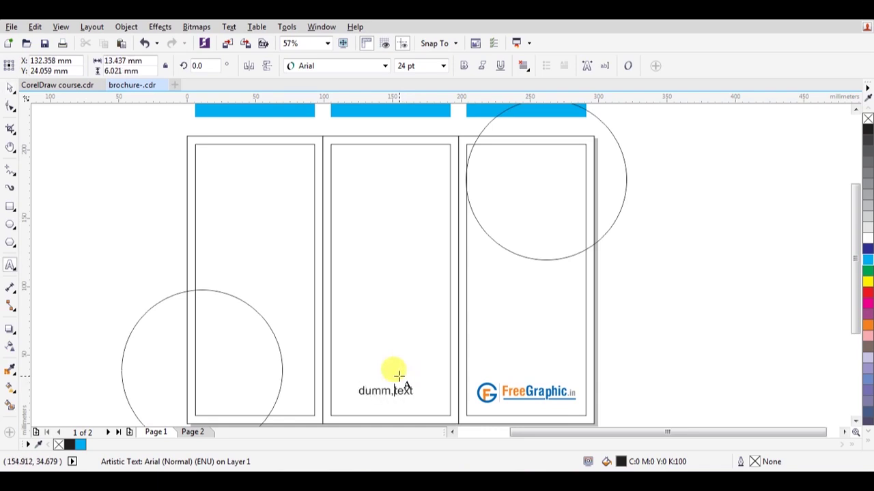
key("ctrl+space")
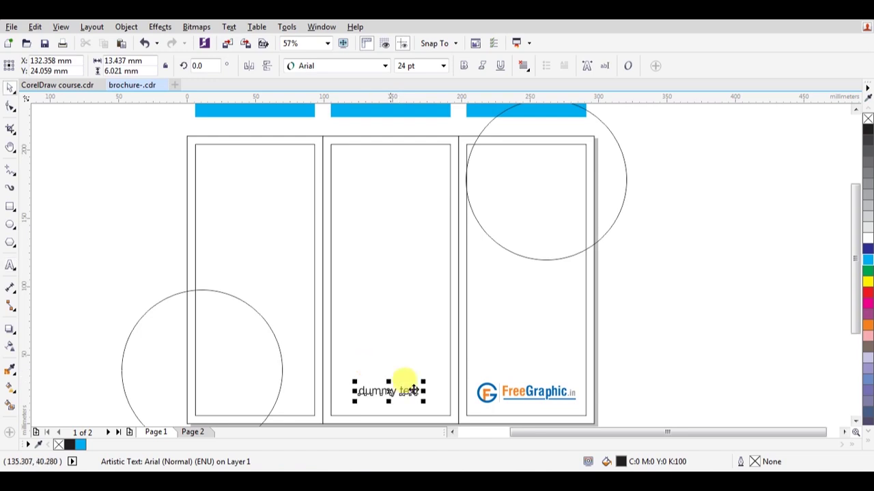
left_click_drag(424, 382, 384, 394)
left_click(648, 290)
scroll(652, 288, "down", 2)
key("z")
left_click_drag(347, 172, 653, 400)
key("space")
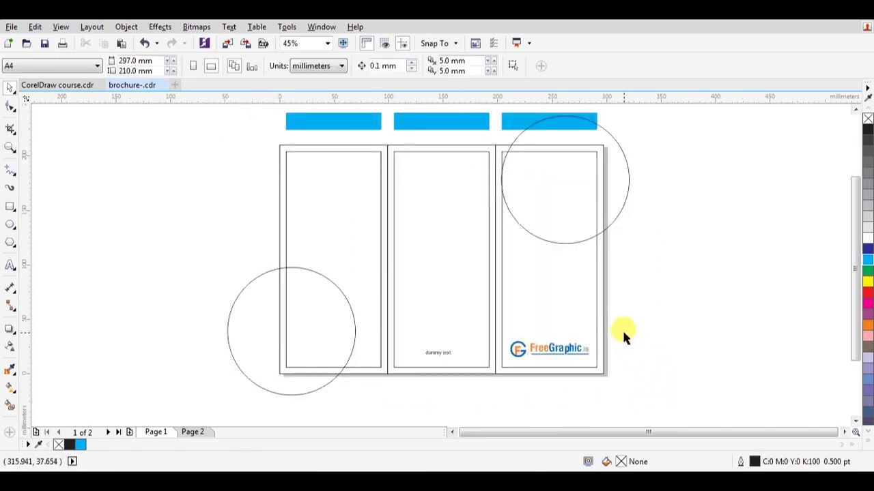
key("h")
left_click_drag(511, 293, 489, 316)
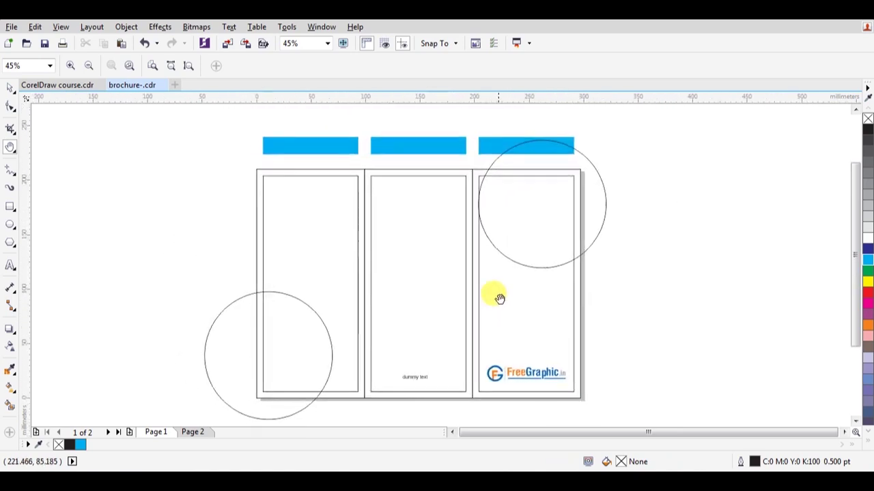
key("z")
left_click_drag(220, 151, 636, 221)
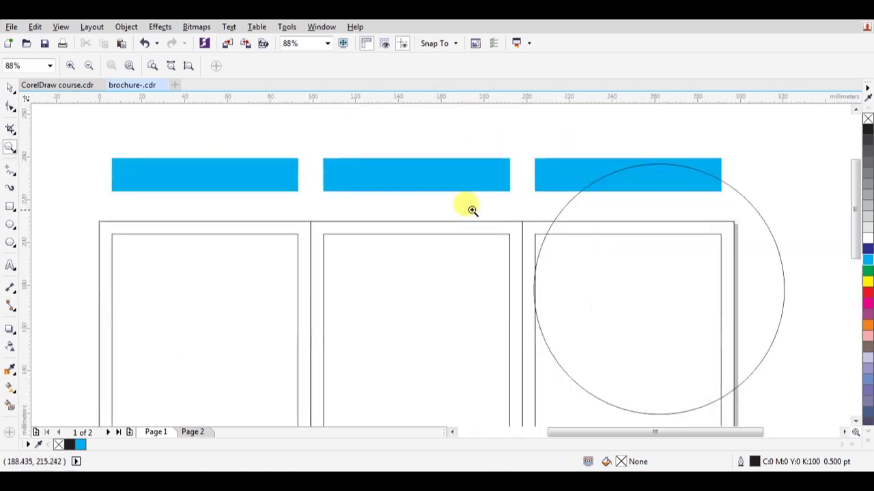
right_click(401, 241)
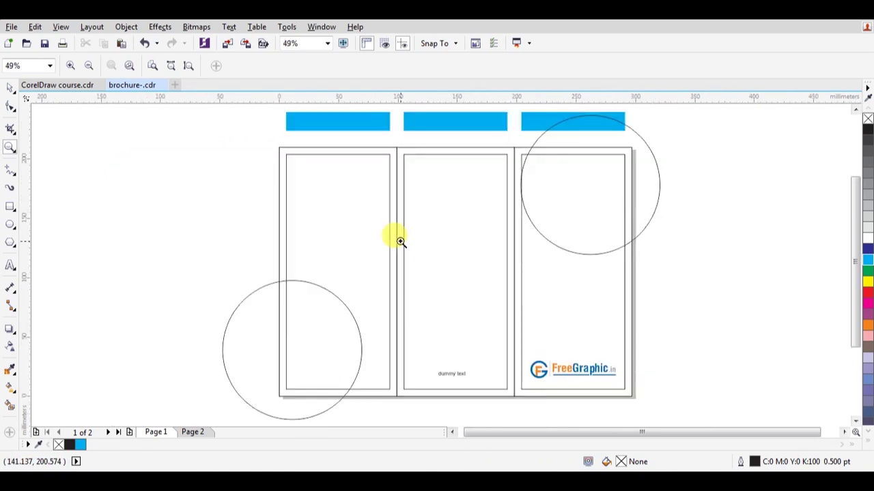
right_click(460, 249)
key("h")
left_click_drag(528, 244, 538, 271)
scroll(541, 271, "up", 1)
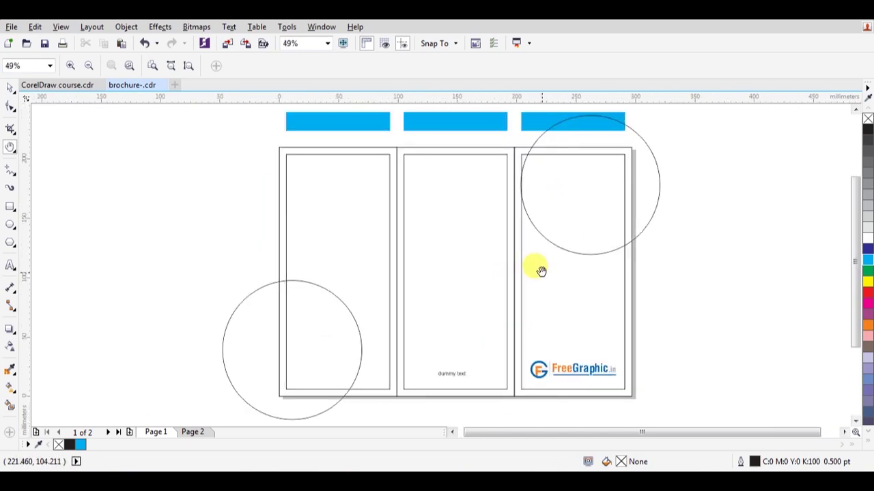
left_click_drag(541, 268, 524, 277)
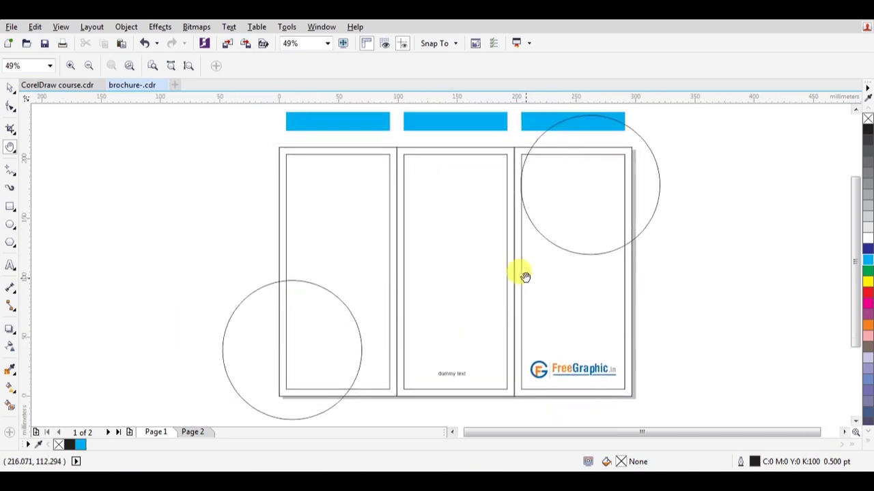
key("space")
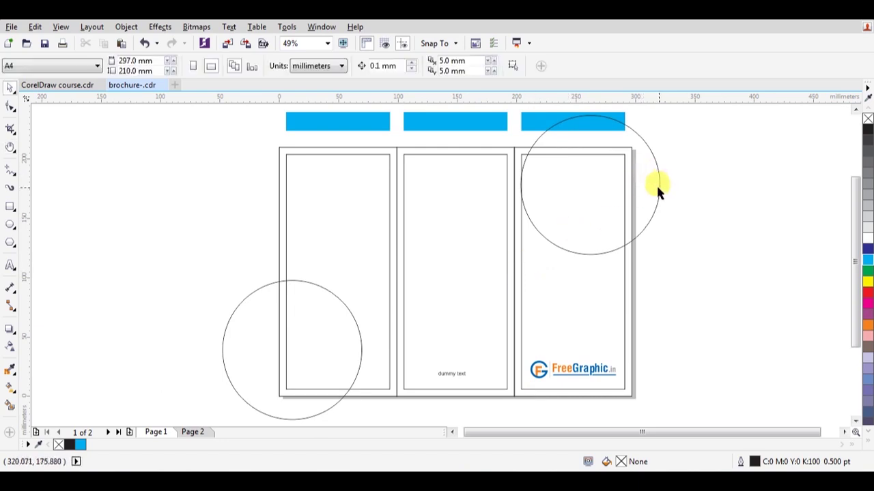
Step: Fill the three panel rectangles with light blue C10 M0 Y0 K0
left_click(375, 147)
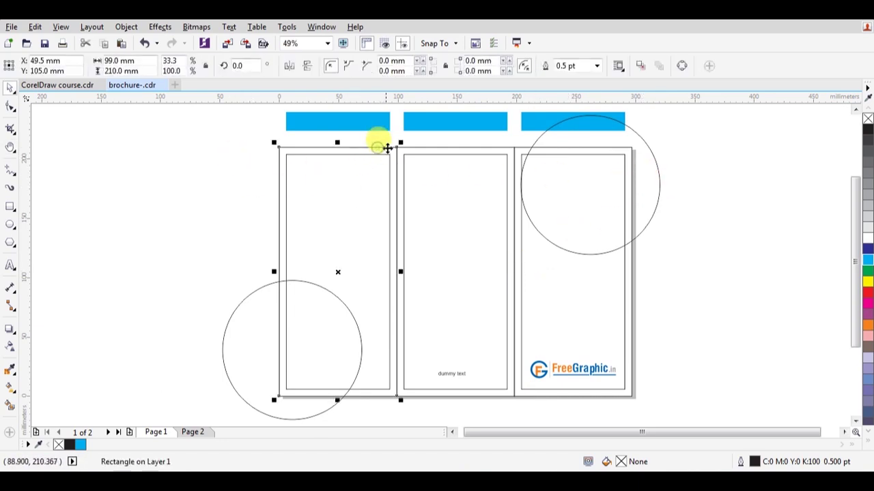
left_click(440, 150, "shift")
left_click(551, 148, "shift")
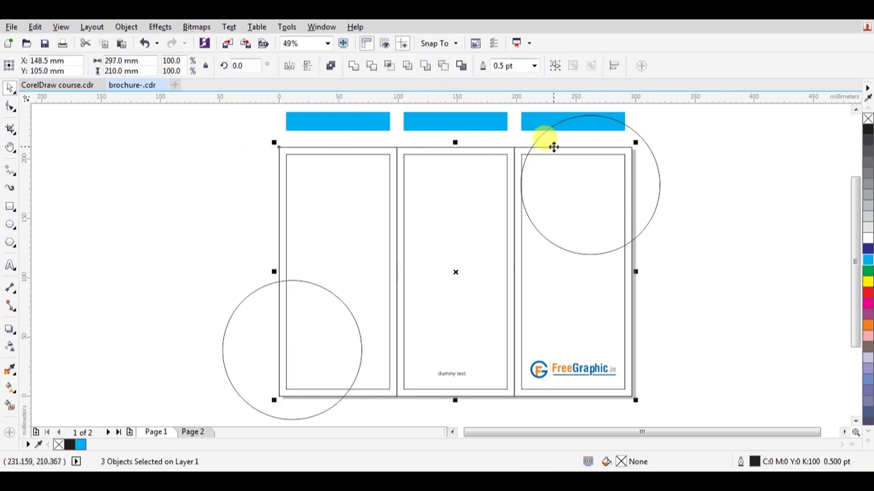
left_click(867, 261)
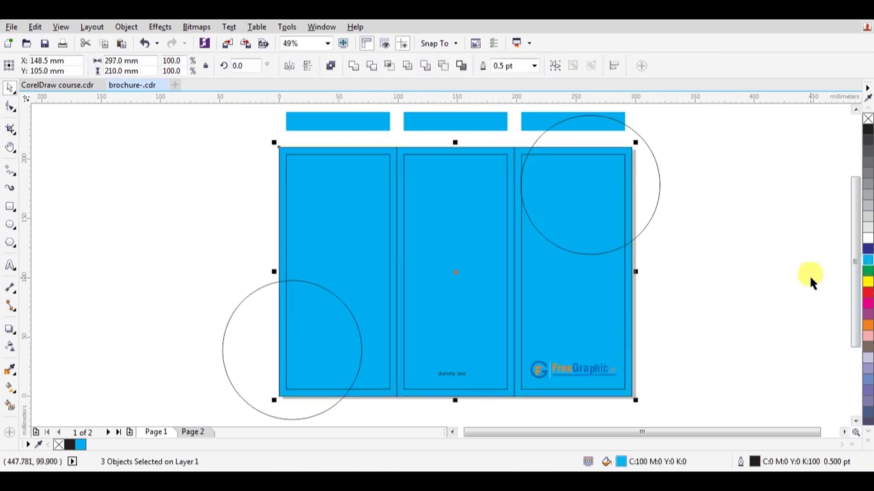
key("shift+F11")
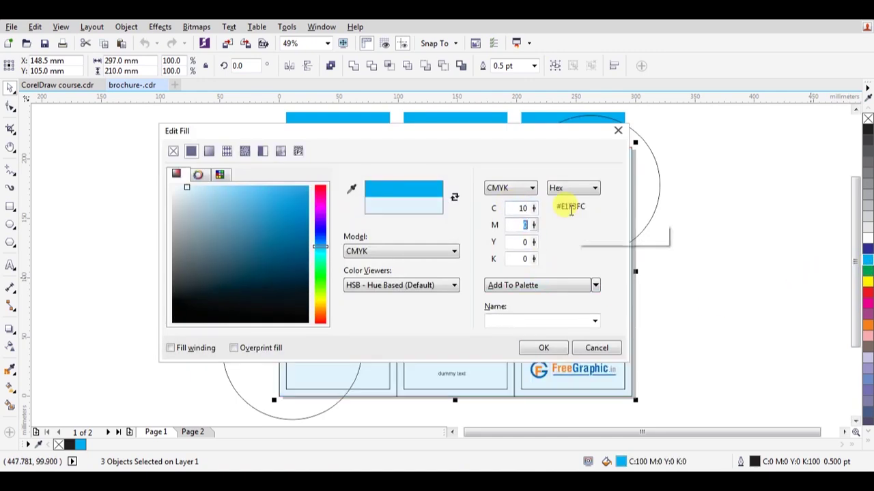
key("Return")
left_click(665, 206)
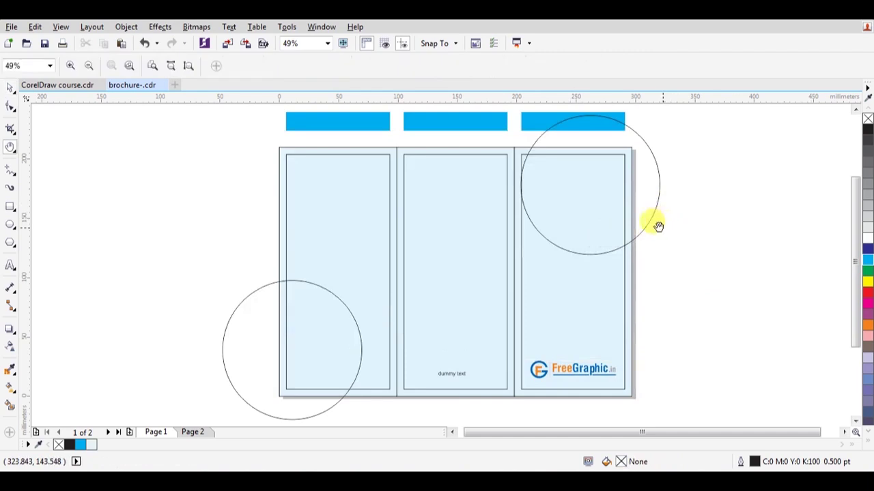
Step: Nudge the guide circles slightly into place
scroll(635, 219, "right", 2)
left_click_drag(610, 202, 612, 198)
left_click_drag(222, 292, 223, 289)
key("z")
left_click_drag(189, 140, 673, 323)
key("space")
left_click(325, 125)
left_click(262, 123, "shift")
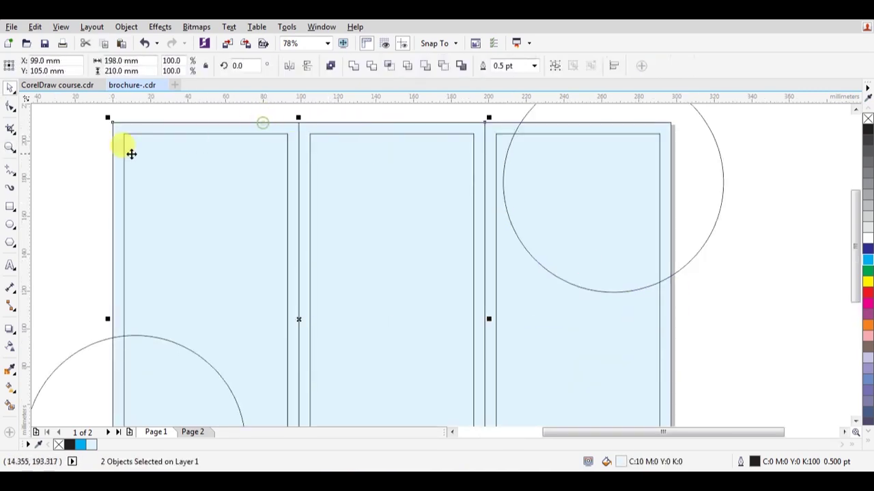
key("Escape")
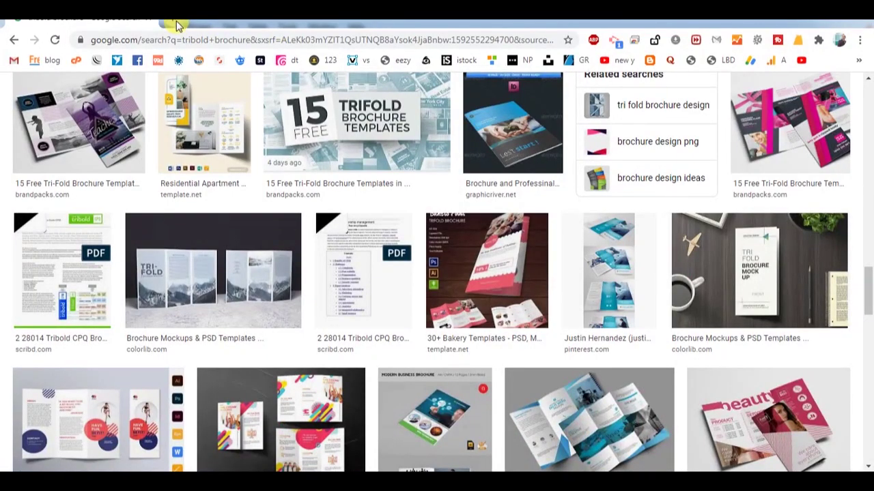
Step: Search 'dummy text' in a new Chrome tab and open the lipsum.com Lorem Ipsum site
left_click(176, 25)
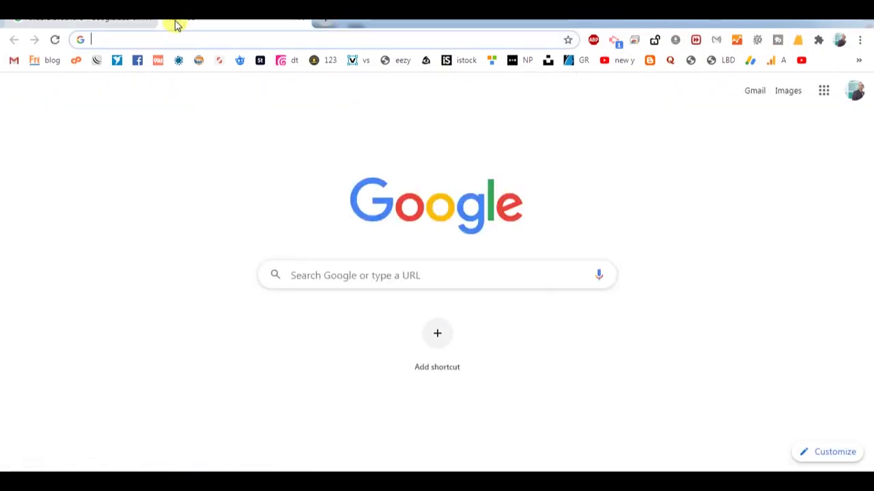
type("dmm")
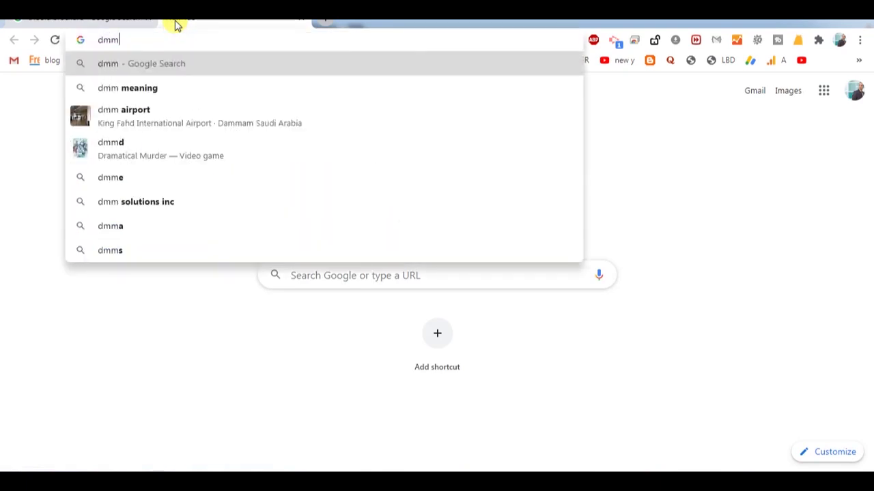
key("BackSpace")
key("BackSpace")
type("ummy")
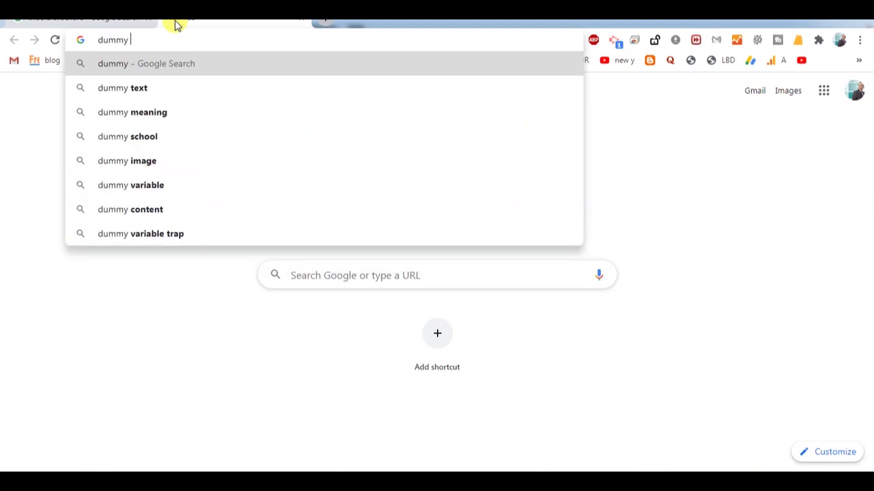
key("Down")
key("Return")
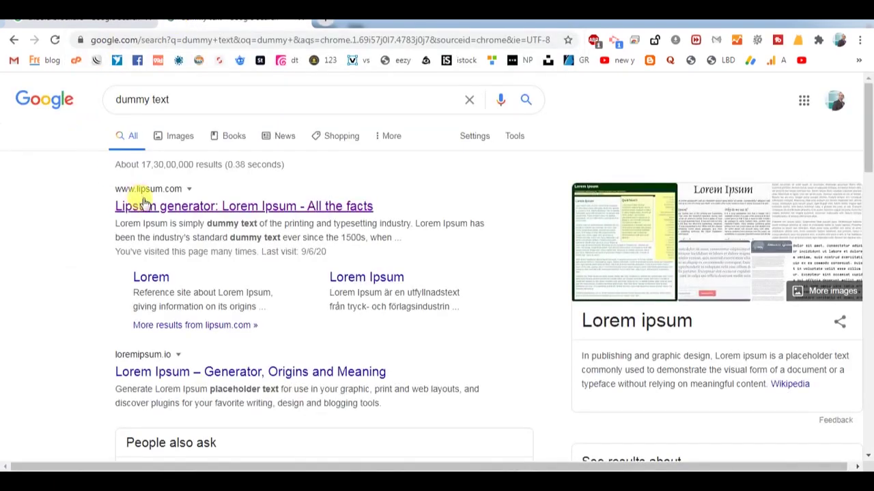
left_click(142, 201)
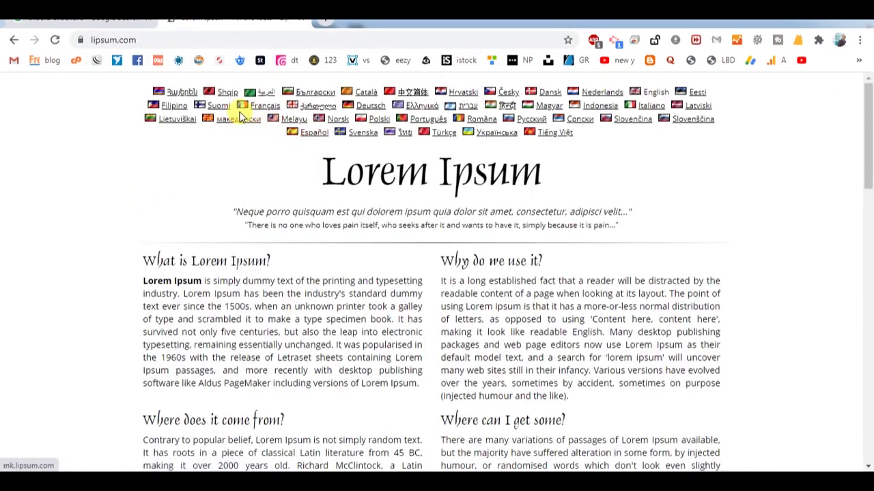
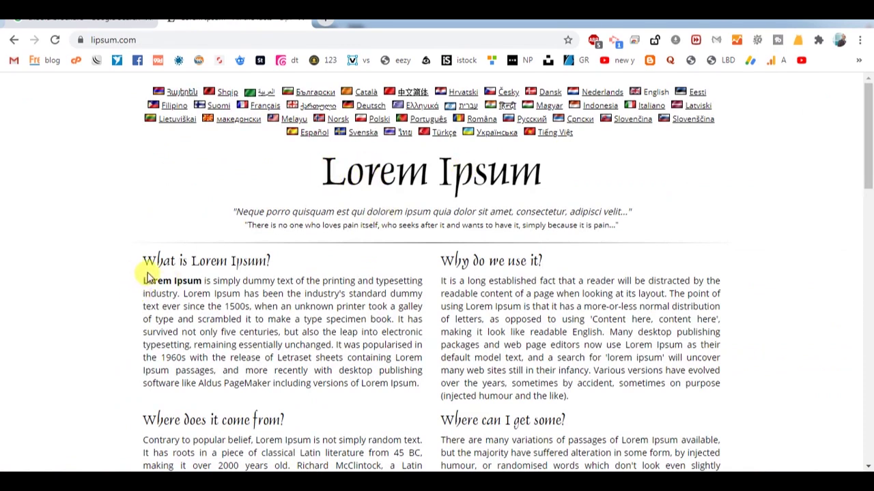
Step: Copy lipsum.com's 'What is Lorem Ipsum?' heading and first paragraph, then return to brochure.cdr
left_click_drag(144, 260, 406, 381)
key("ctrl+c")
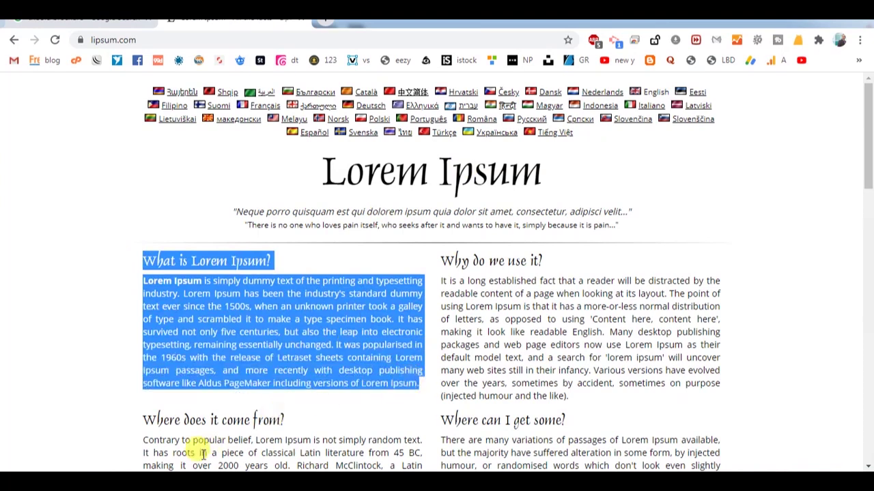
left_click(172, 470)
left_click(247, 424)
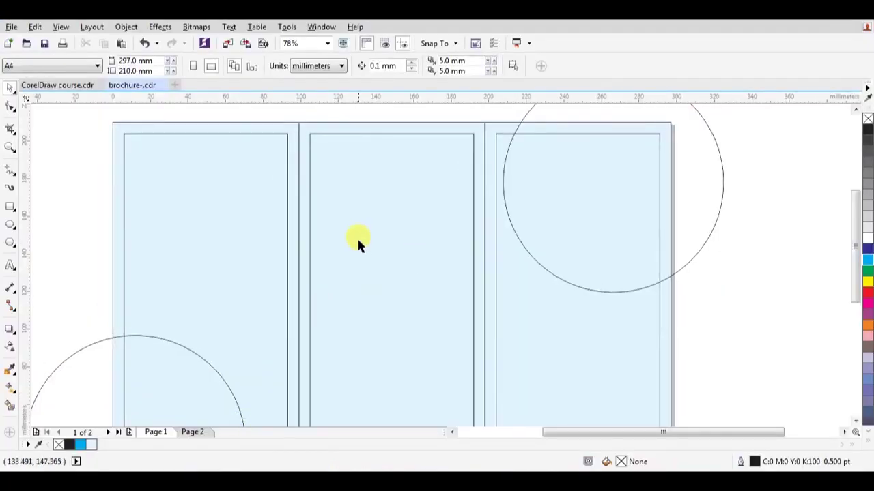
Step: Paste the Lorem Ipsum text into a new paragraph text frame in the left panel
key("F8")
left_click_drag(131, 158, 275, 322)
key("ctrl+v")
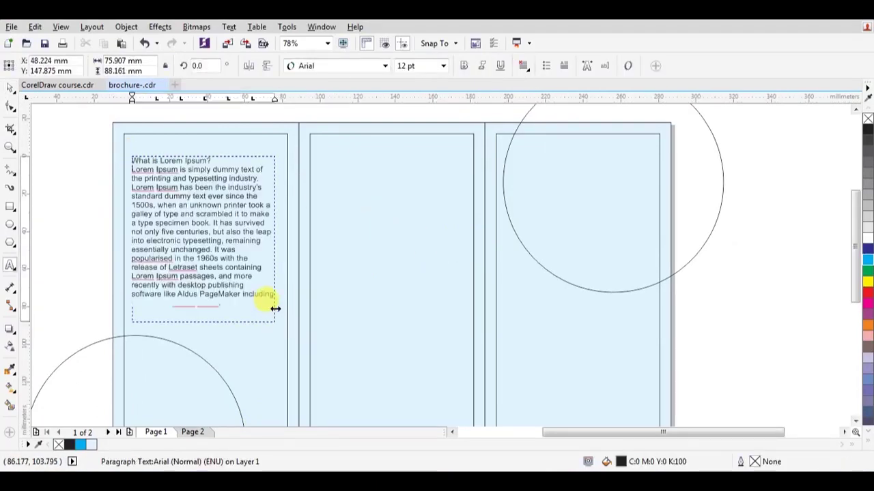
Step: Make the 'What is Lorem Ipsum?' heading 22 pt bold dark blue
key("z")
left_click_drag(75, 137, 423, 210)
left_click_drag(368, 242, 163, 241)
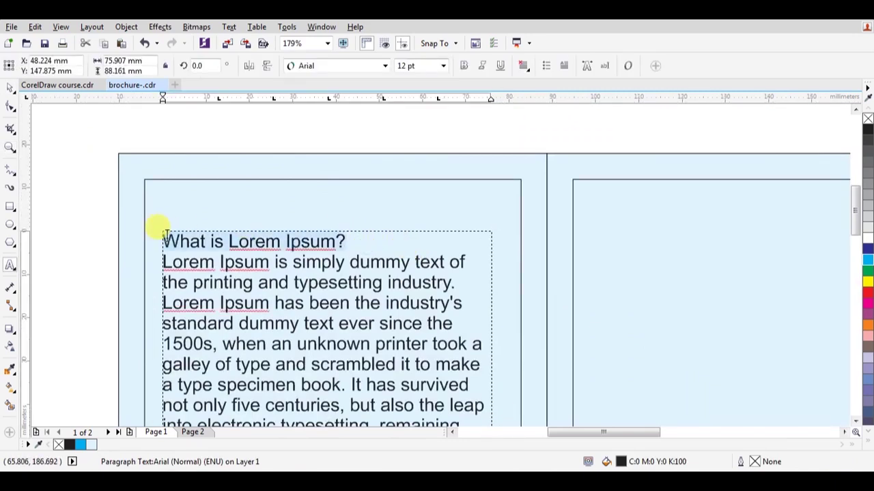
key("ctrl+KP_6")
key("ctrl+KP_6")
key("ctrl+KP_6")
key("ctrl+KP_6")
key("ctrl+KP_6")
key("ctrl+KP_6")
key("ctrl+KP_6")
key("ctrl+KP_6")
key("ctrl+KP_6")
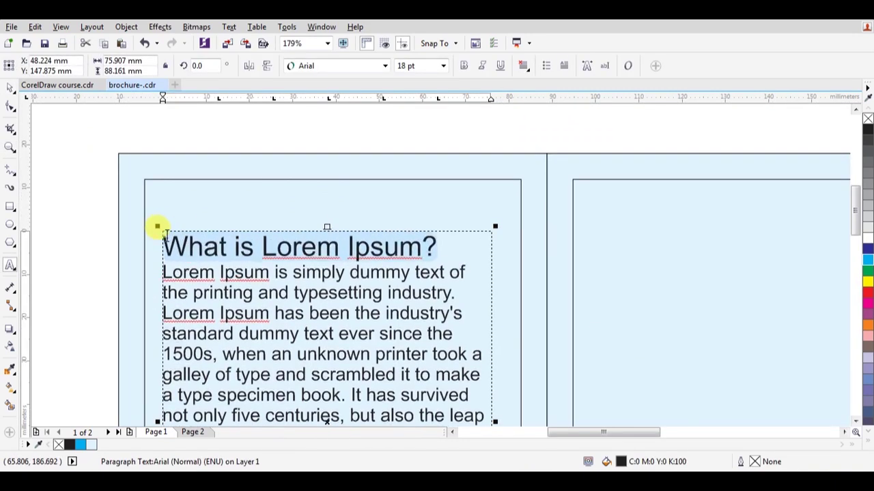
key("ctrl+KP_6")
key("ctrl+b")
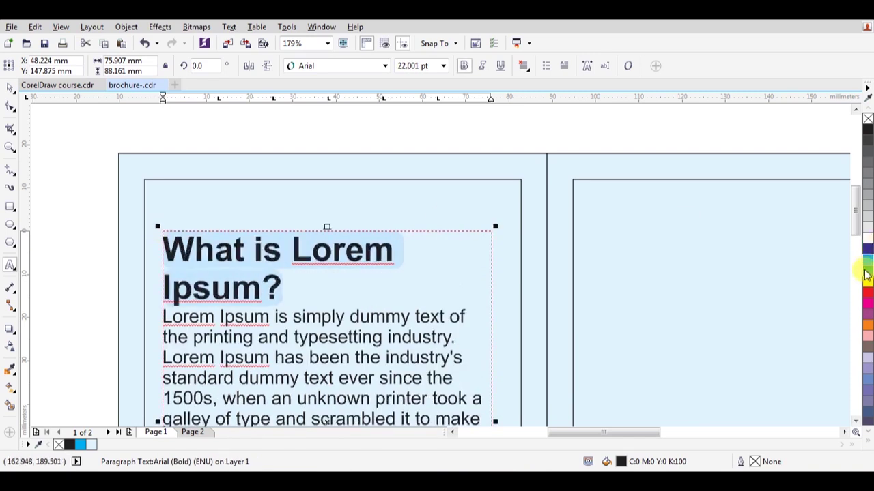
left_click(868, 251)
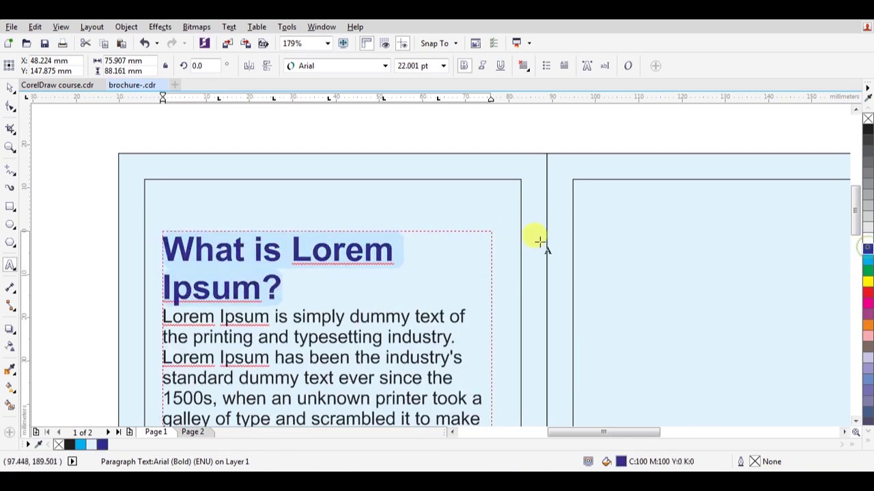
key("ctrl+space")
Step: Move the text frame up and lengthen it to show the full paragraph
left_click_drag(364, 248, 358, 226)
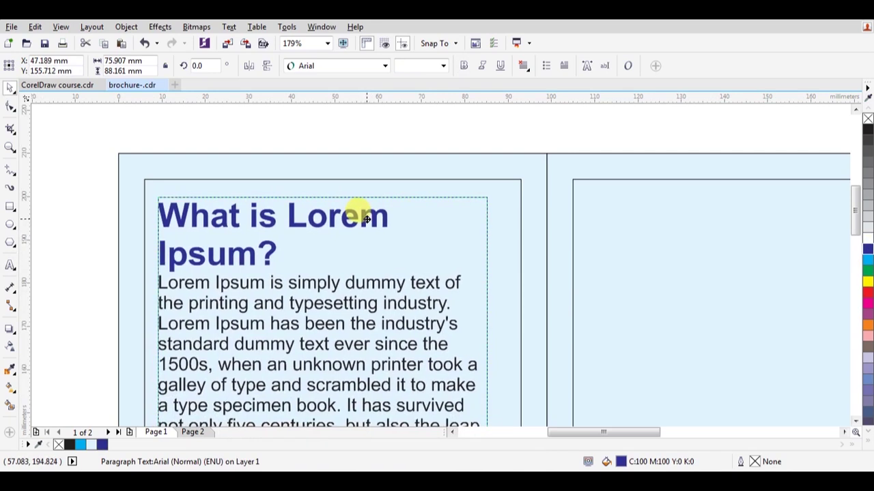
key("F4")
left_click_drag(332, 267, 332, 287)
left_click(249, 295)
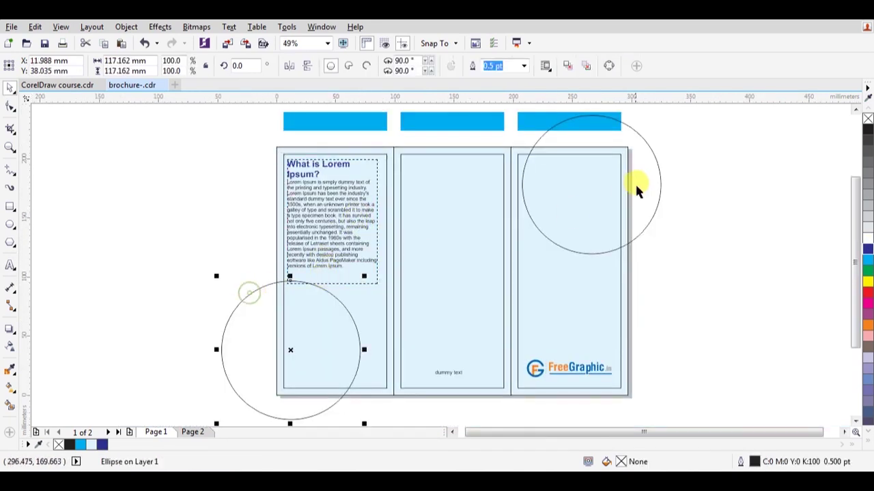
left_click(656, 168)
key("z")
left_click_drag(218, 140, 722, 259)
key("space")
left_click(67, 189)
left_click(161, 252)
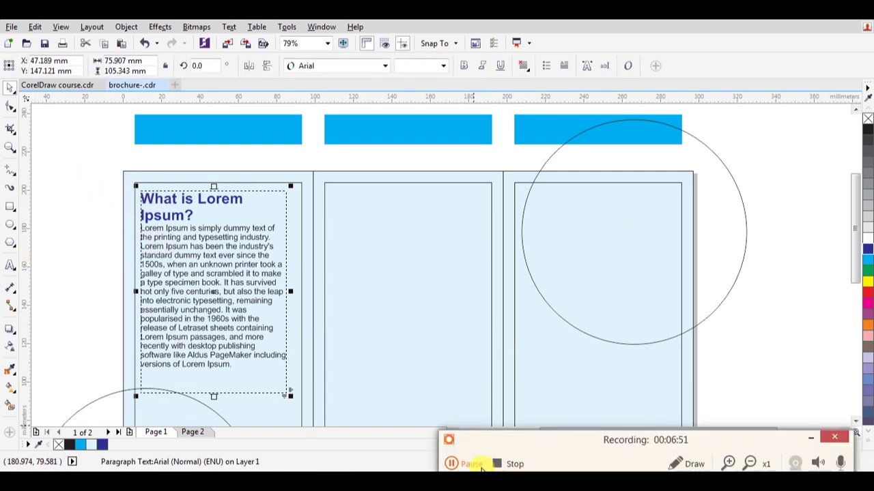
left_click(471, 464)
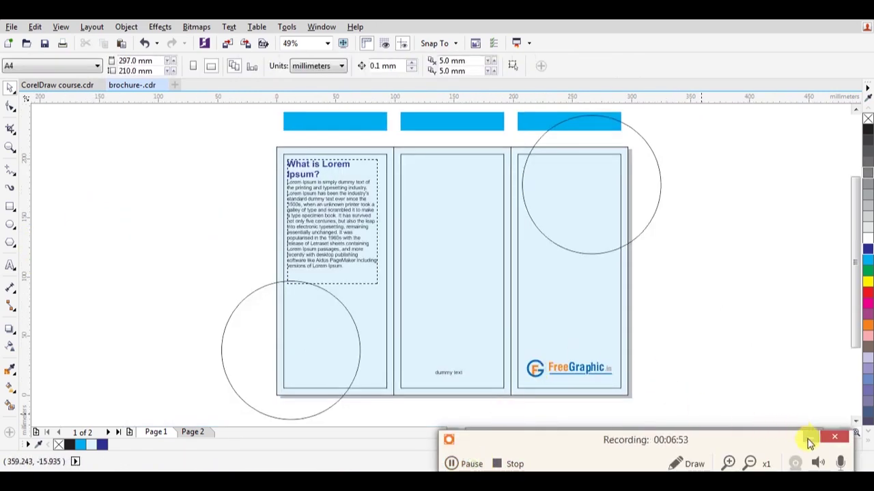
left_click(305, 189)
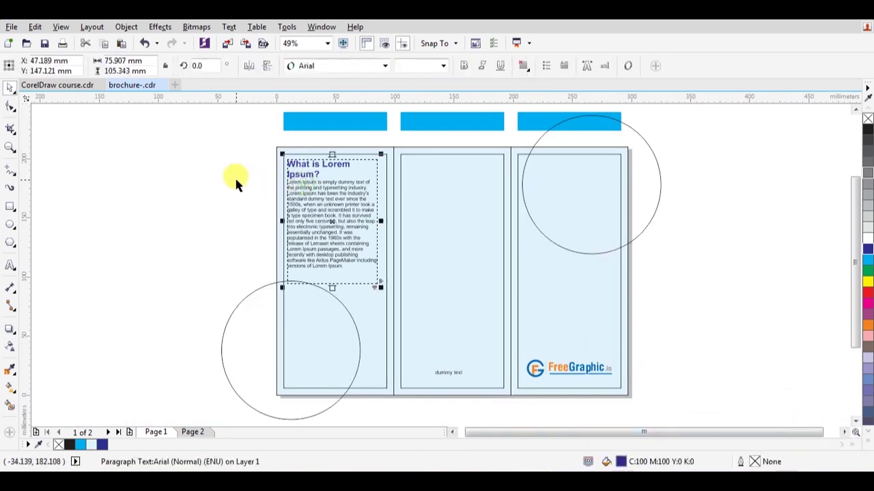
left_click(236, 179)
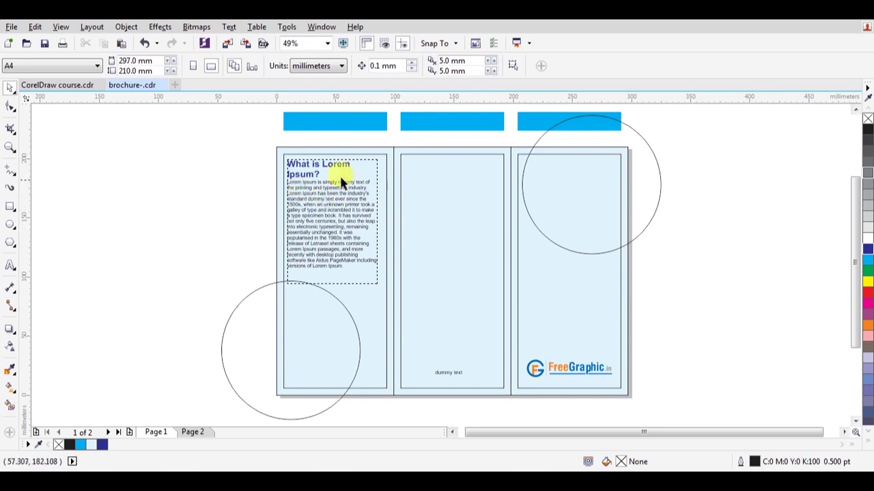
key("z")
left_click_drag(235, 137, 667, 401)
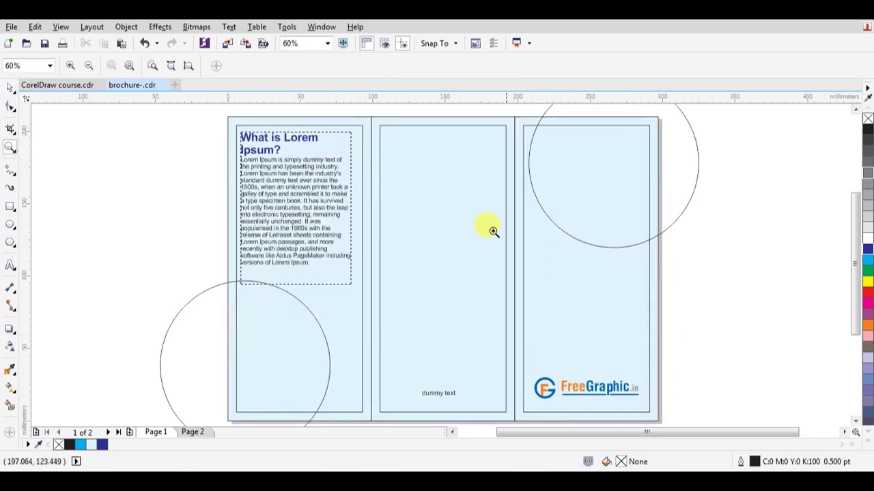
key("space")
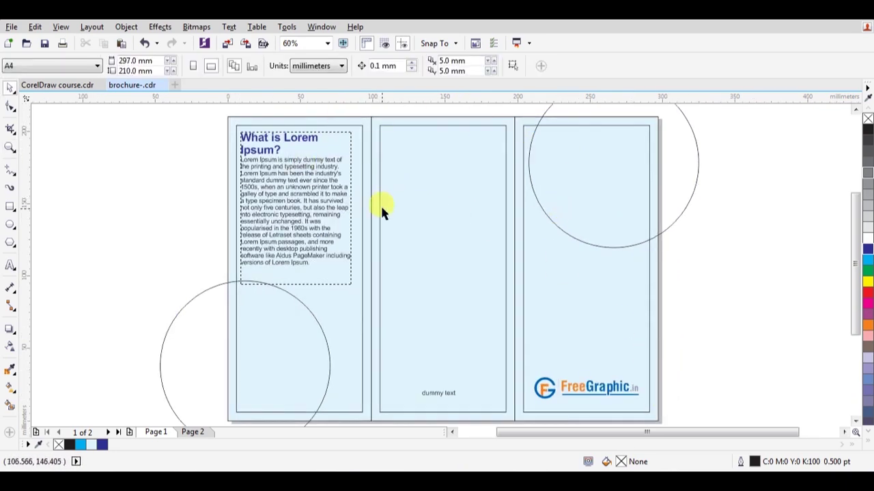
left_click(285, 202)
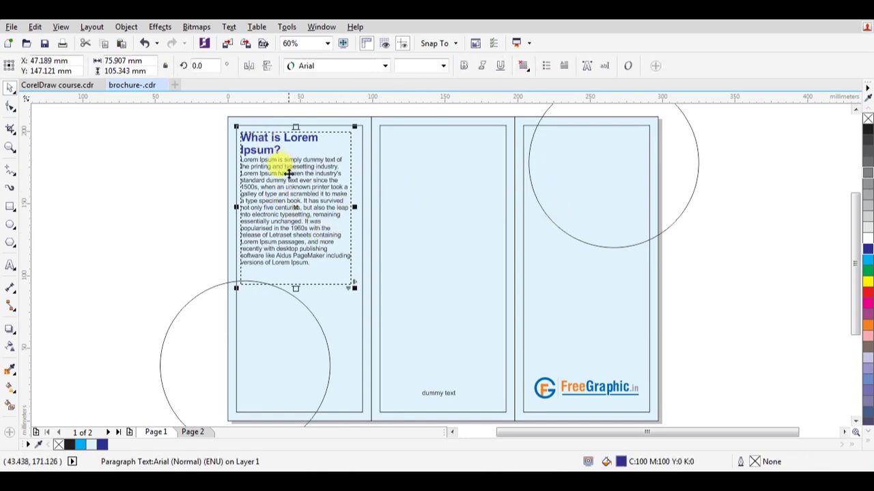
left_click(310, 157)
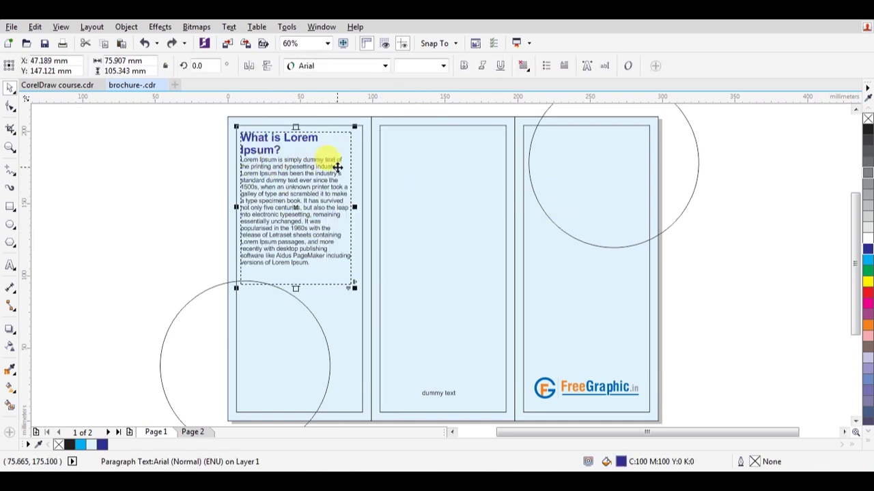
scroll(337, 166, "up", 2)
Step: Copy the text frame into the middle panel, centred under the middle blue bar
left_click(318, 132, "shift")
left_click(174, 148)
left_click_drag(261, 209, 382, 170)
left_click(402, 120, "shift")
key("c")
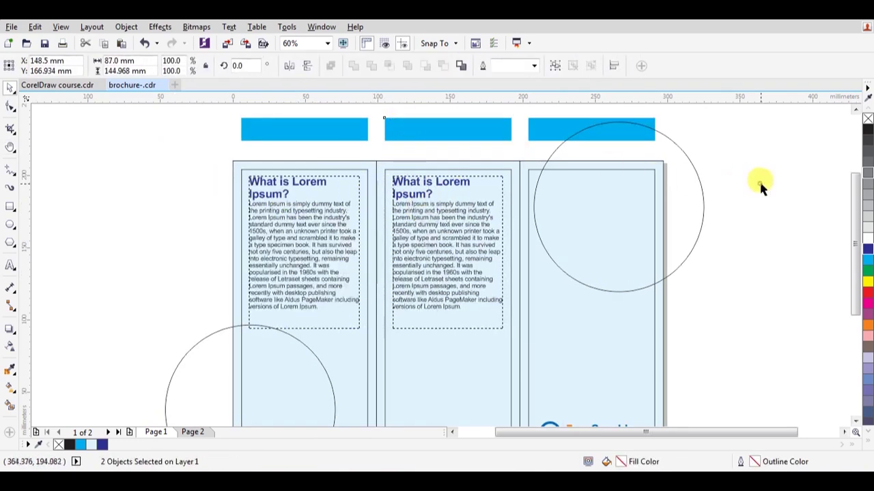
left_click(761, 184)
Step: Copy the text into the right panel, keeping only the heading 'What is Lorem Ipsum' without the question mark
scroll(611, 209, "down", 3)
left_click(399, 171)
left_click_drag(400, 171, 525, 222)
double_click(534, 175)
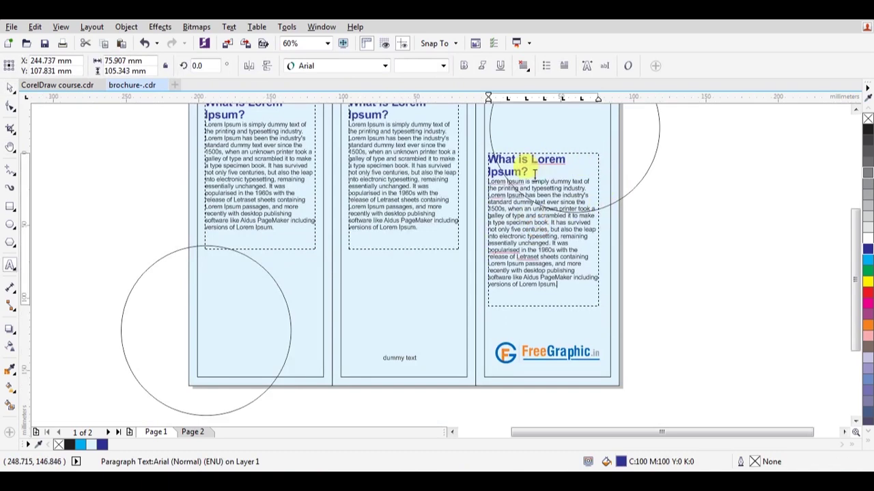
left_click_drag(535, 175, 603, 279)
key("Delete")
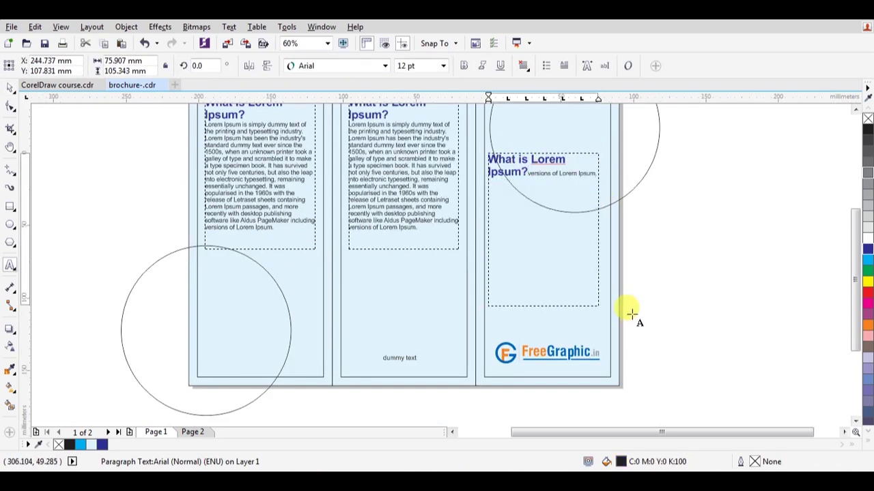
key("BackSpace")
type("m?")
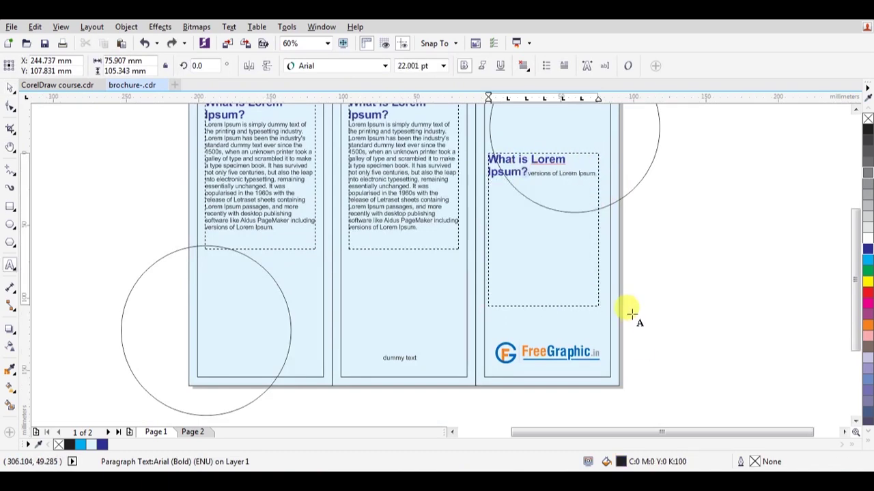
key("BackSpace")
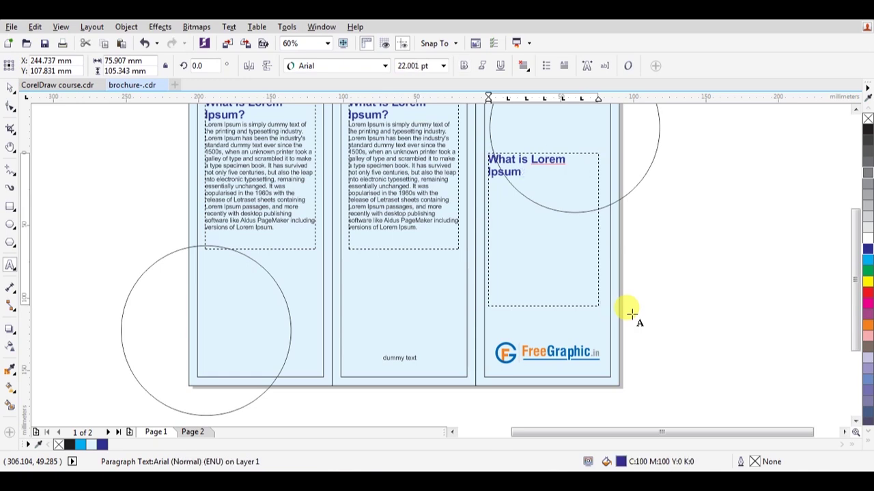
key("ctrl+space")
Step: Convert the right heading to artistic text, move it down, and break it onto two lines
scroll(630, 310, "down", 1)
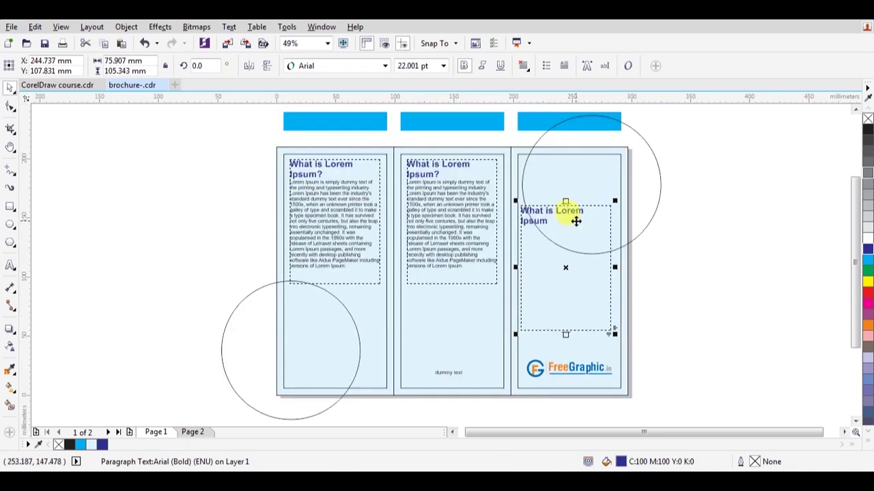
key("ctrl+F8")
left_click_drag(563, 214, 607, 310)
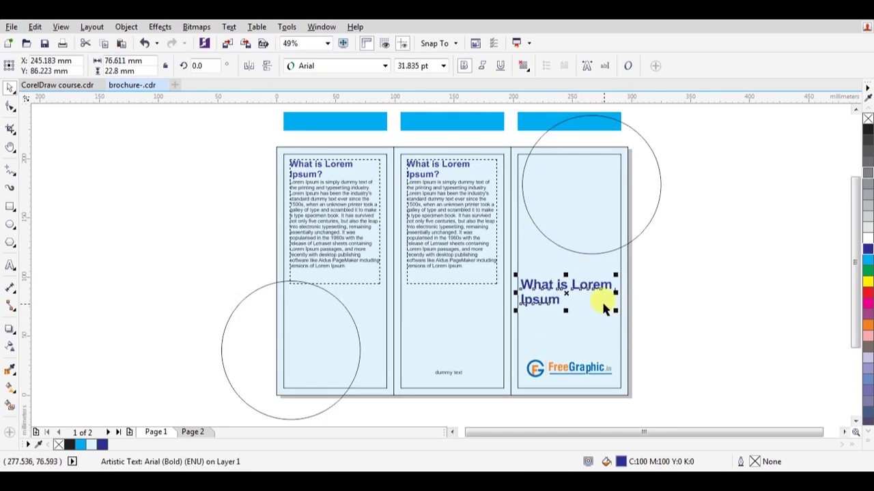
double_click(579, 285)
key("Return")
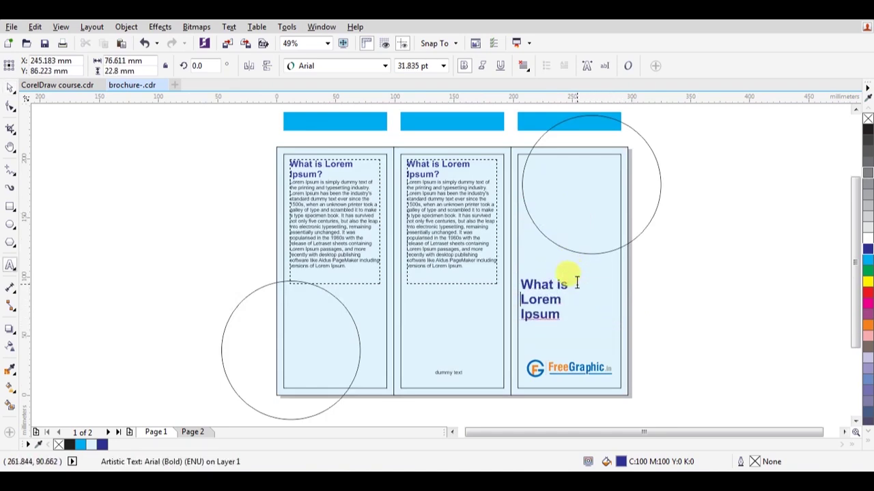
key("BackSpace")
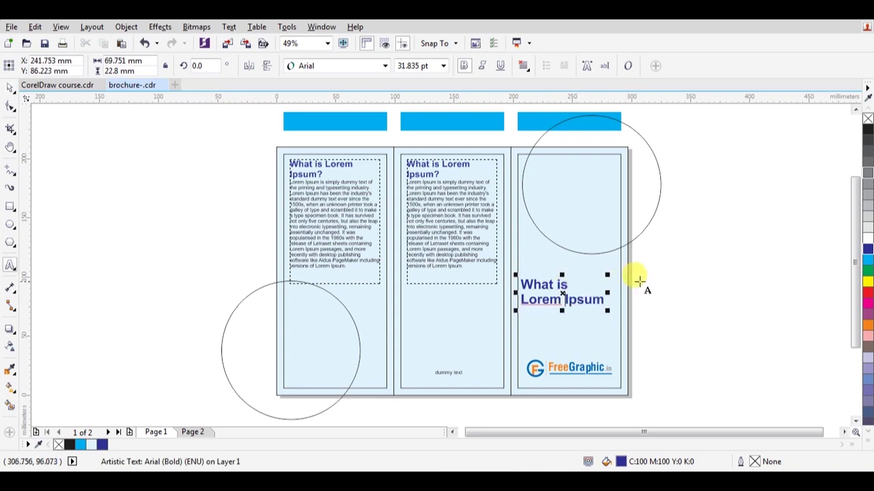
left_click(643, 280)
left_click_drag(450, 225, 451, 260)
left_click(250, 191)
key("z")
left_click_drag(242, 136, 676, 403)
key("space")
left_click(404, 117)
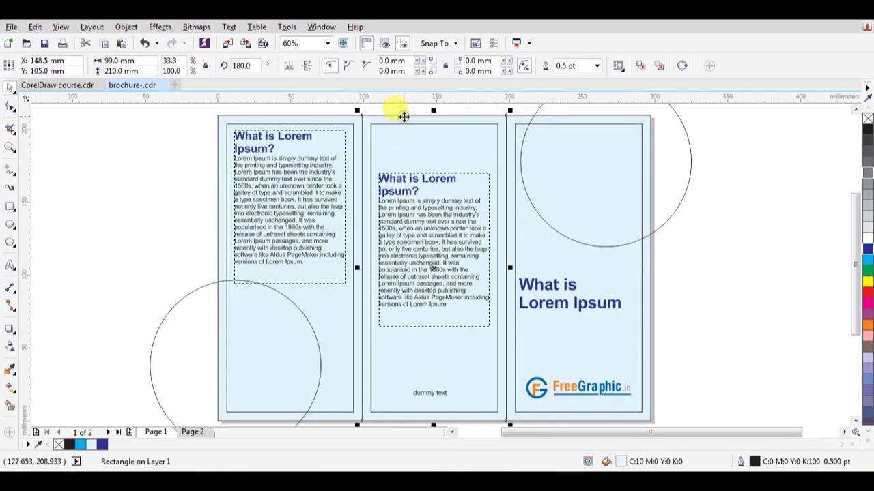
scroll(688, 195, "up", 2)
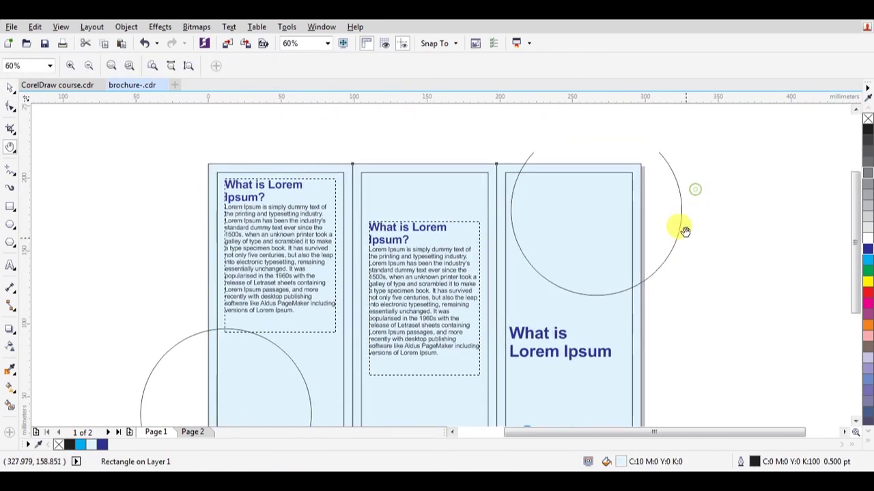
left_click(677, 195)
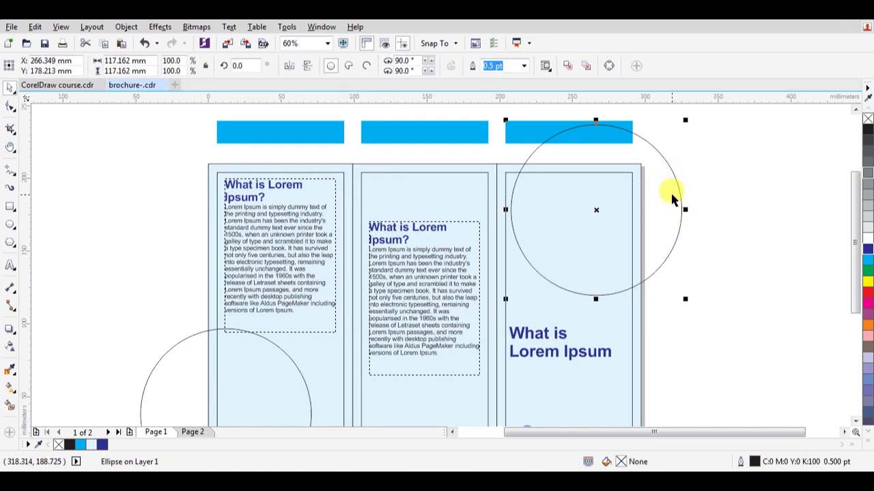
left_click(332, 468)
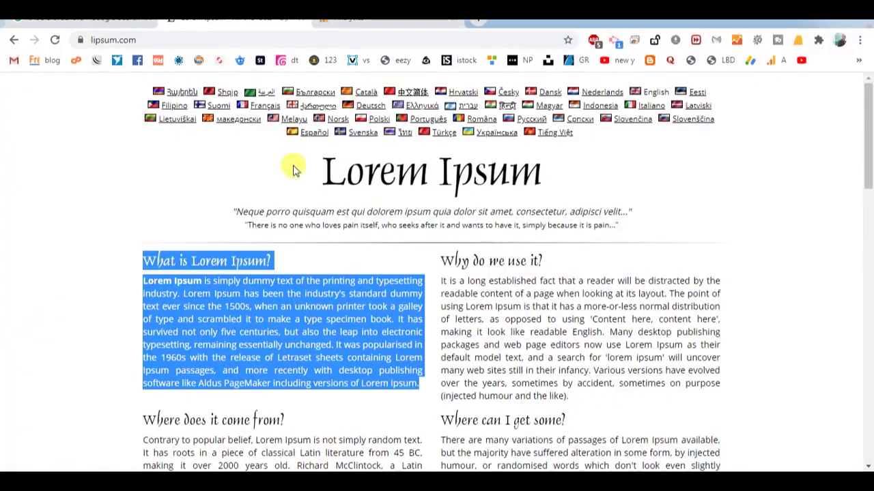
Step: Load freegraphic.in in a new tab and go to Nature Images
left_click(341, 17)
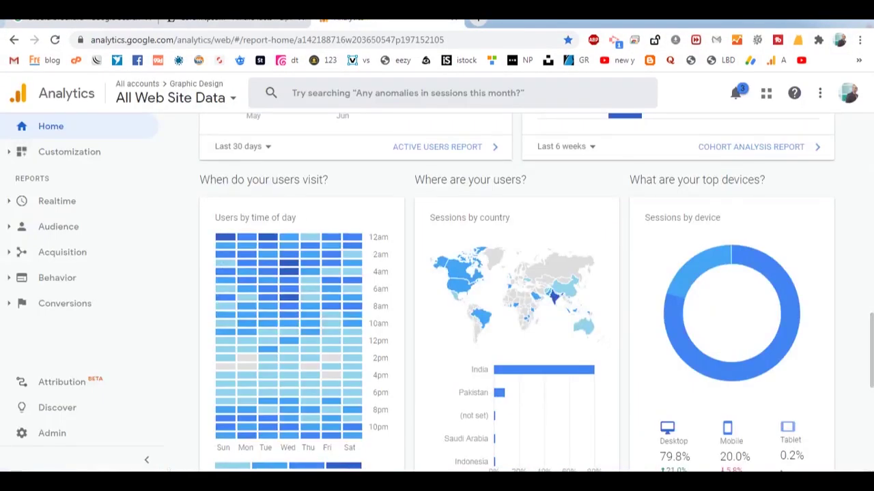
left_click(470, 22)
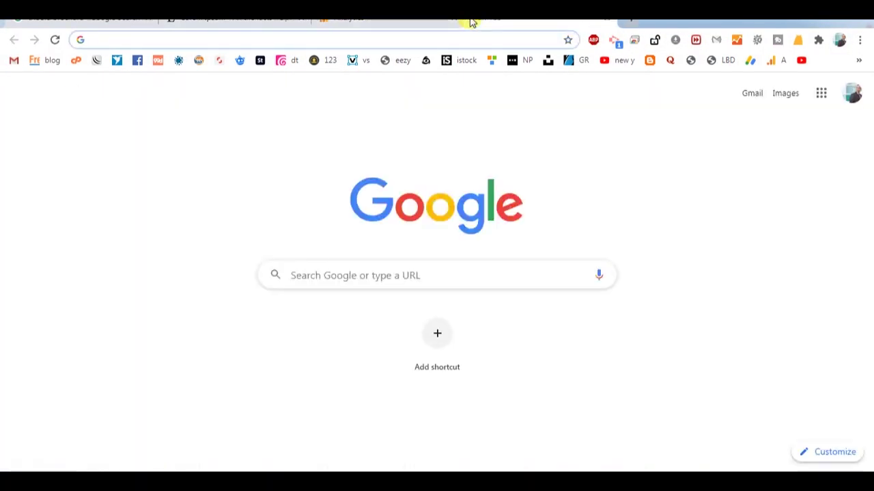
type("fre")
key("Return")
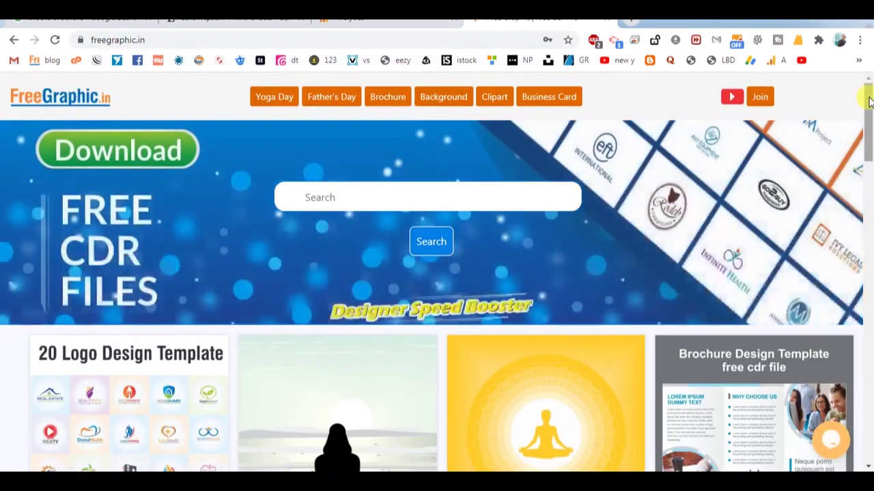
left_click_drag(868, 101, 867, 407)
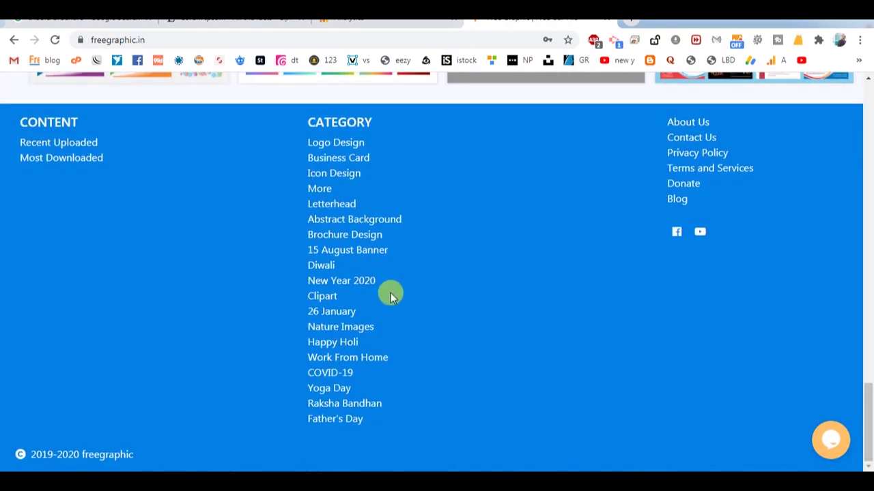
left_click(324, 329)
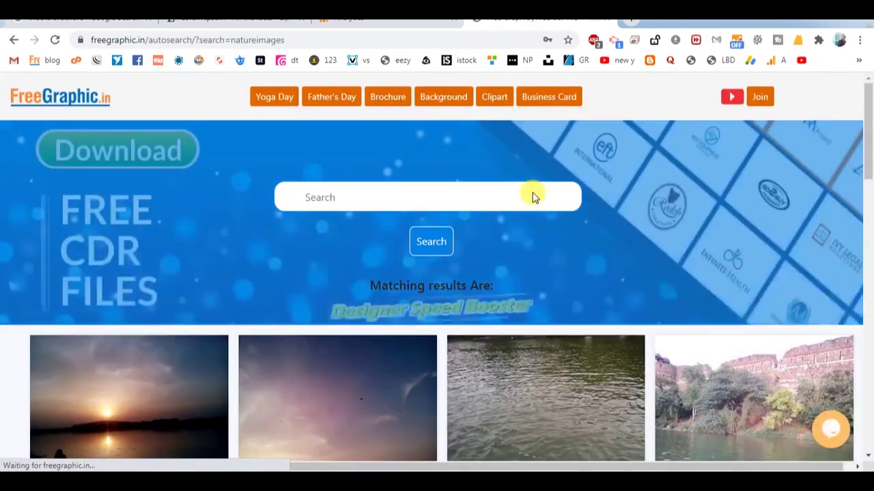
Step: Copy the 'Beautiful red orange flowers in park' photo and return to CorelDRAW
scroll(536, 209, "down", 10)
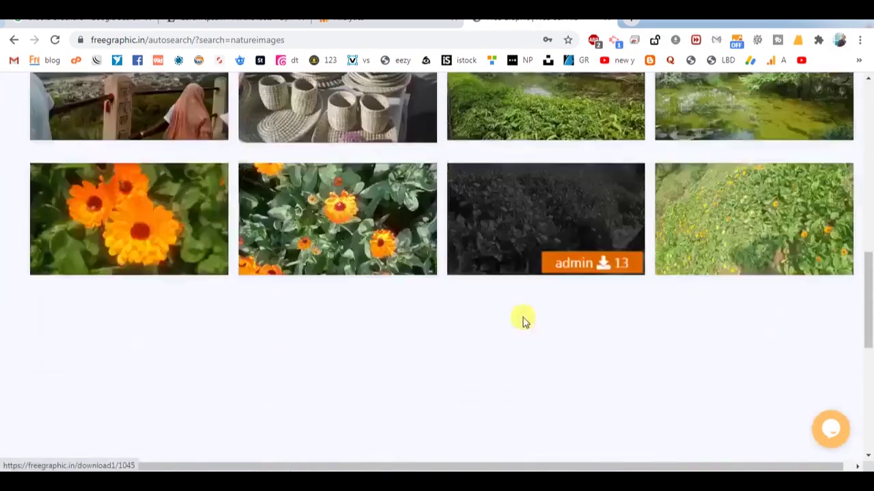
scroll(522, 321, "down", 1)
left_click(176, 133)
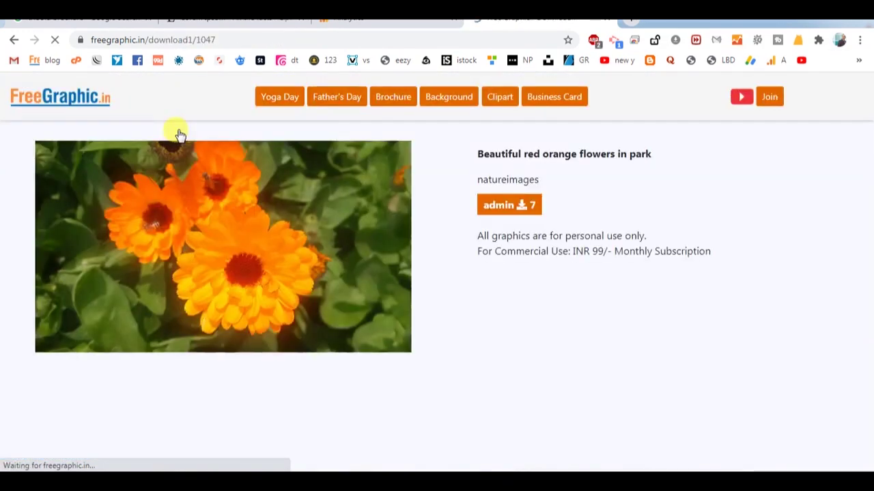
right_click(218, 200)
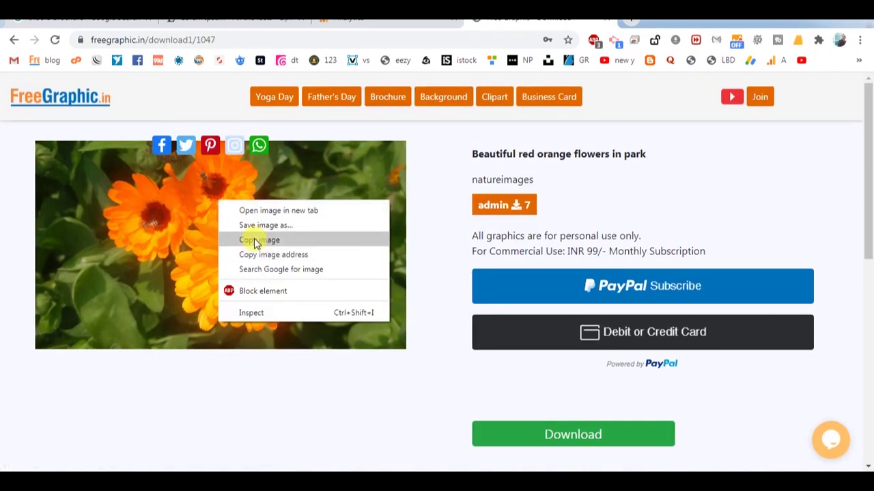
left_click(256, 240)
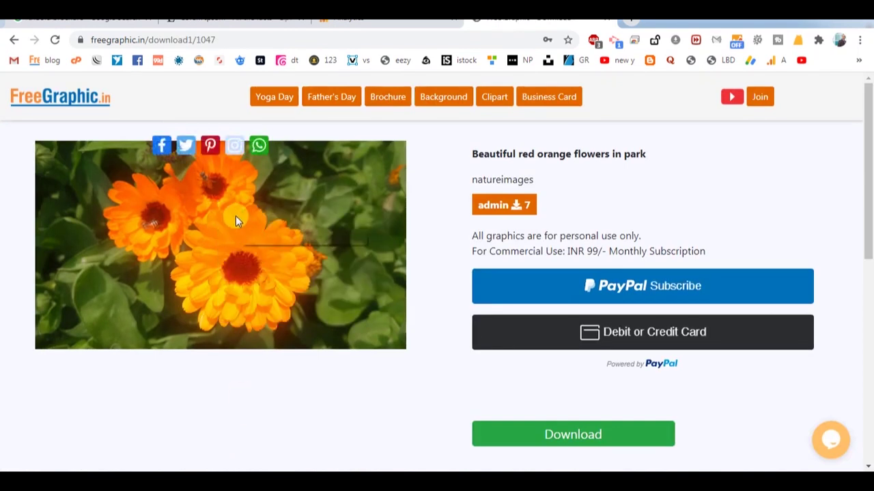
left_click(229, 432)
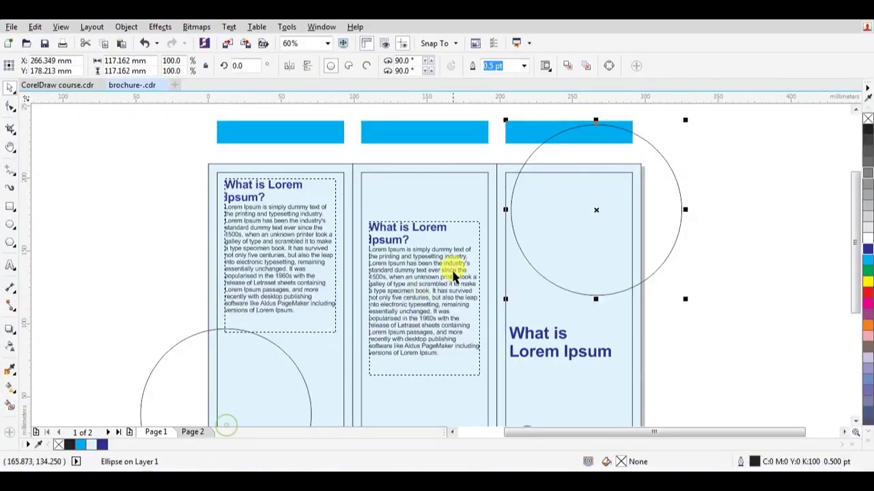
Step: Paste the flower photo and PowerClip it inside the right circle
key("ctrl+v")
left_click_drag(337, 293, 777, 213)
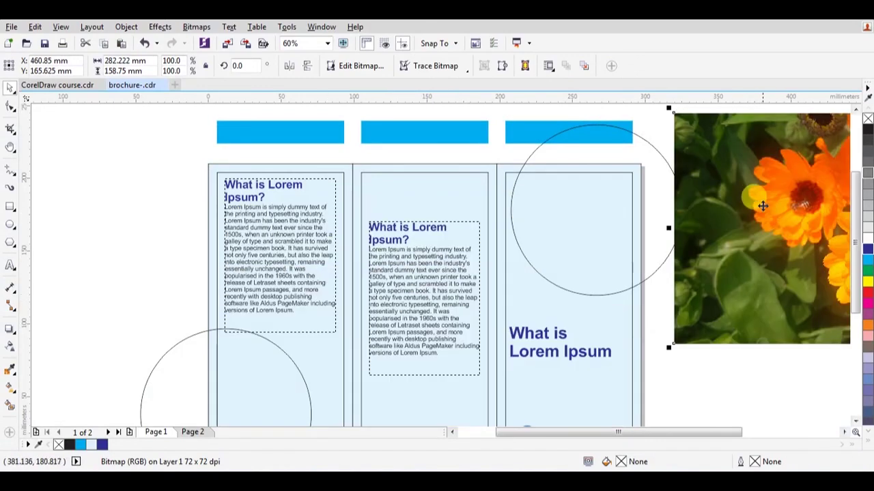
right_click(733, 156)
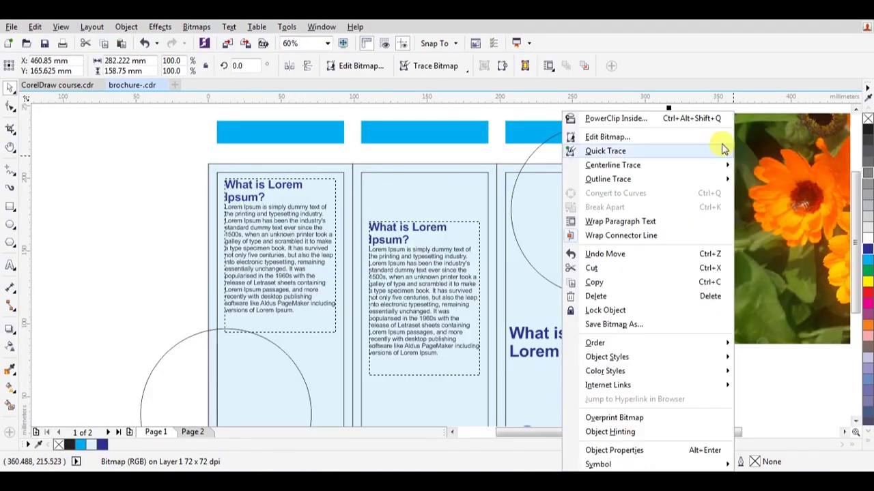
left_click(629, 120)
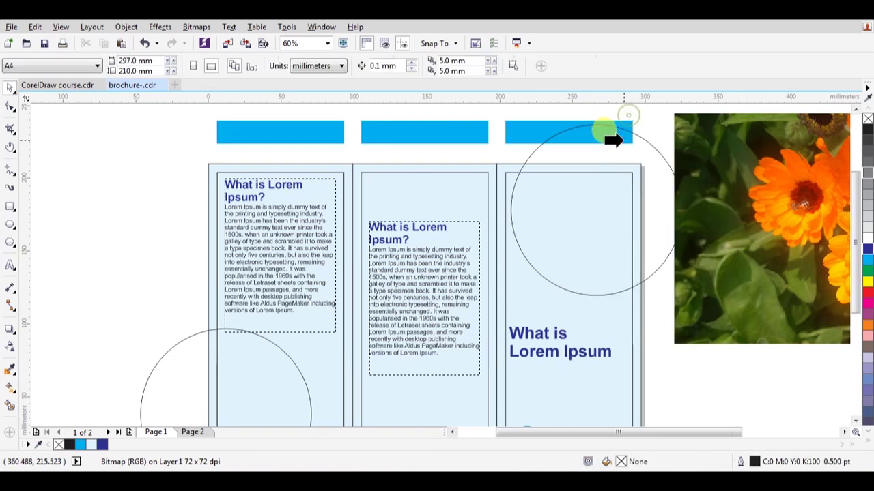
left_click(630, 136)
left_click_drag(612, 180, 658, 198)
key("Escape")
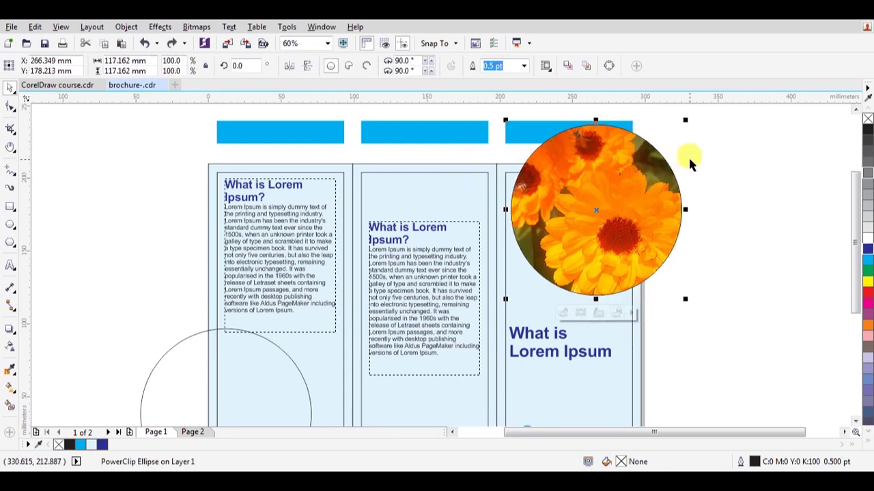
Step: PowerClip the flower circle into the right panel, positioned cut off at its top-right corner
right_click(610, 175)
left_click(616, 89)
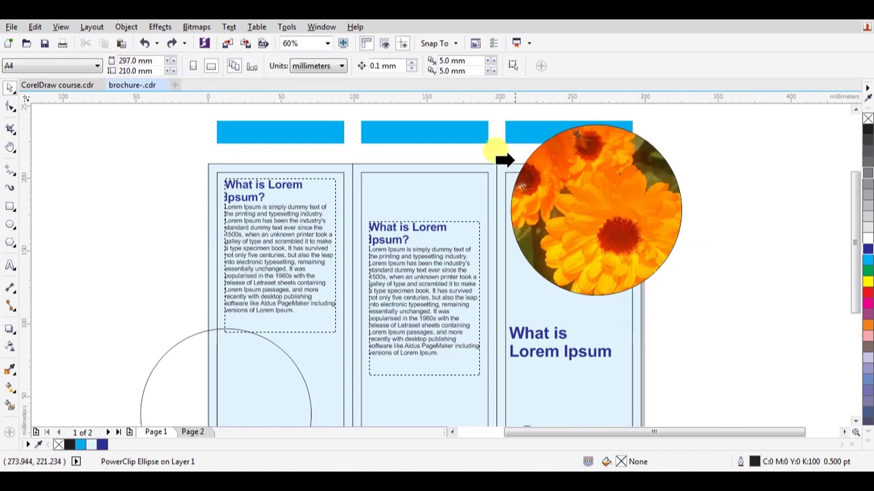
left_click(505, 163)
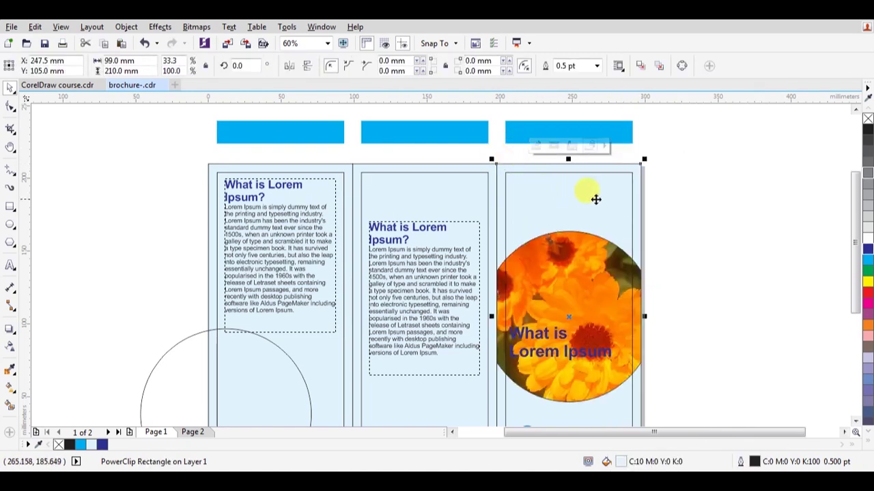
left_click(597, 250, "ctrl")
left_click_drag(596, 253, 630, 168)
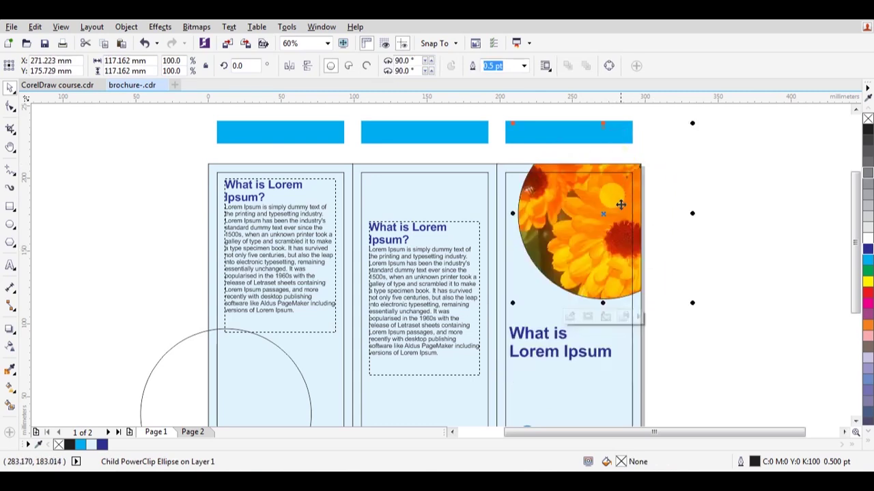
left_click_drag(616, 215, 596, 205)
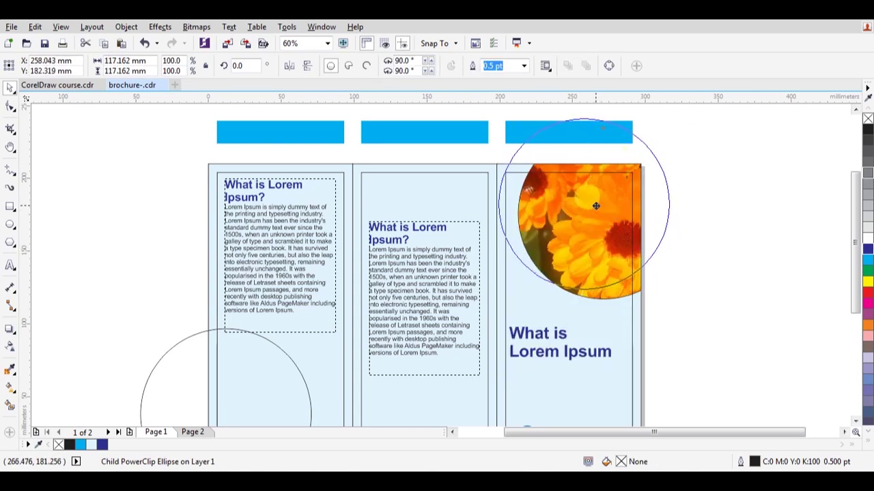
left_click(691, 207)
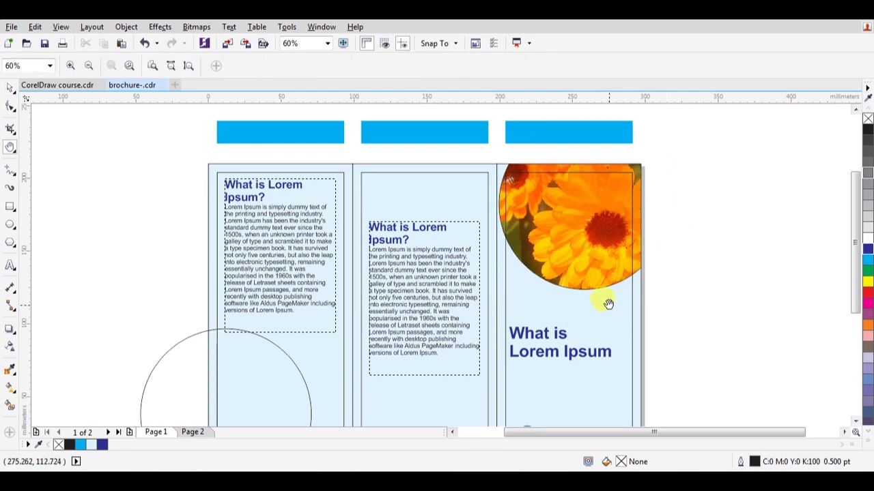
Step: Shrink the flower photo to 69% inside its circle and shift it slightly down-left
scroll(607, 302, "down", 3)
scroll(657, 163, "up", 2)
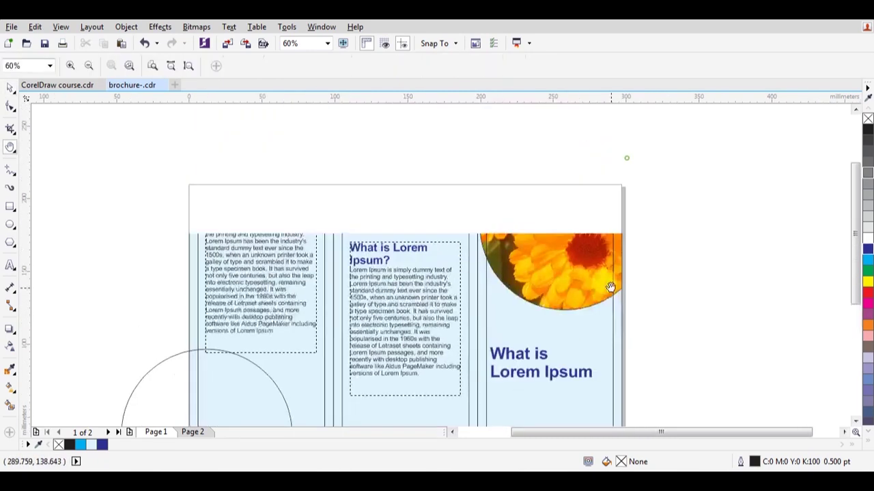
left_click(578, 230)
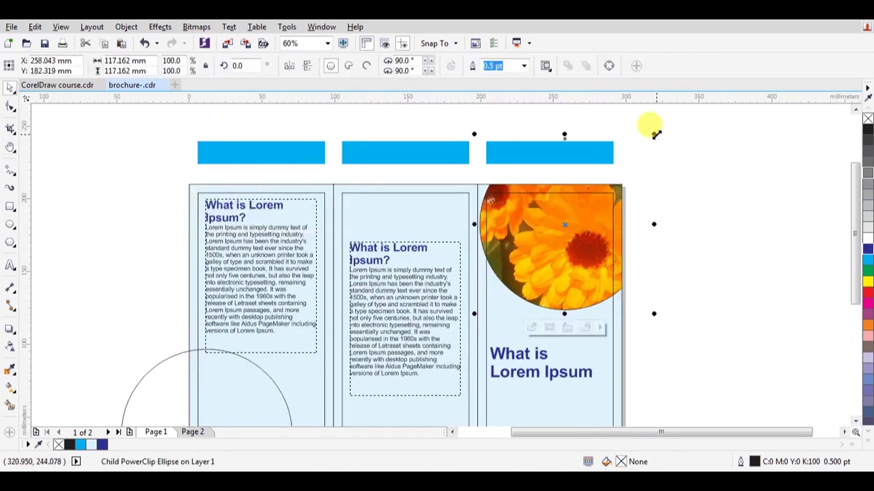
left_click(588, 222, "ctrl")
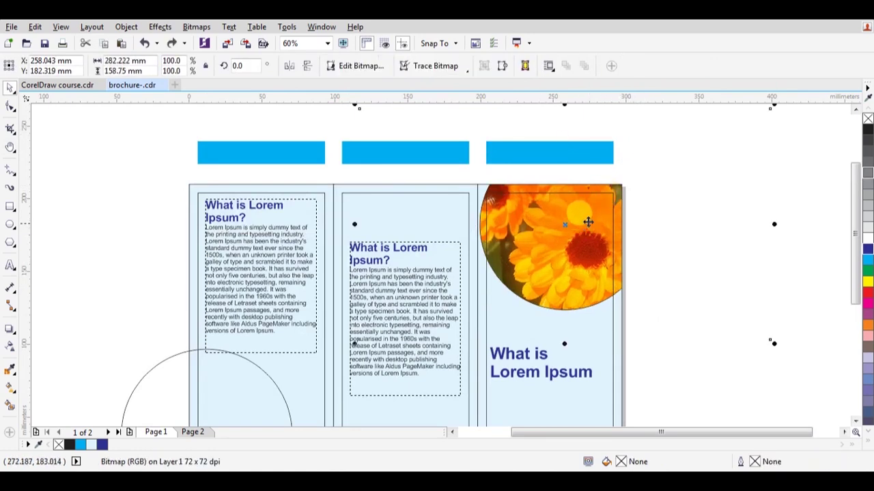
left_click_drag(770, 107, 710, 140)
left_click_drag(575, 221, 571, 234)
left_click(572, 234)
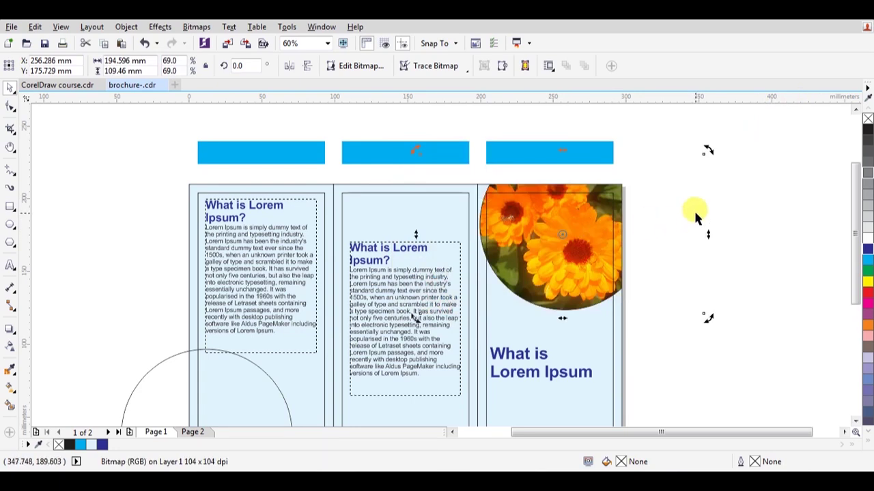
left_click(744, 217)
Step: Check the nested panel, circle and photo, then pan down to the lower panels' empty circle
key("h")
left_click_drag(625, 265, 599, 238)
key("space")
left_click(587, 219)
left_click(587, 213, "ctrl")
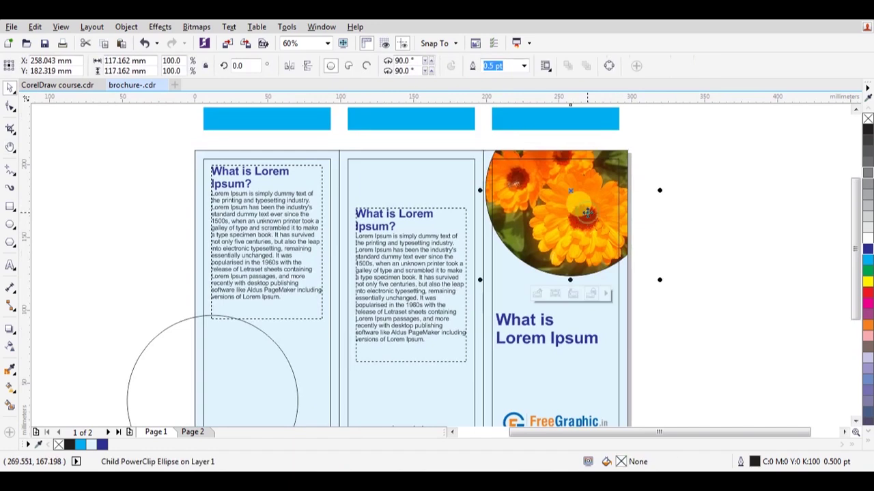
left_click(587, 212, "ctrl")
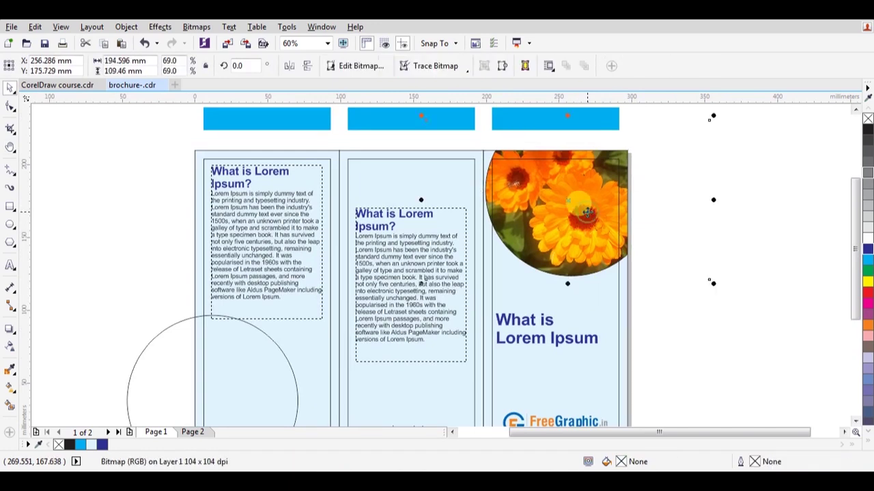
left_click(673, 331)
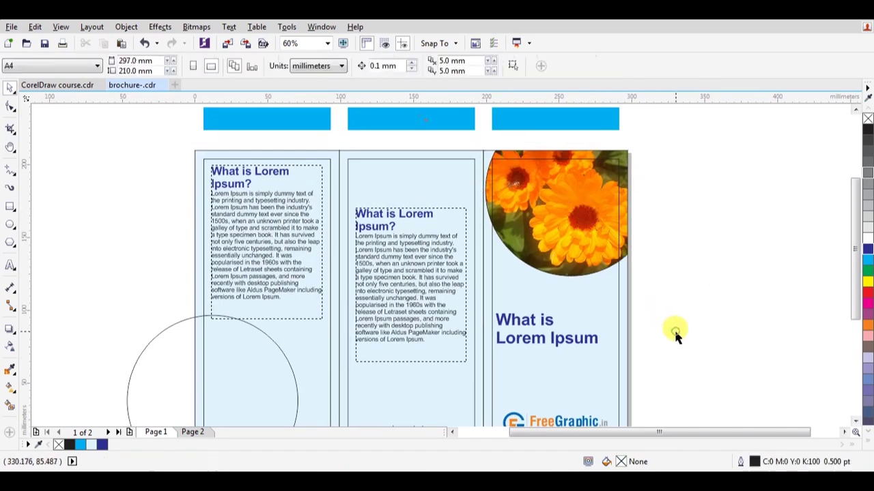
key("h")
left_click_drag(626, 279, 612, 202)
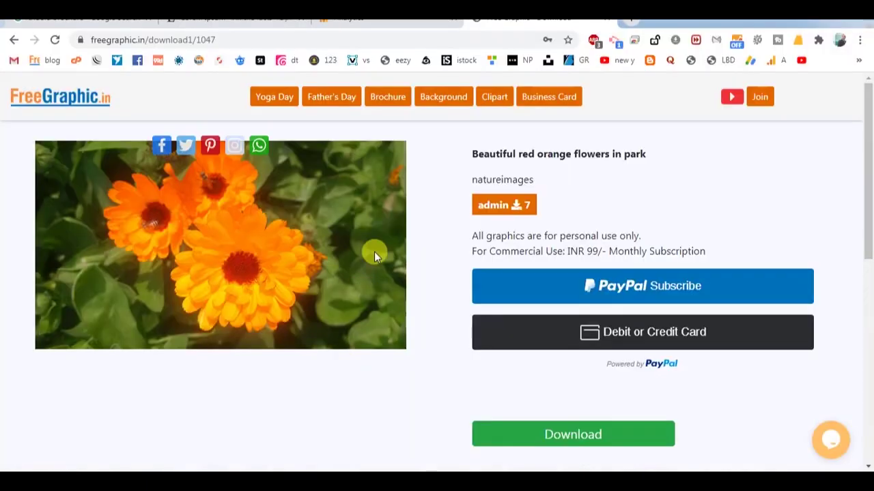
Step: Browse the nature image results and preview a sky image's page before going back
scroll(374, 251, "down", 5)
scroll(374, 250, "up", 4)
left_click(12, 41)
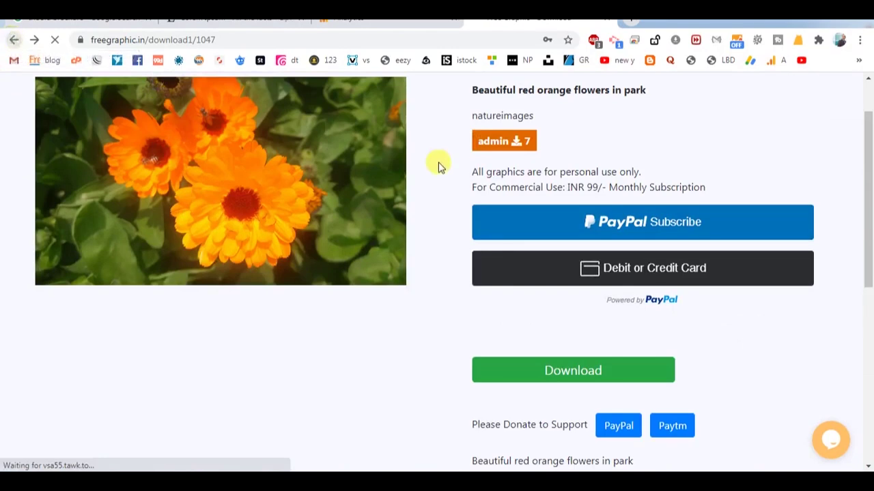
scroll(413, 208, "up", 10)
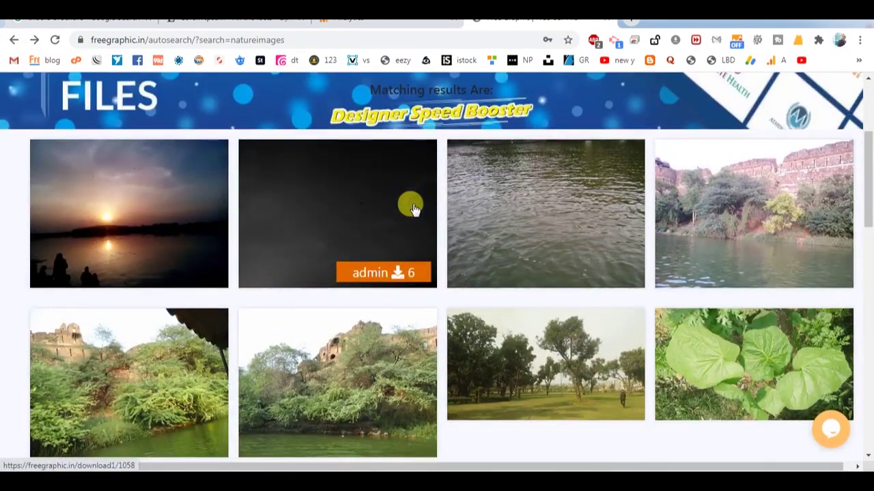
scroll(413, 208, "down", 2)
scroll(413, 218, "up", 4)
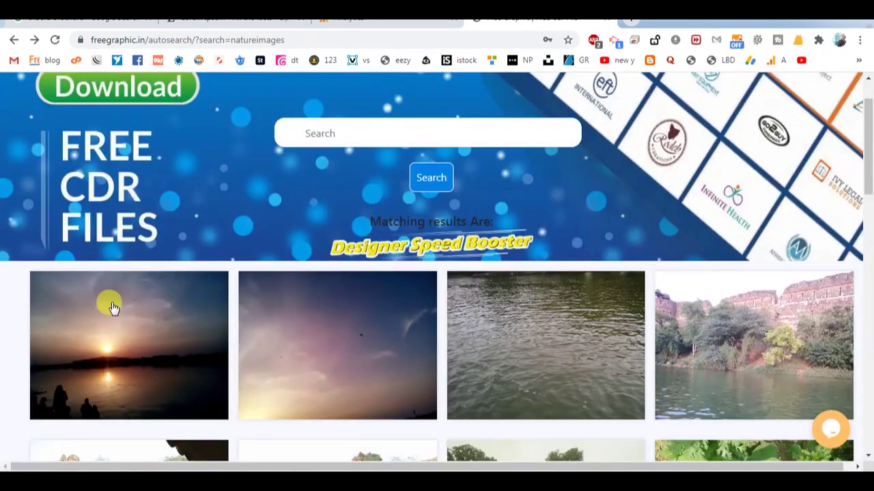
left_click(123, 338)
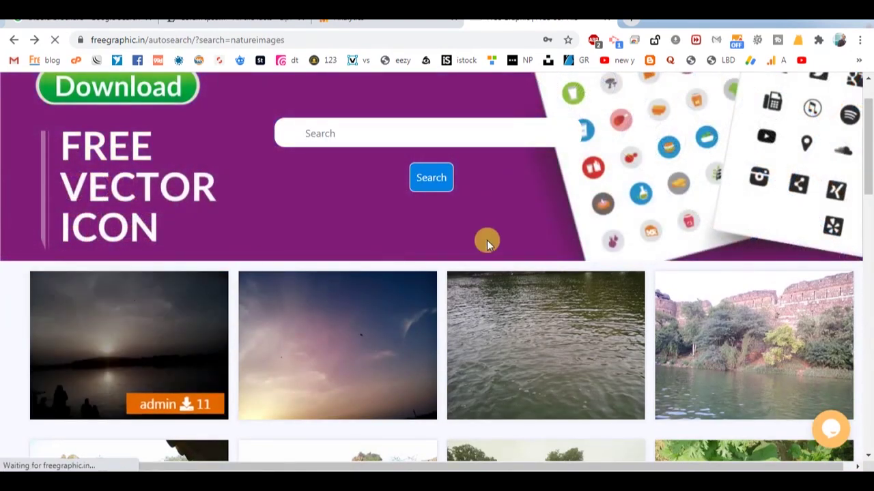
left_click(289, 324)
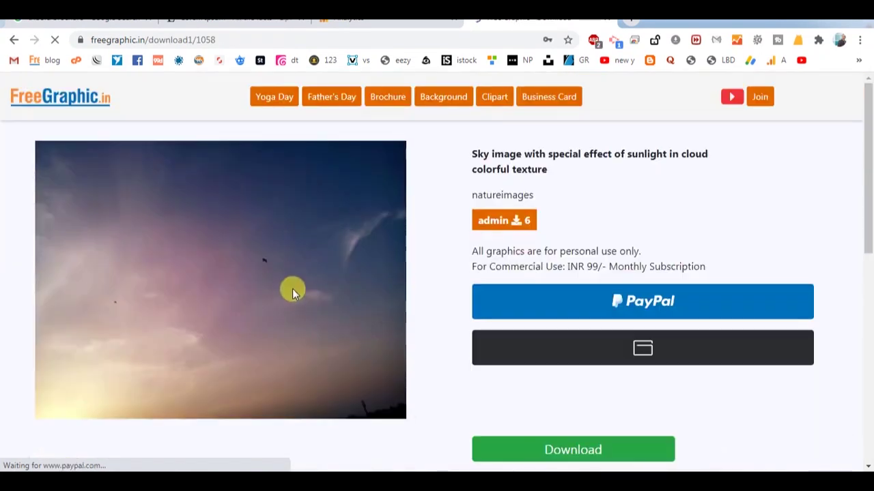
right_click(159, 284)
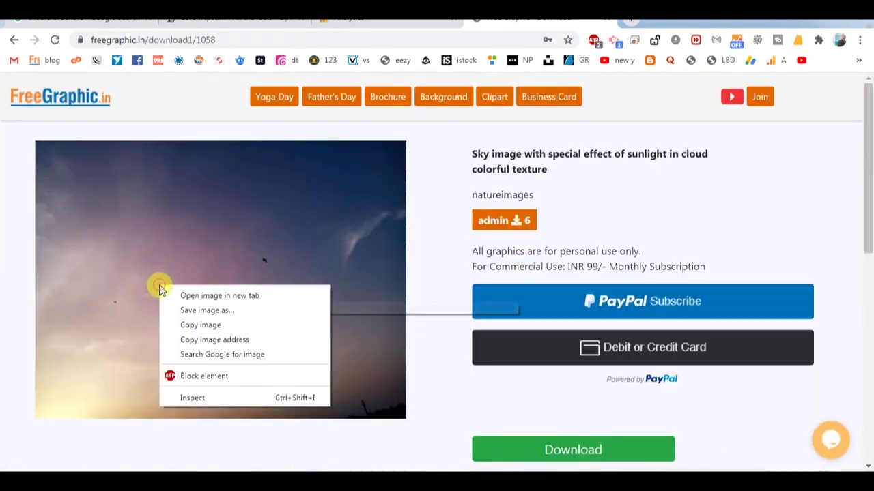
left_click(10, 42)
Step: Copy the 'Green Nature images small lake' pond photo from its download page
scroll(389, 252, "down", 8)
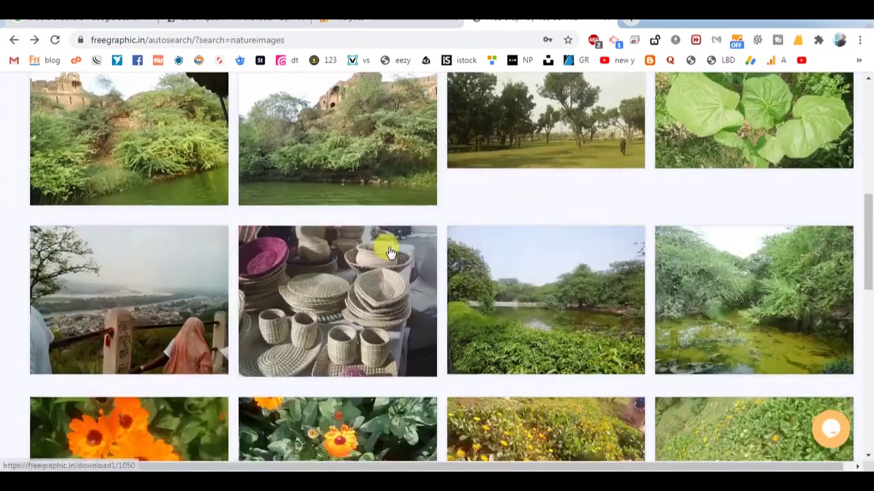
scroll(389, 253, "down", 3)
scroll(474, 228, "up", 2)
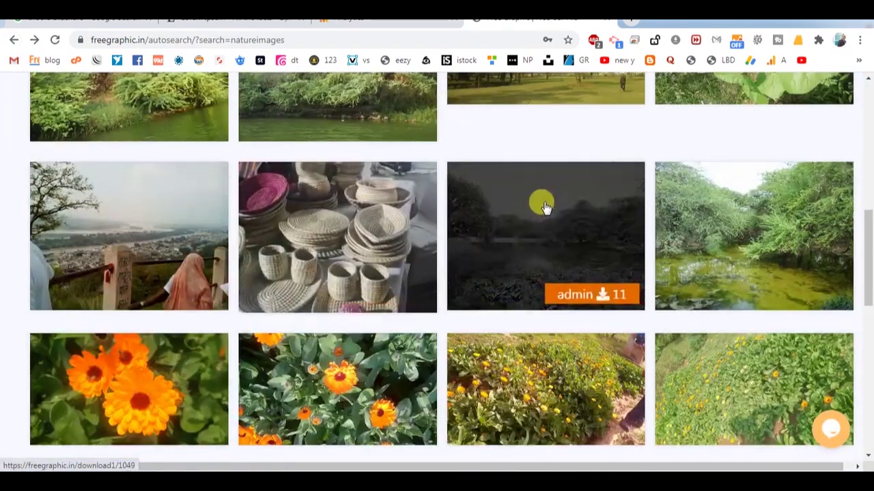
left_click(544, 206)
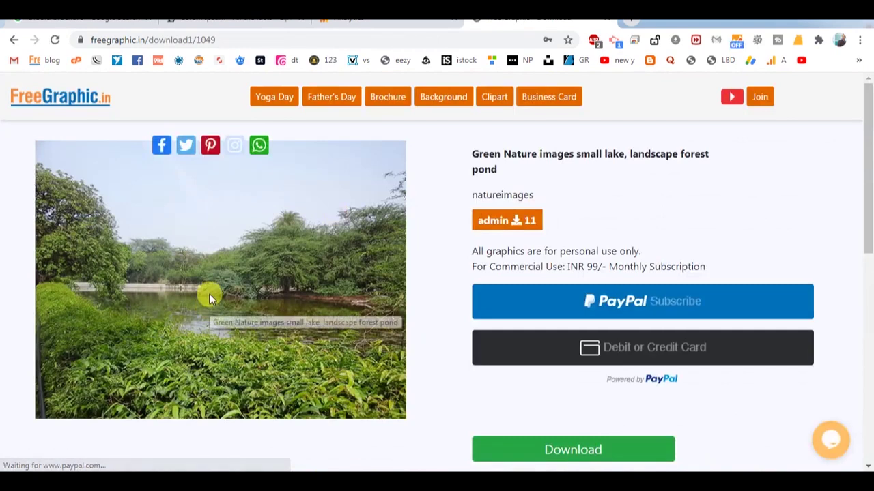
right_click(209, 297)
left_click(230, 334)
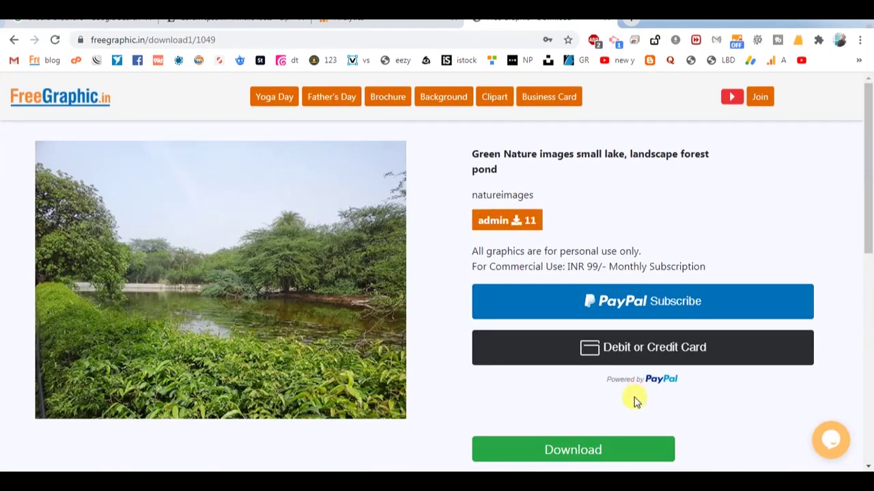
scroll(337, 415, "down", 3)
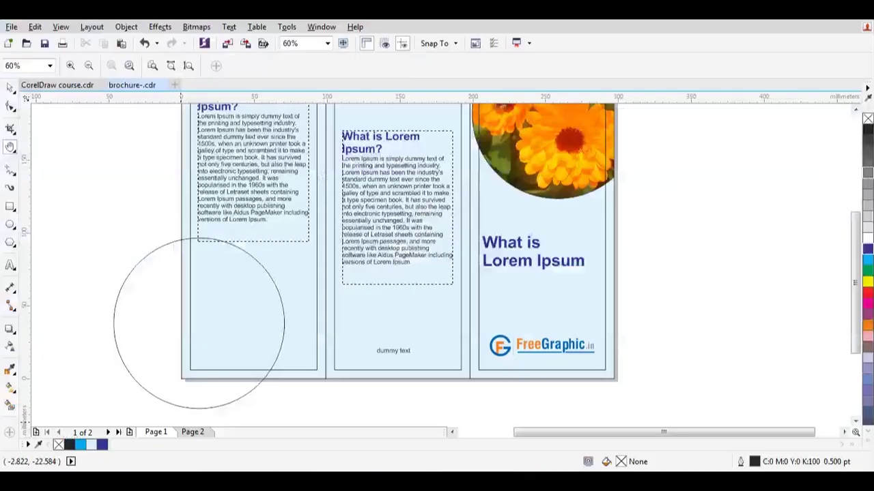
Step: Paste the pond photo, PowerClip it into the left circle, then clip the circle into the left panel
key("ctrl+v")
left_click_drag(419, 236, 427, 318)
right_click(411, 234)
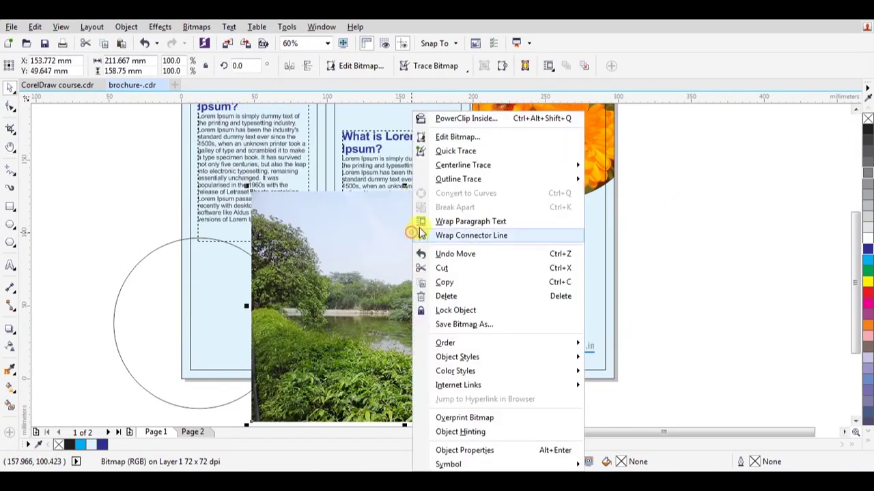
left_click(459, 118)
left_click(131, 270)
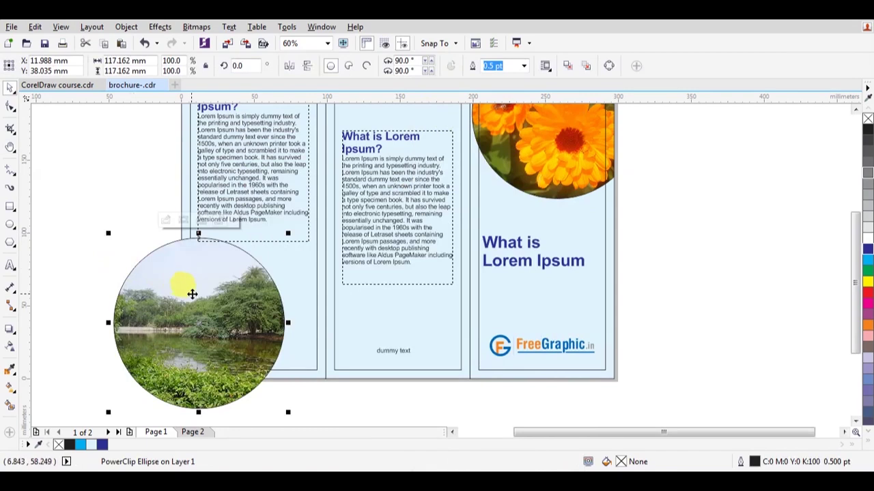
right_click(183, 268)
key("Escape")
key("Escape")
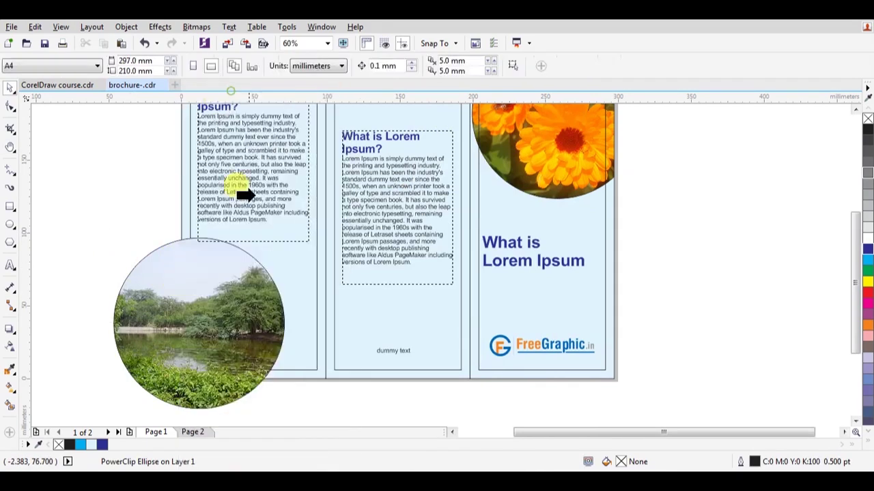
left_click(292, 378)
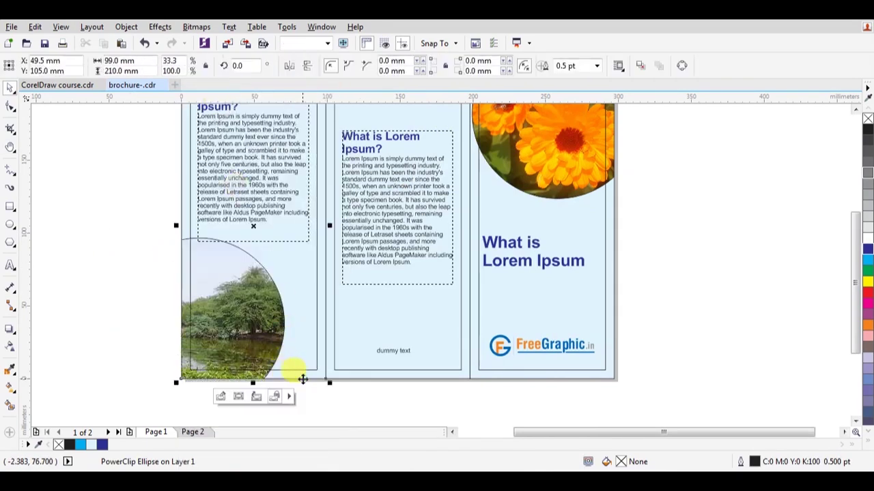
Step: Scale the pond photo to about 64% inside the circle, then raise the middle text block slightly
left_click(225, 314)
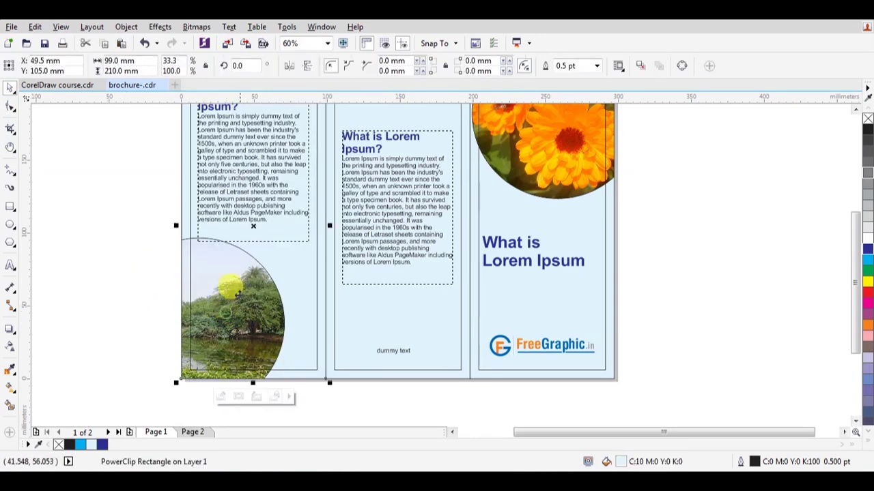
left_click(262, 310, "ctrl")
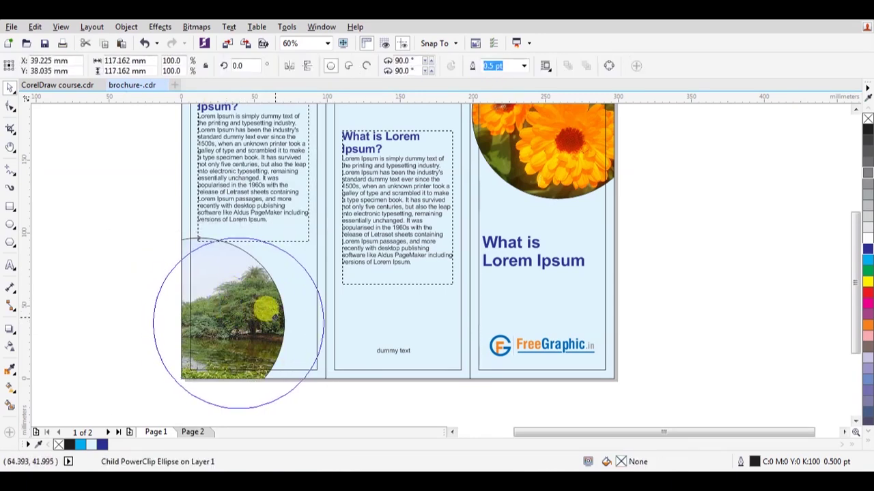
left_click(344, 240, "ctrl")
left_click_drag(396, 202, 324, 272)
left_click_drag(252, 301, 258, 290)
left_click(97, 296, "ctrl")
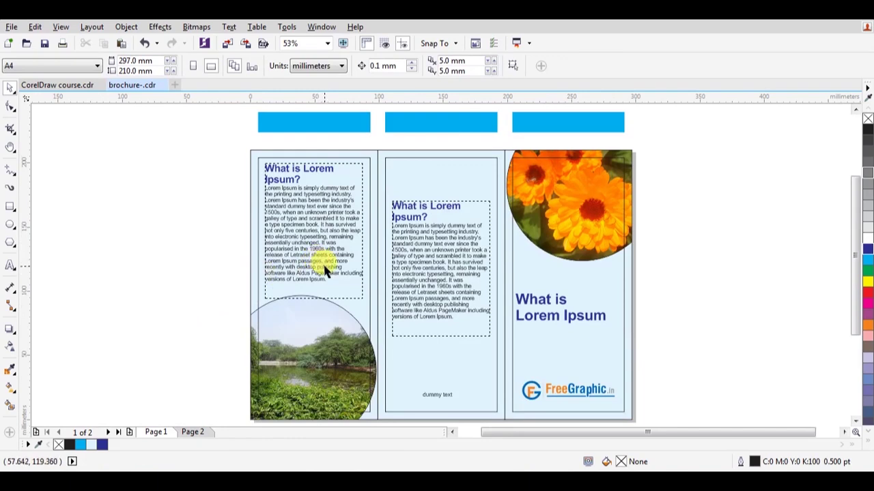
left_click_drag(416, 228, 417, 206)
left_click(287, 141)
Step: Delete the extra body text from the middle panel's text frame
scroll(447, 170, "up", 4)
left_click(415, 236)
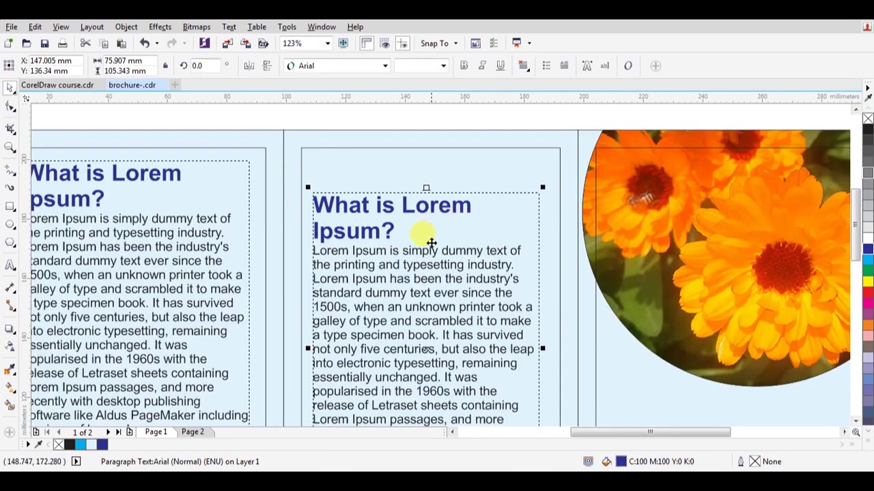
key("F8")
left_click(328, 252)
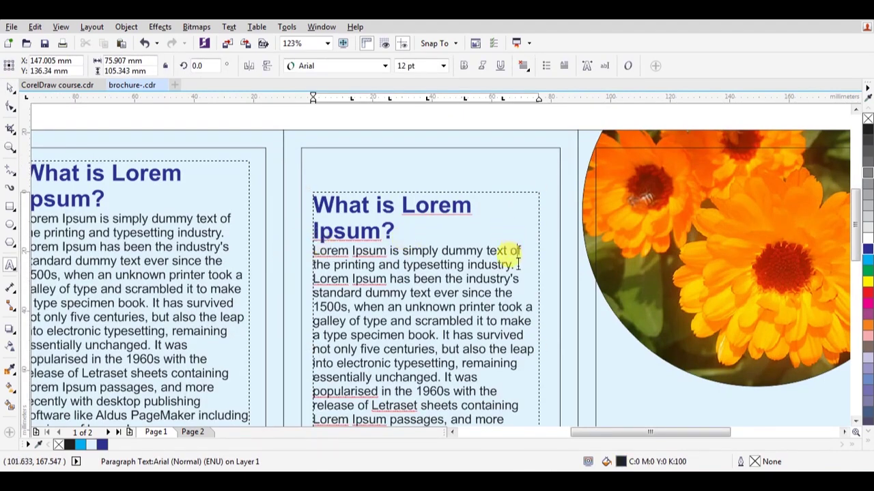
key("ctrl+a")
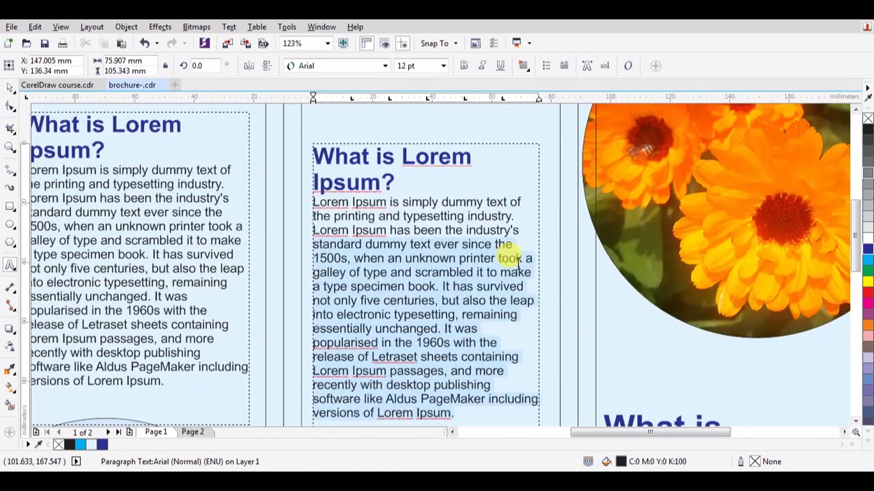
key("Delete")
key("ctrl+space")
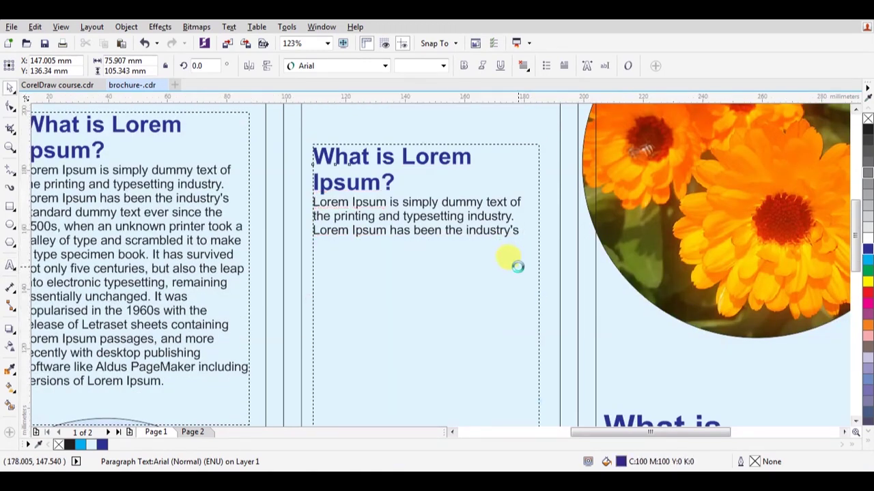
Step: Join the 'What is Lorem Ipsum?' heading onto one line and paste the body text as a separate object
double_click(314, 179)
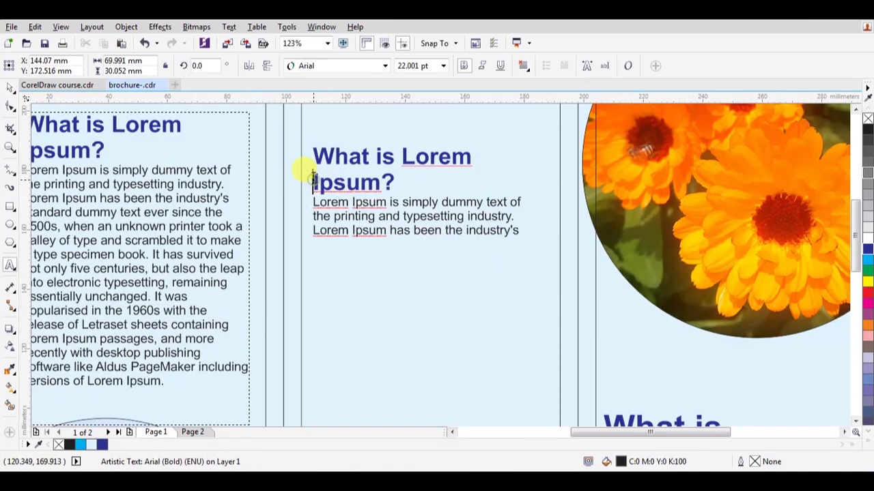
key("BackSpace")
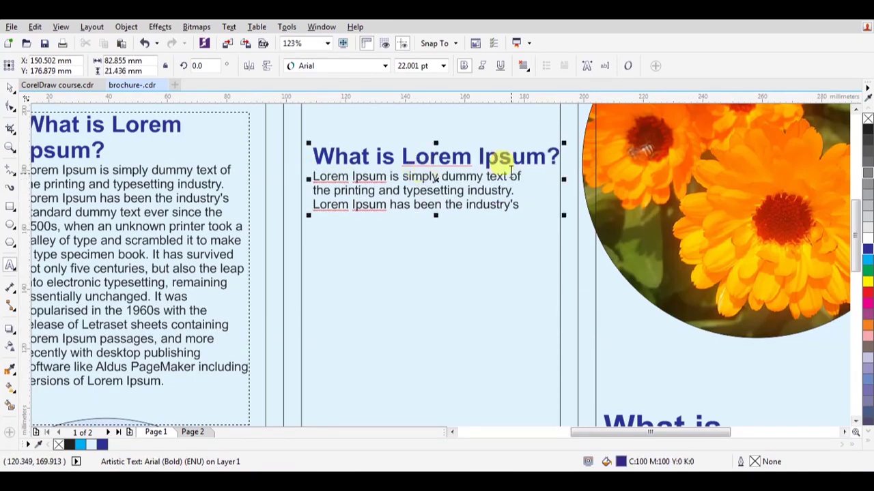
left_click(380, 176)
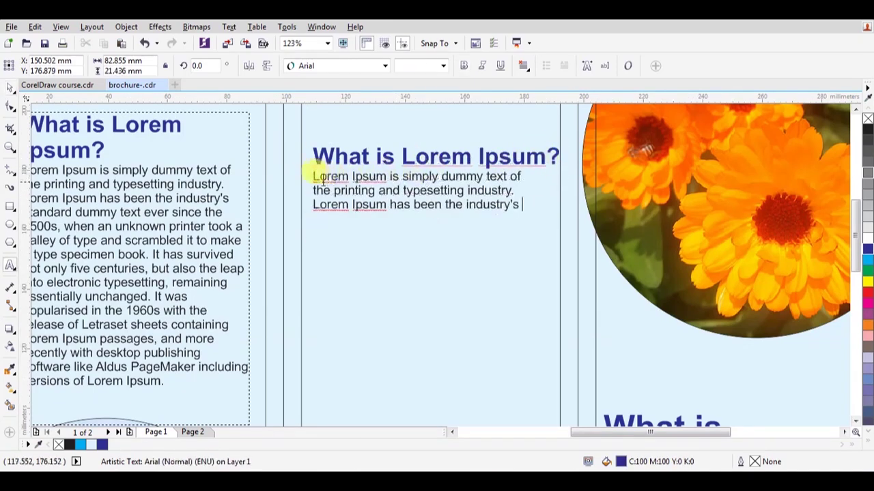
left_click(313, 176)
left_click_drag(314, 176, 518, 209)
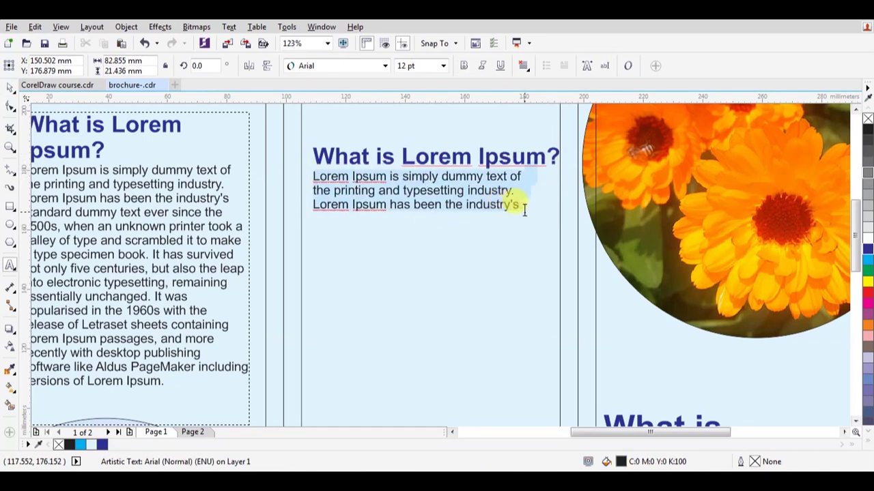
key("ctrl+x")
left_click(365, 221)
key("ctrl+v")
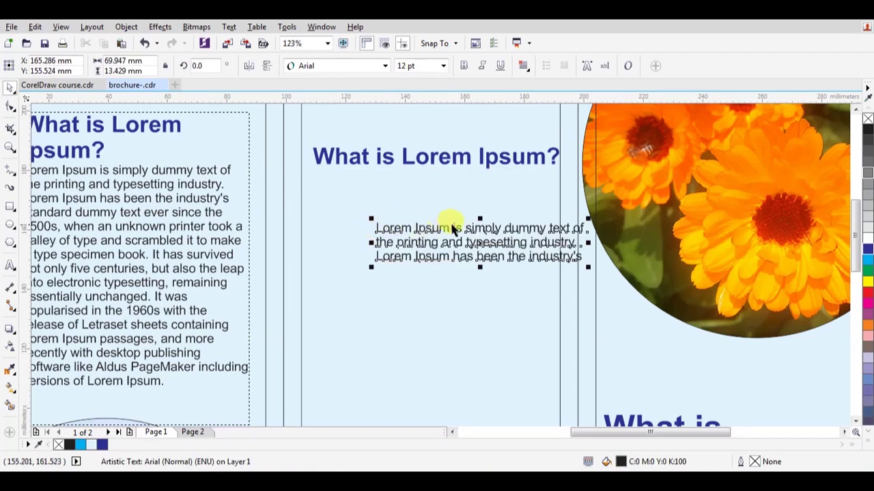
Step: Place the heading near the middle panel's top with the three-line body text directly beneath
left_click_drag(456, 223, 408, 224)
key("h")
left_click_drag(418, 190, 438, 211)
key("space")
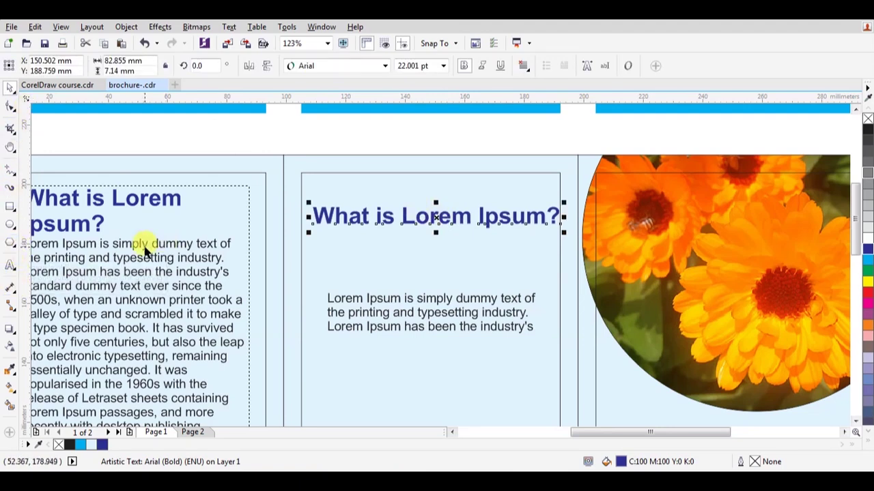
left_click_drag(437, 217, 395, 189)
left_click_drag(400, 295, 334, 221)
key("F6")
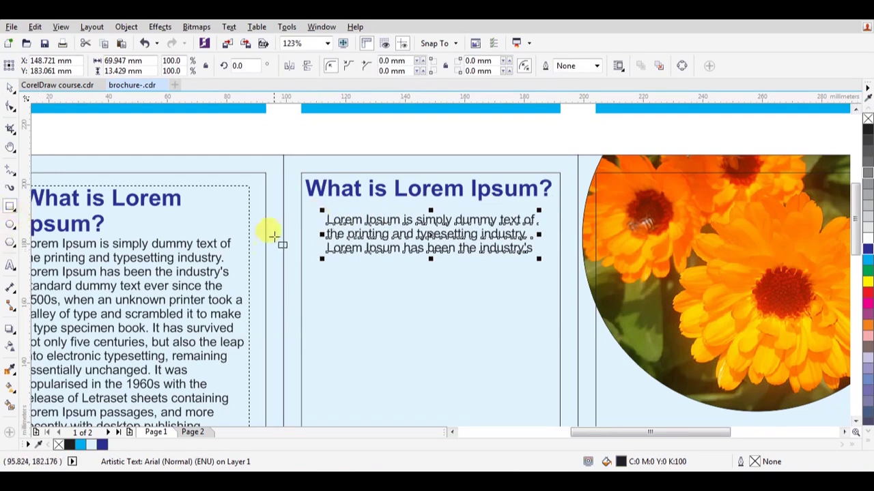
Step: Draw a small square bullet beside the text, filled dark blue with no outline
left_click_drag(312, 217, 321, 226)
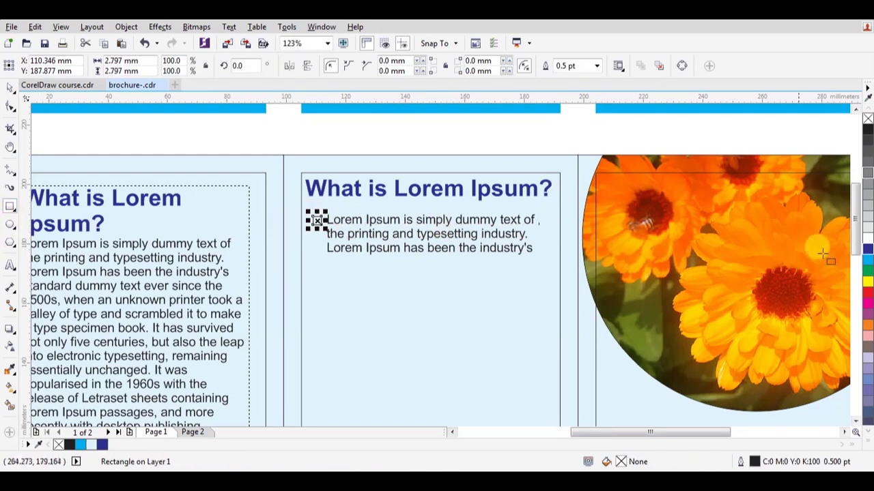
left_click(868, 251)
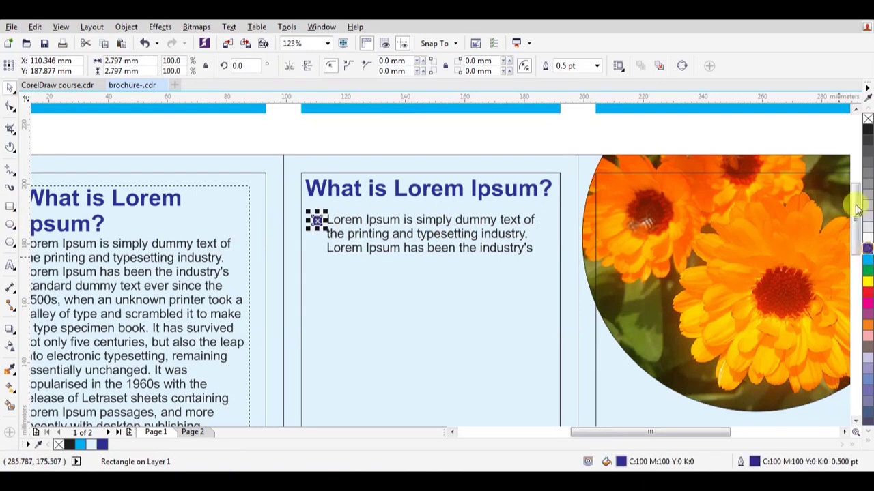
right_click(868, 119)
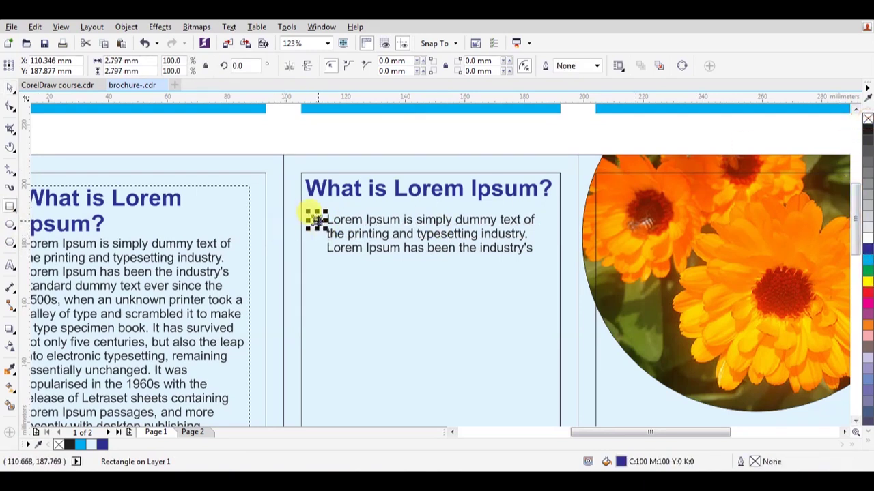
Step: Drag-copy the bullet and its text lower down the panel, then repeat the copy with Ctrl+R
left_click(328, 213, "shift")
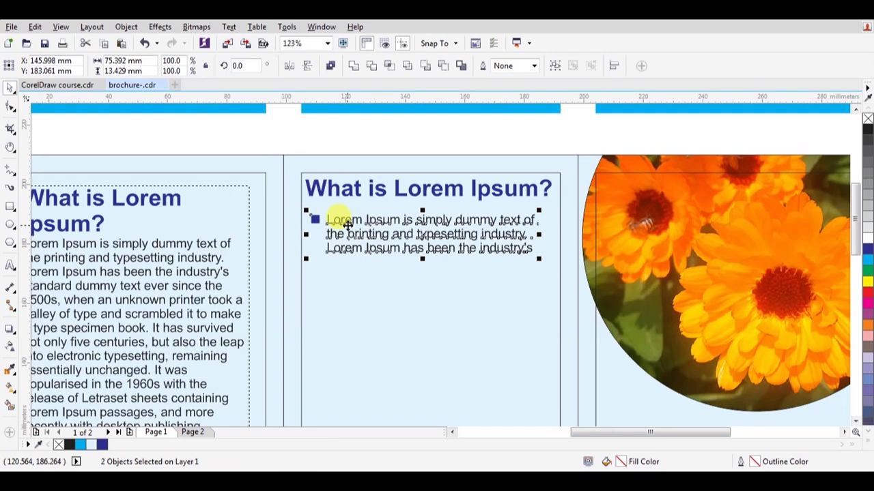
left_click_drag(348, 225, 348, 275)
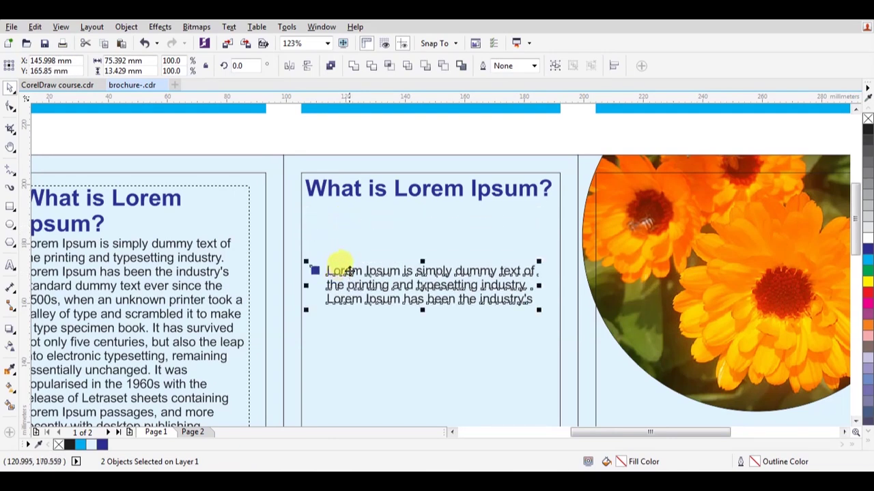
key("ctrl+z")
left_click_drag(335, 215, 354, 287)
scroll(355, 286, "down", 5)
key("ctrl+r")
key("ctrl+r")
key("ctrl+r")
key("ctrl+r")
Step: Duplicate the last bullet item once more to make seven, then select the 'dummy text' line
key("z")
left_click_drag(238, 243, 530, 413)
left_click(704, 283)
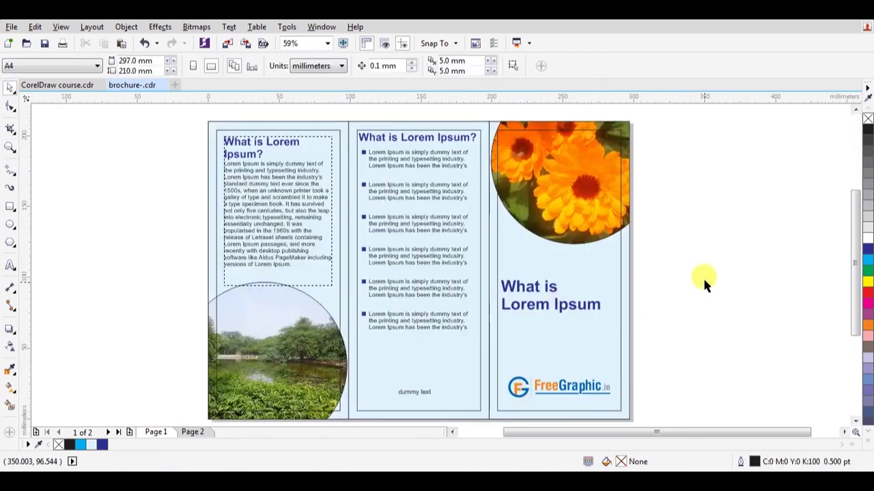
left_click(419, 317)
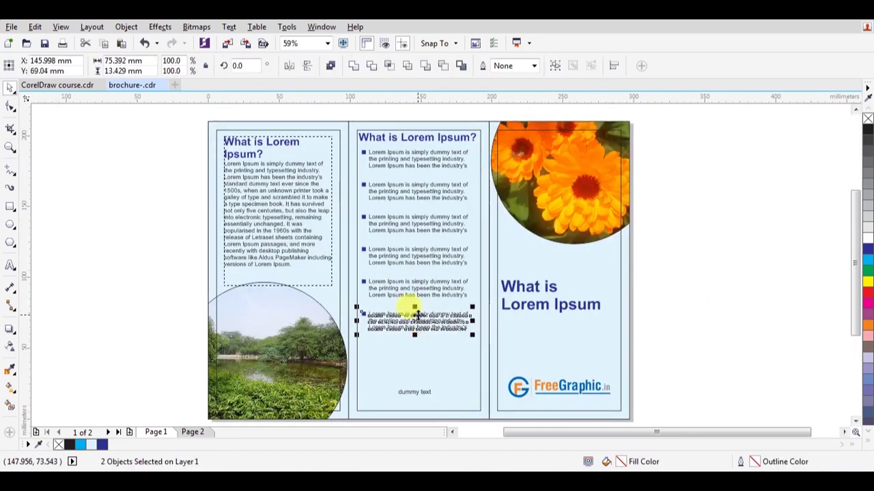
key("ctrl+r")
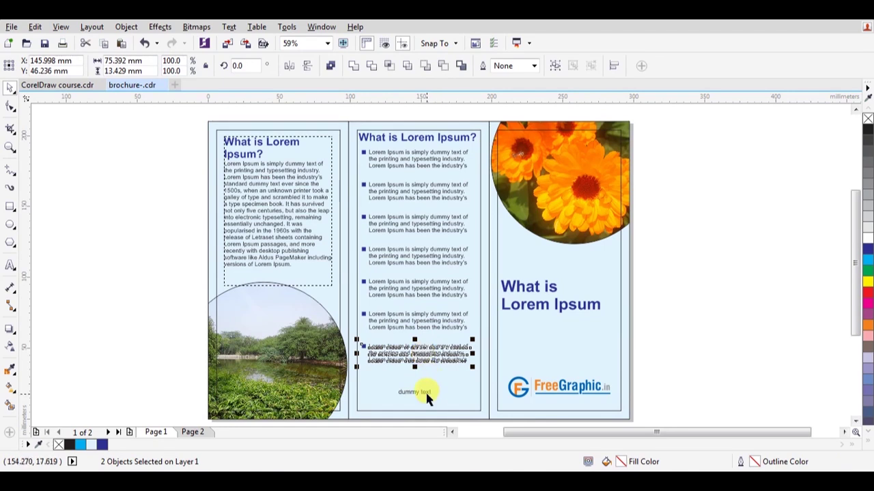
key("z")
left_click_drag(356, 361, 517, 425)
left_click(416, 256)
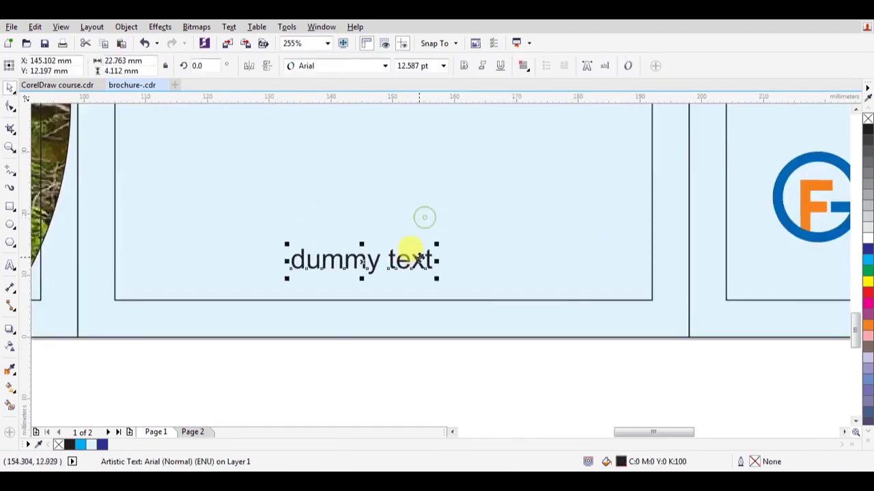
Step: Replace 'dummy text' with 'contact us:' and drag a copy of it below
double_click(424, 248)
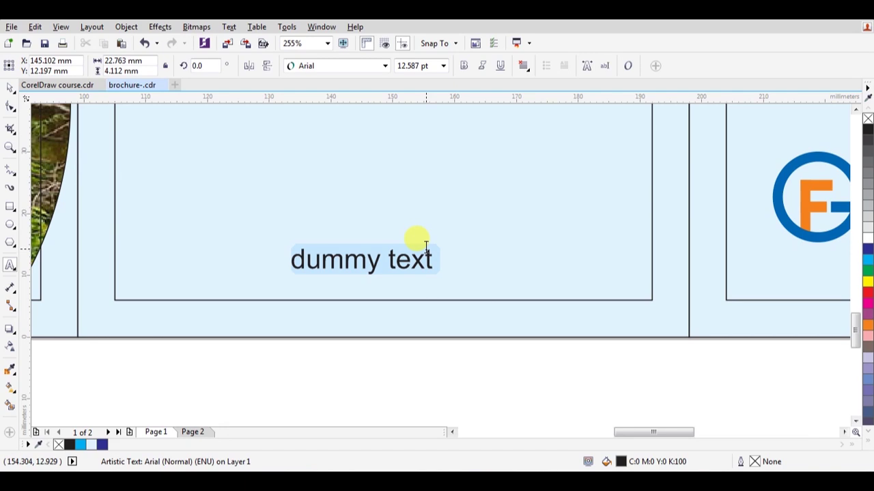
type("contact us")
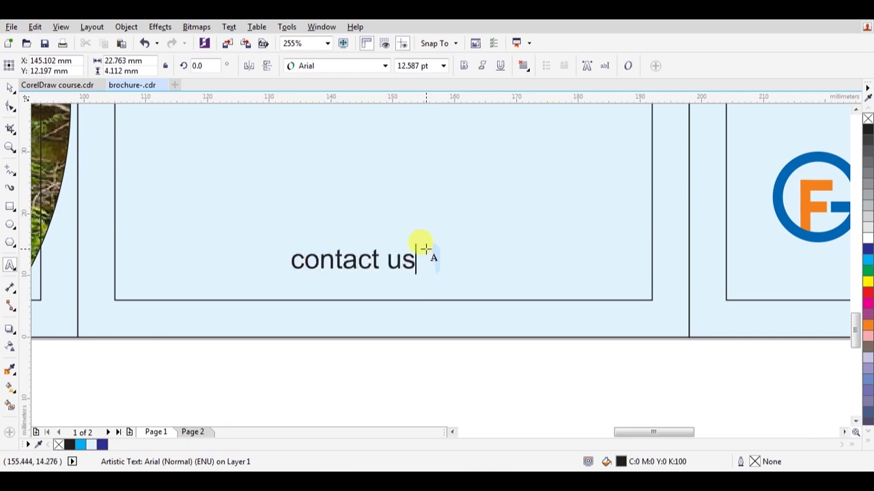
key("ctrl+space")
left_click_drag(412, 262, 414, 225)
double_click(407, 215)
key("ctrl+a")
type("www")
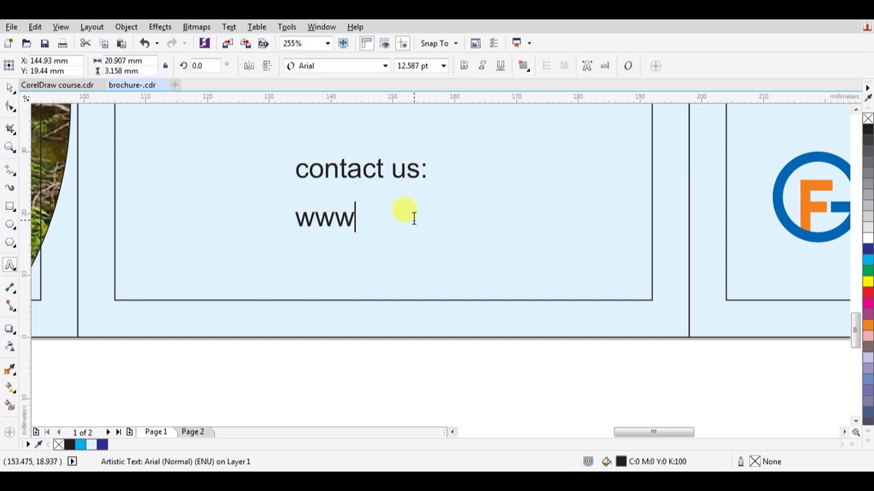
type(".freeg")
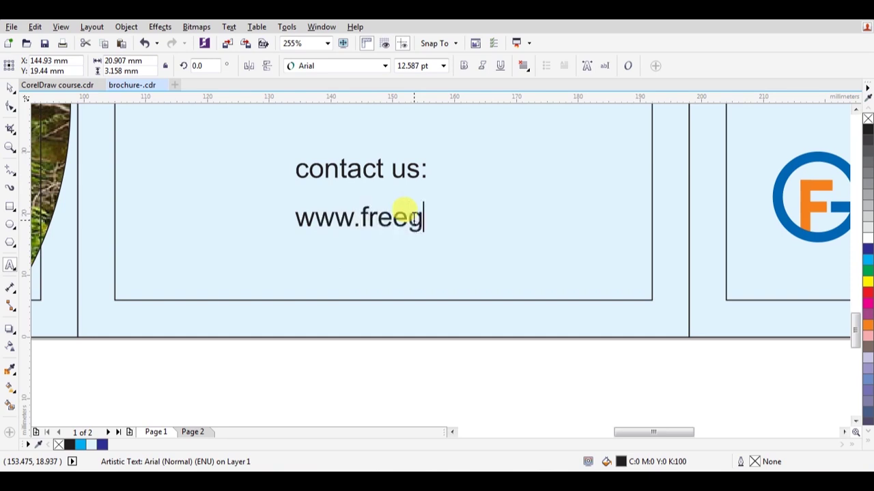
type("raphic.in")
key("Return")
type("987")
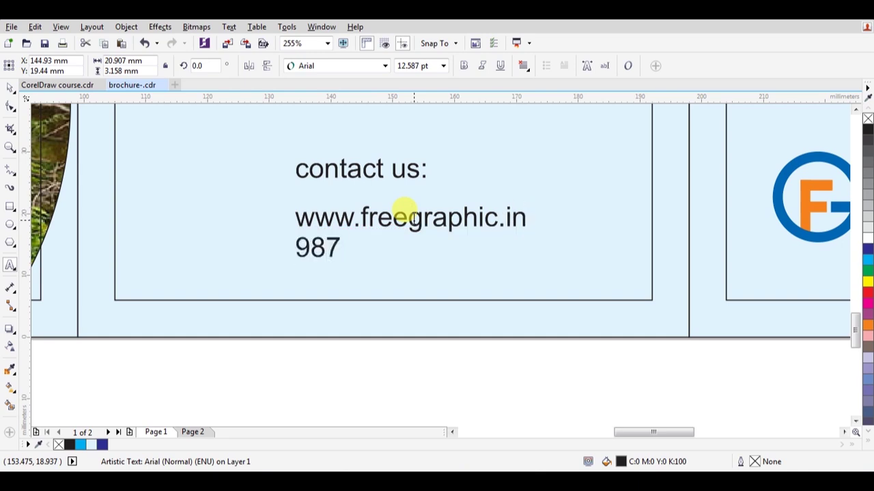
type("info@")
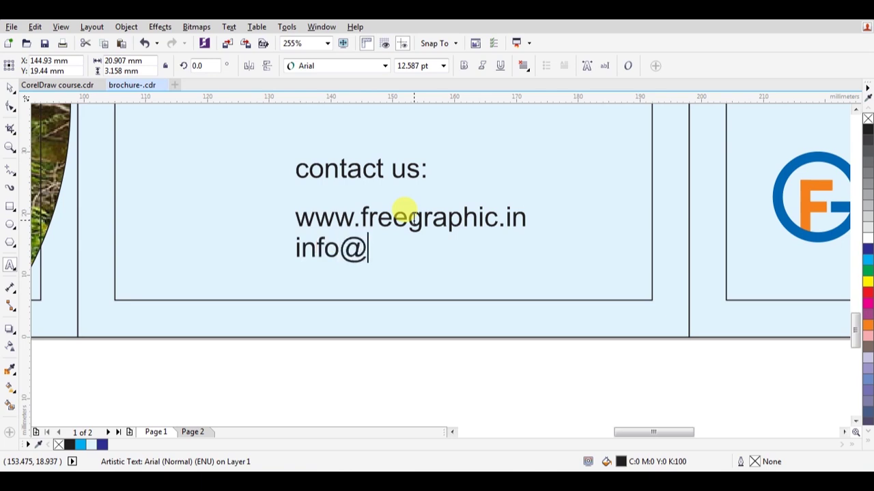
key("Escape")
left_click_drag(364, 217, 534, 199)
key("ctrl+c")
left_click(362, 247)
key("ctrl+v")
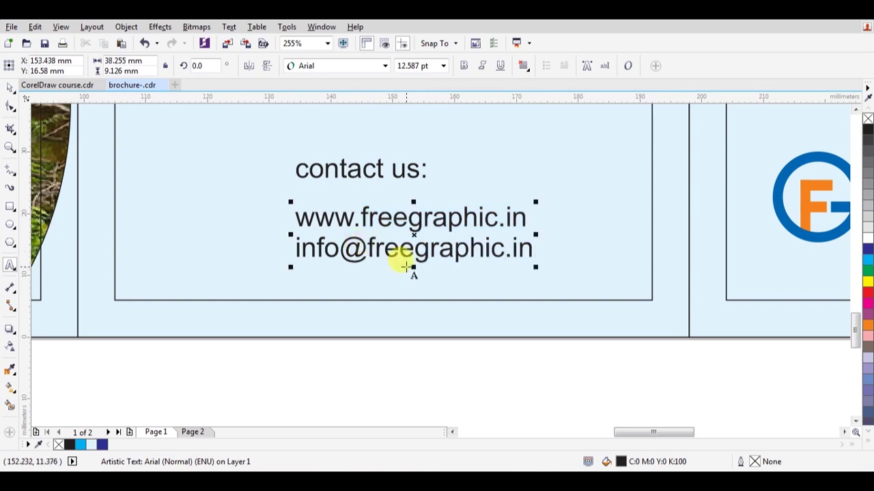
Step: Centre the web and e-mail lines under 'contact us:' and zoom out to the whole page
key("ctrl+space")
left_click(401, 169, "shift")
key("e")
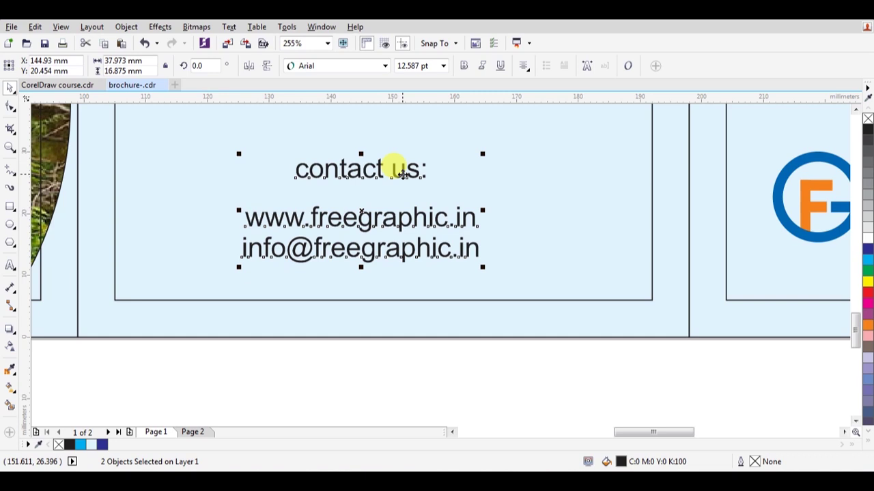
double_click(385, 216)
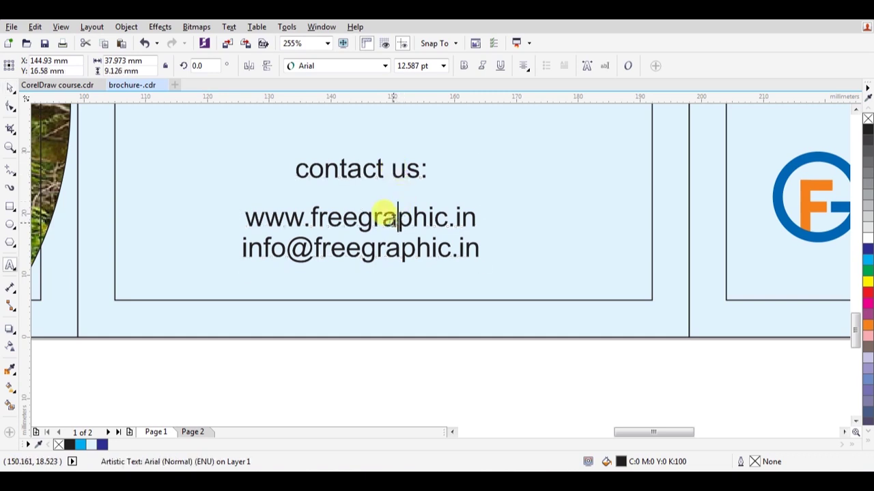
key("ctrl+a")
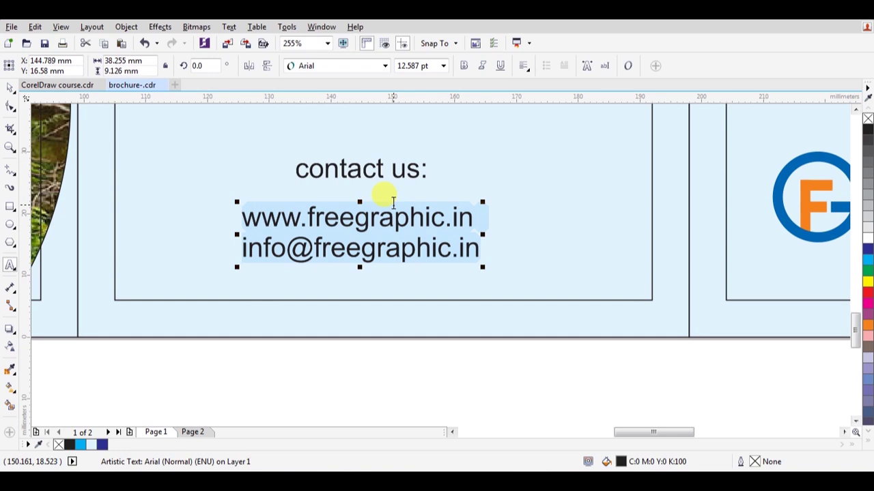
left_click(518, 72)
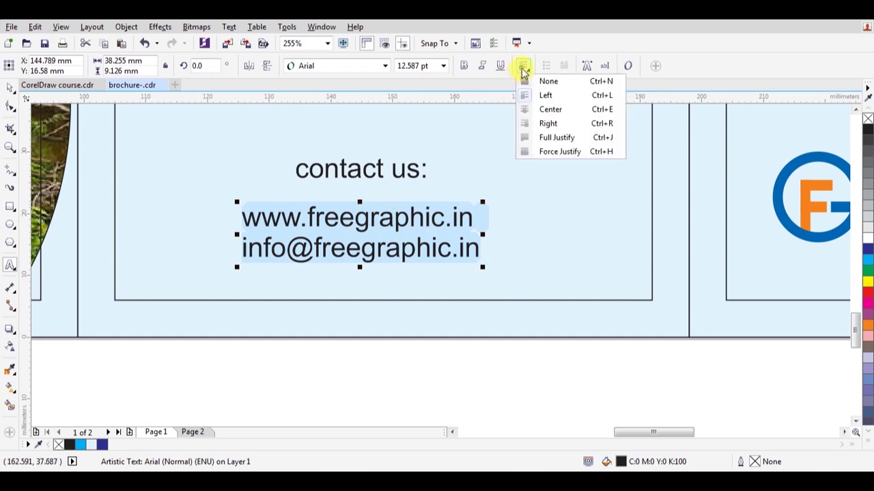
left_click(524, 109)
left_click(403, 177, "shift")
left_click(444, 380)
key("F4")
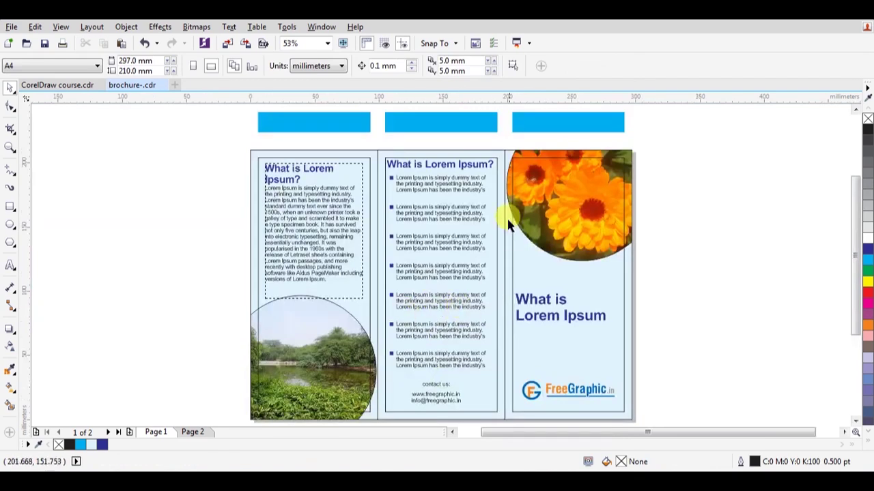
Step: Delete the three blue bars above the page, fit the page, and select the left panel rectangle
scroll(653, 143, "up", 1)
key("Delete")
key("F4")
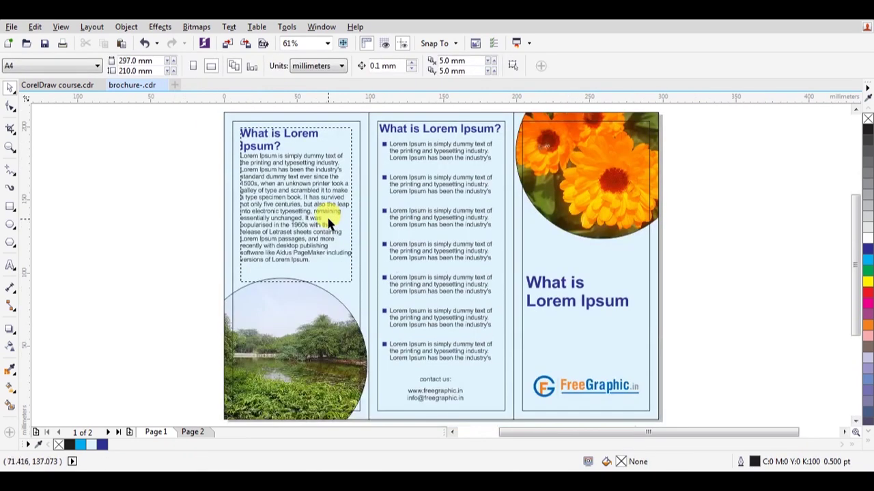
left_click(238, 121)
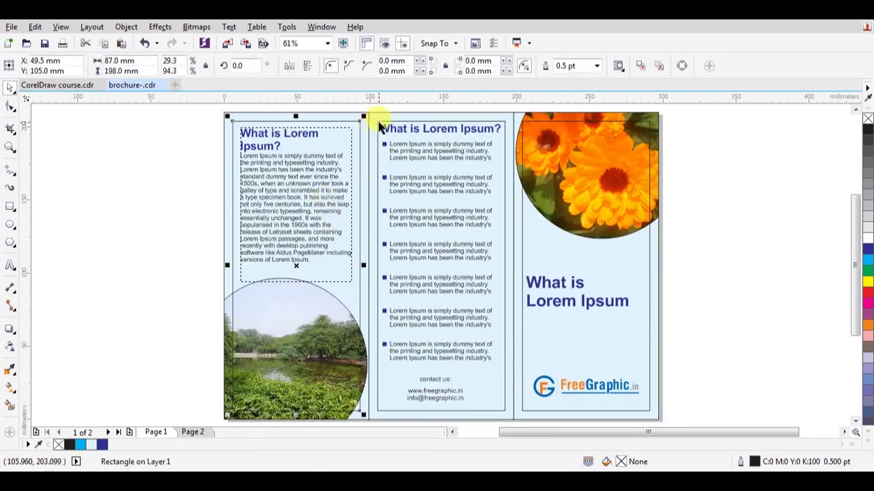